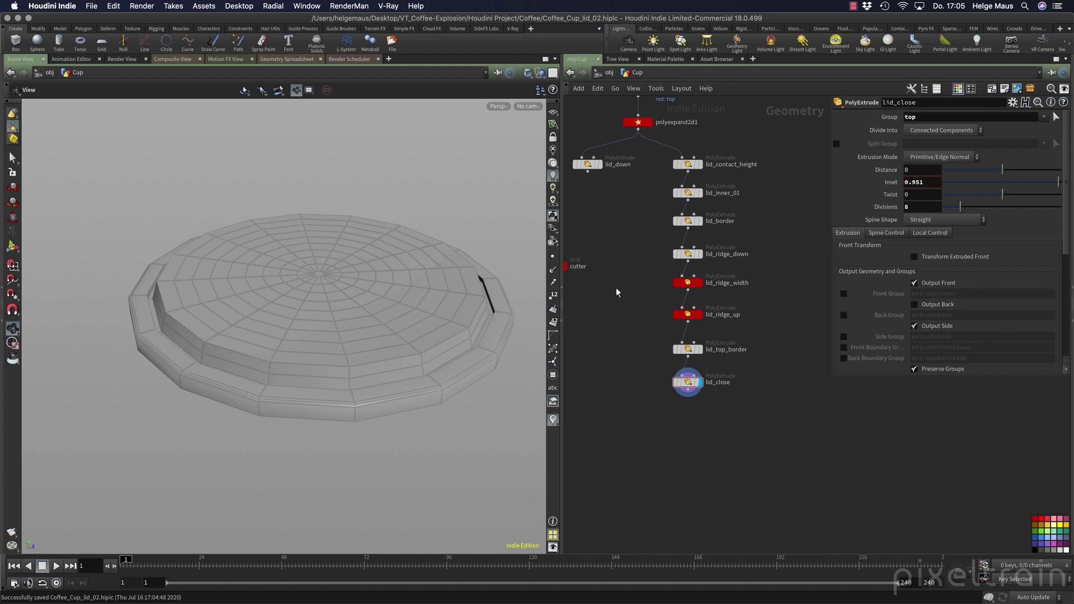
Review the lid's extrusion stages one by one in the viewport, from lid_contact_height through lid_inner_01 and lid_border to lid_ridge_down.
drag(643, 276, 646, 320)
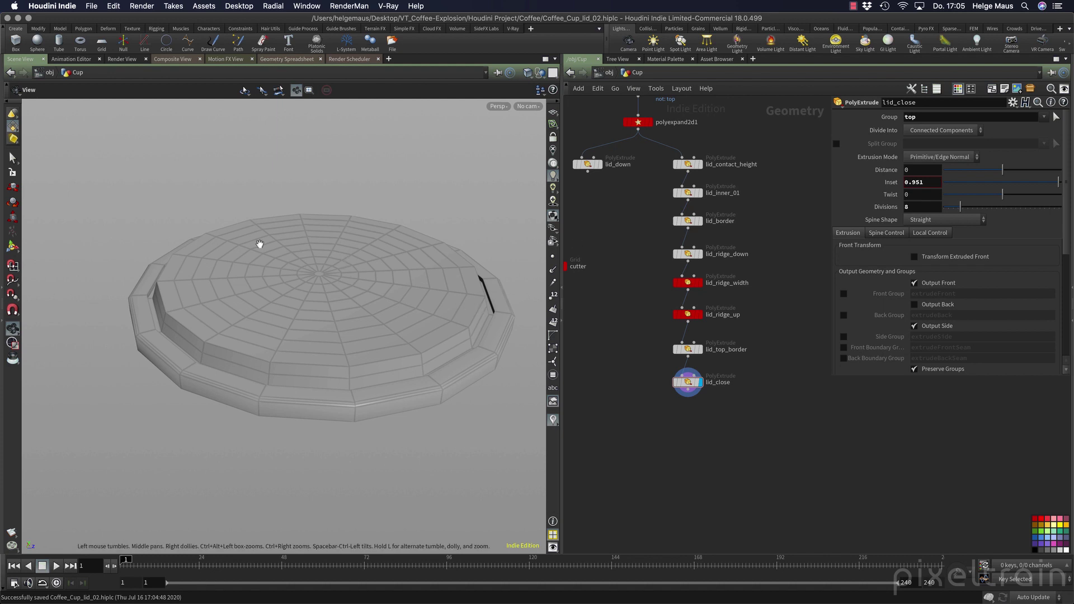
middle_drag(776, 243, 733, 293)
scroll(753, 251, up, 2)
middle_drag(741, 248, 809, 251)
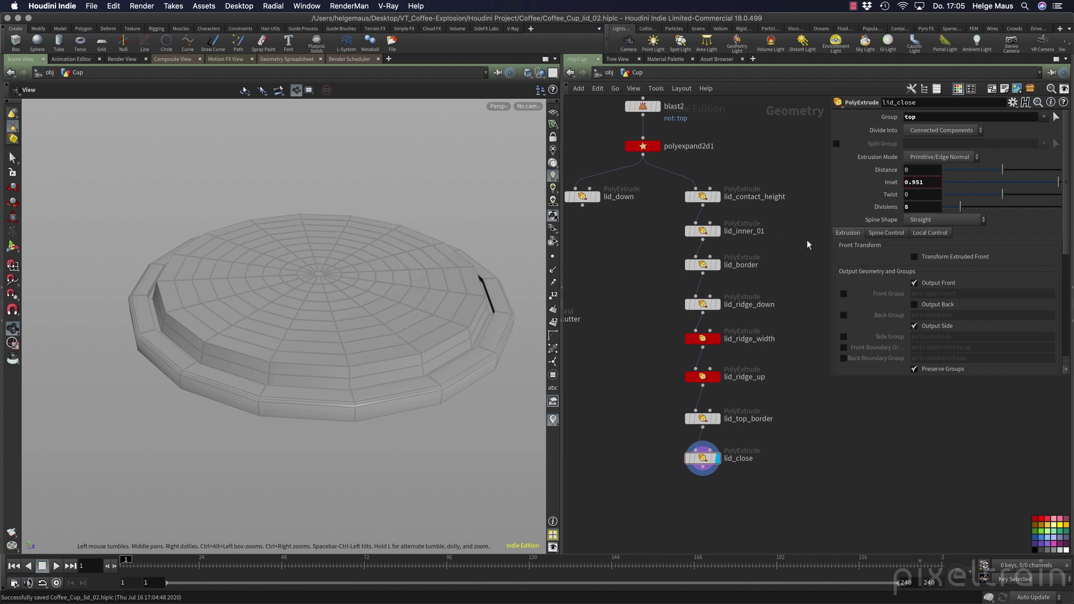
key(r)
drag(652, 181, 747, 210)
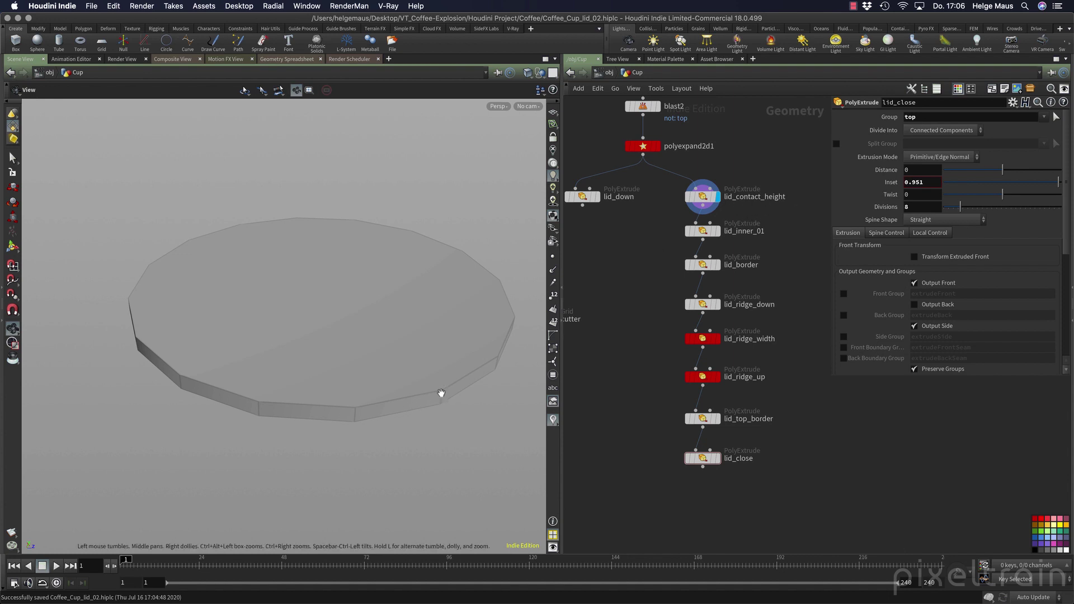
key(r)
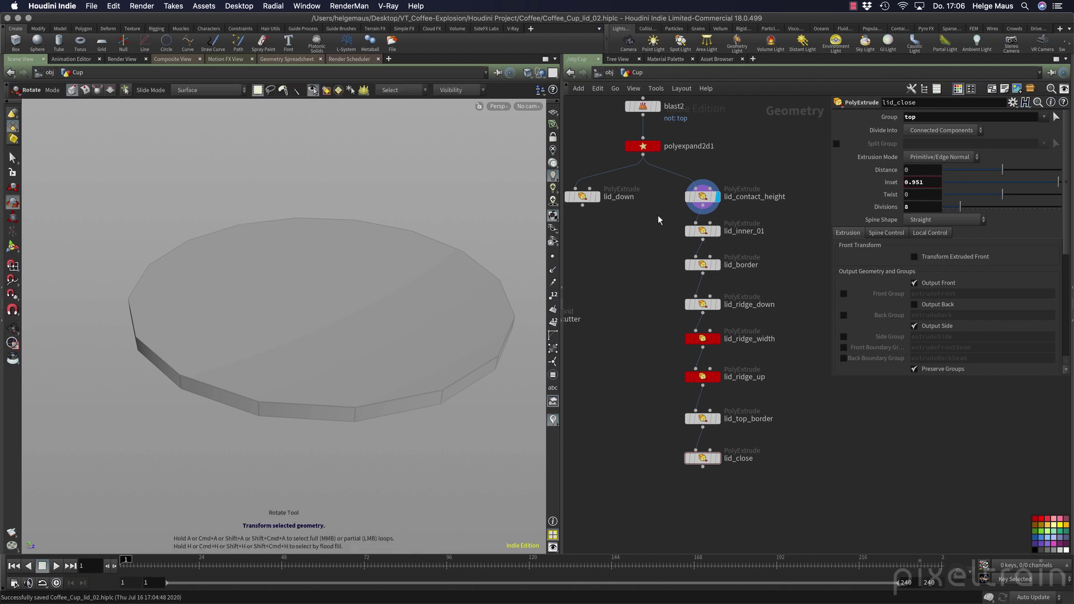
click(703, 231)
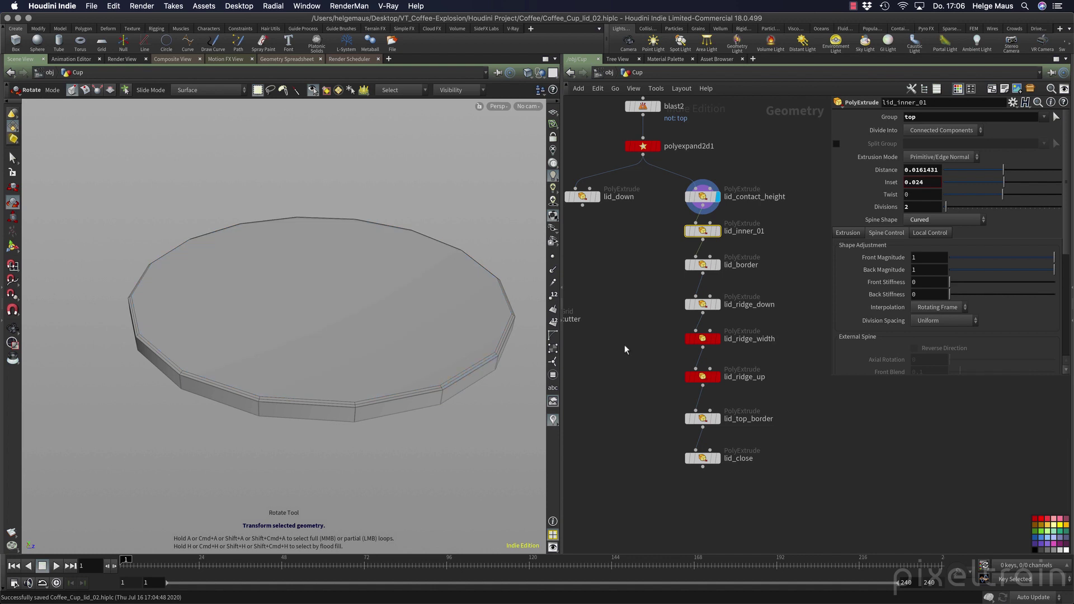
click(802, 281)
click(719, 266)
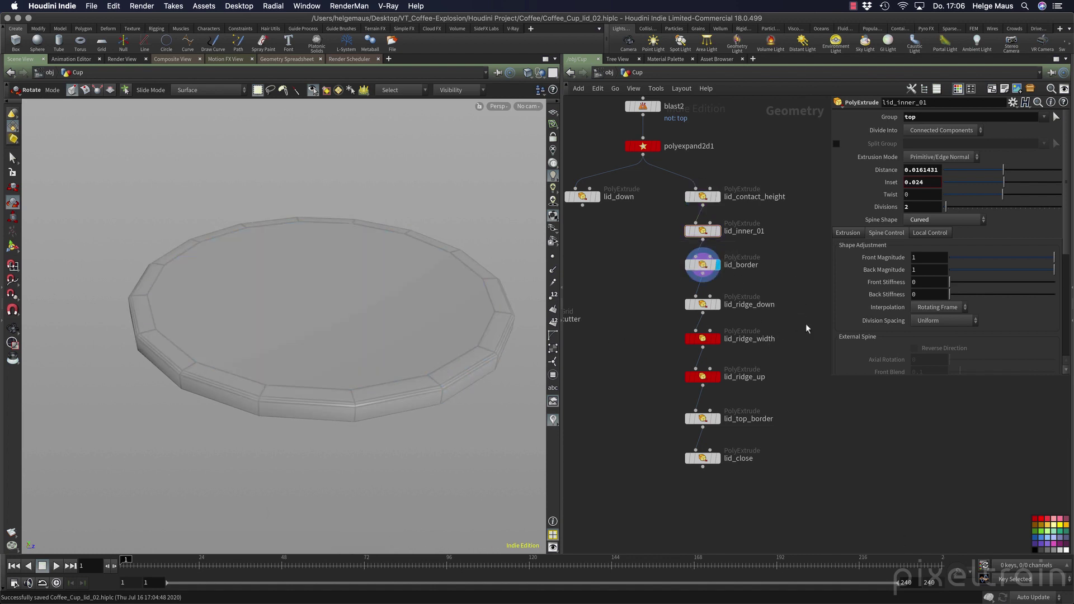
drag(629, 284, 771, 325)
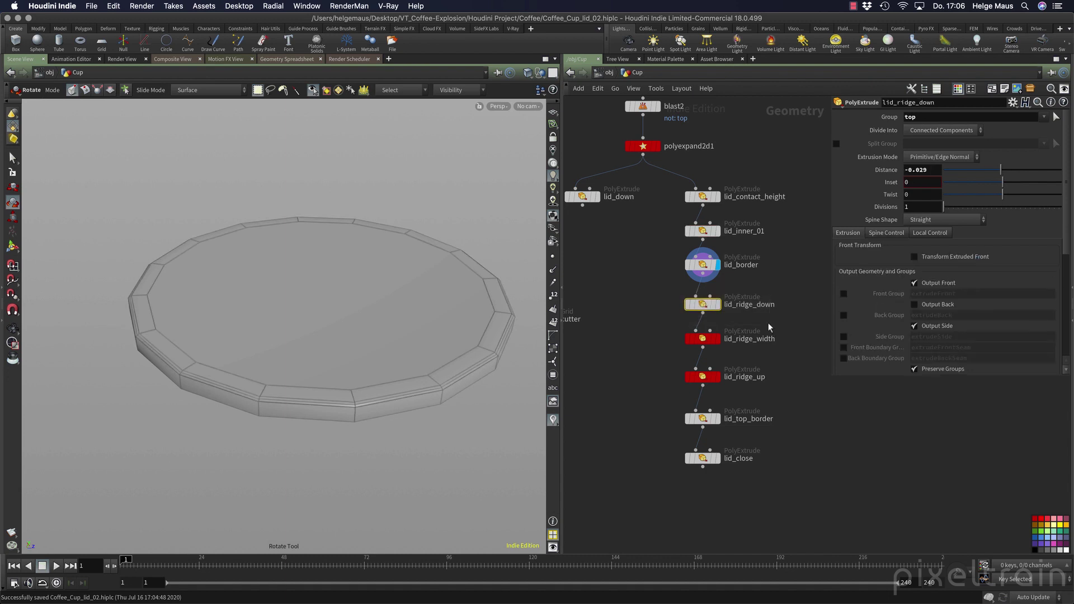
click(718, 307)
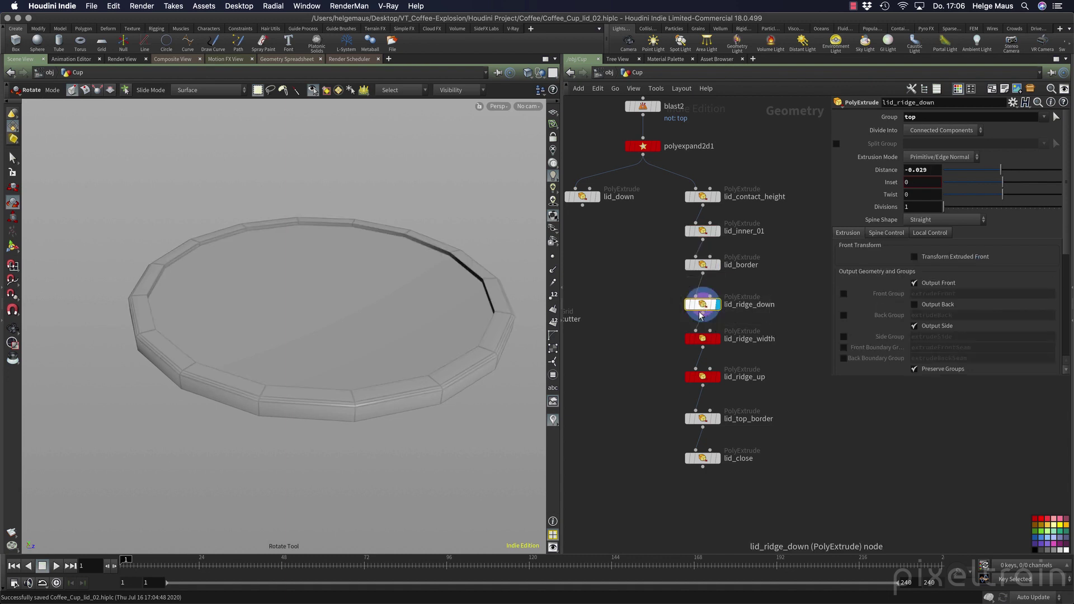
click(798, 389)
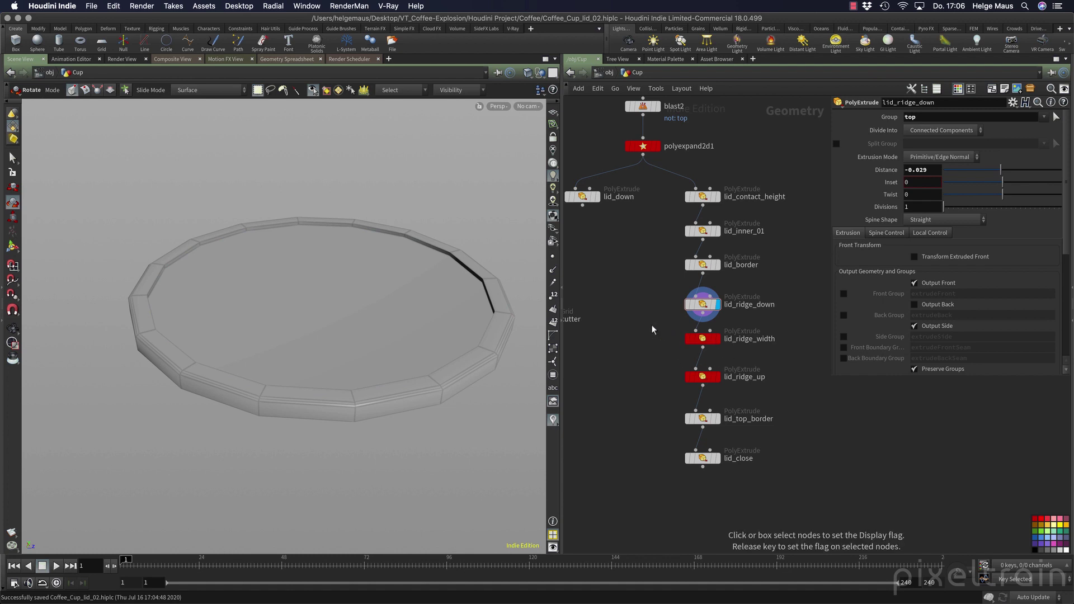
Set the lid_ridge_width extrusion's inset to 0.078 and its divisions to 2 while displaying the lid_close result.
click(709, 341)
click(703, 340)
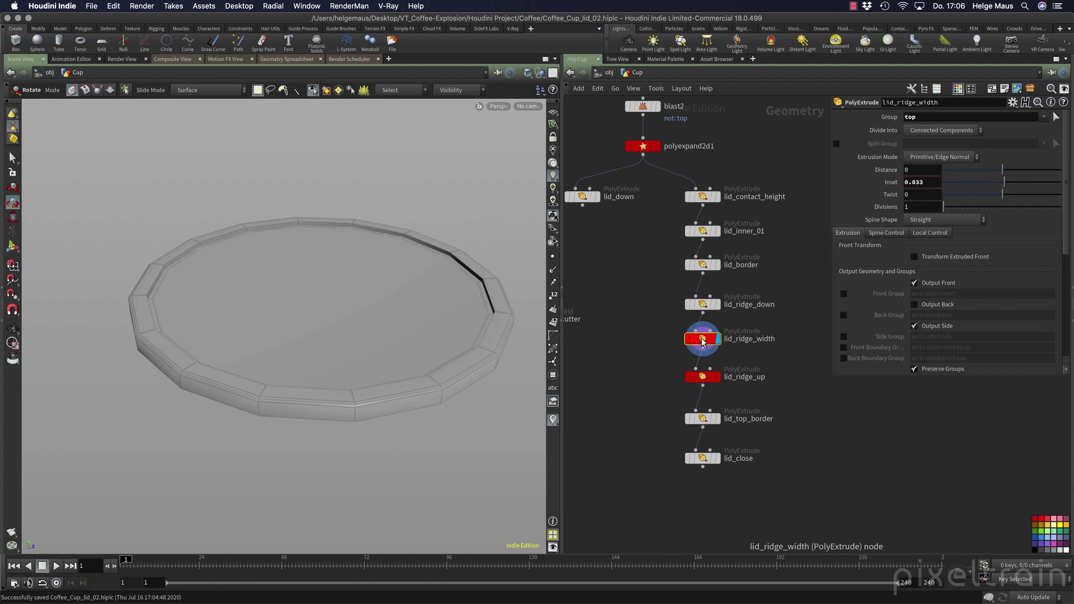
scroll(455, 336, up, 3)
alt+drag(455, 336, 457, 368)
key(r)
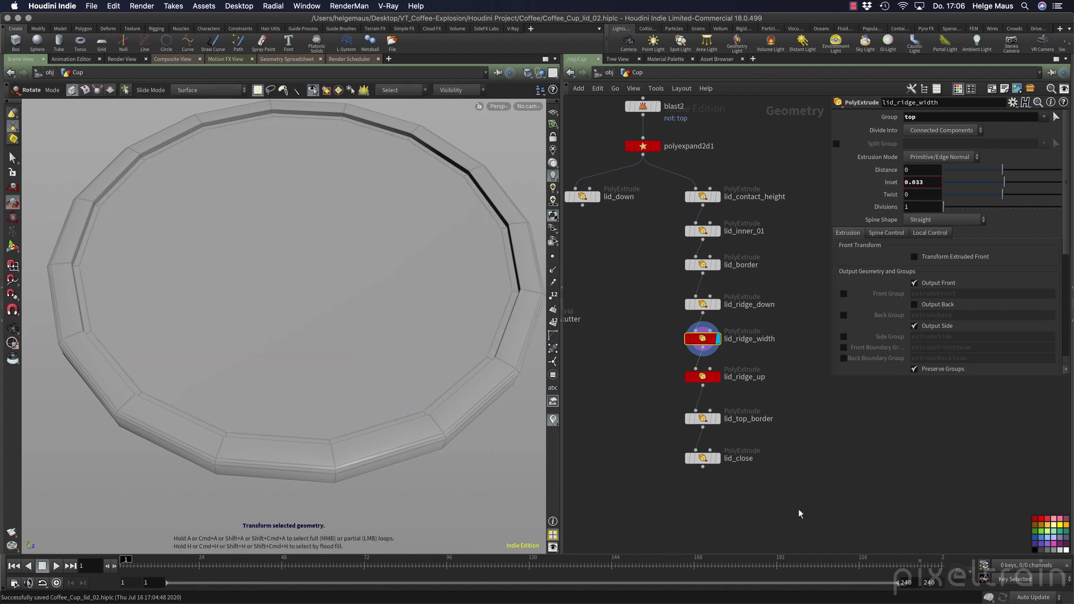
click(719, 460)
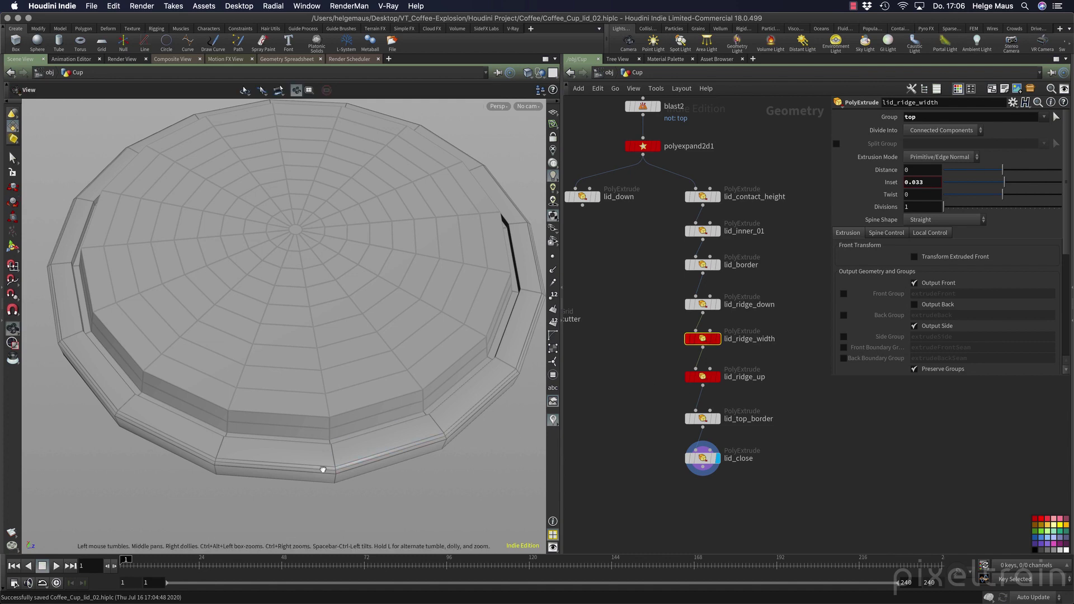
alt+drag(321, 470, 387, 457)
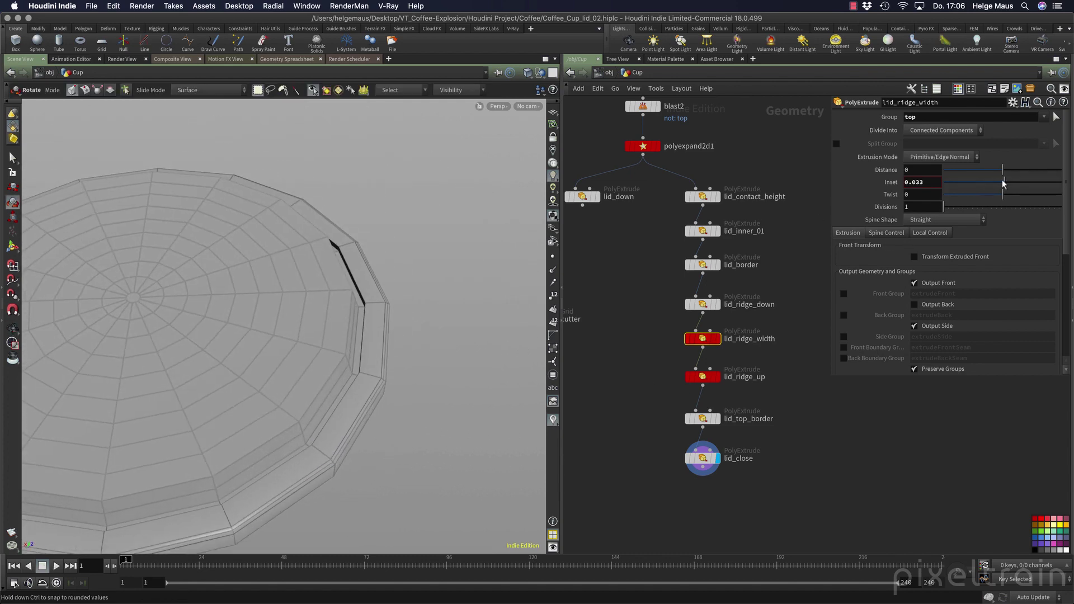
drag(1004, 183, 1008, 185)
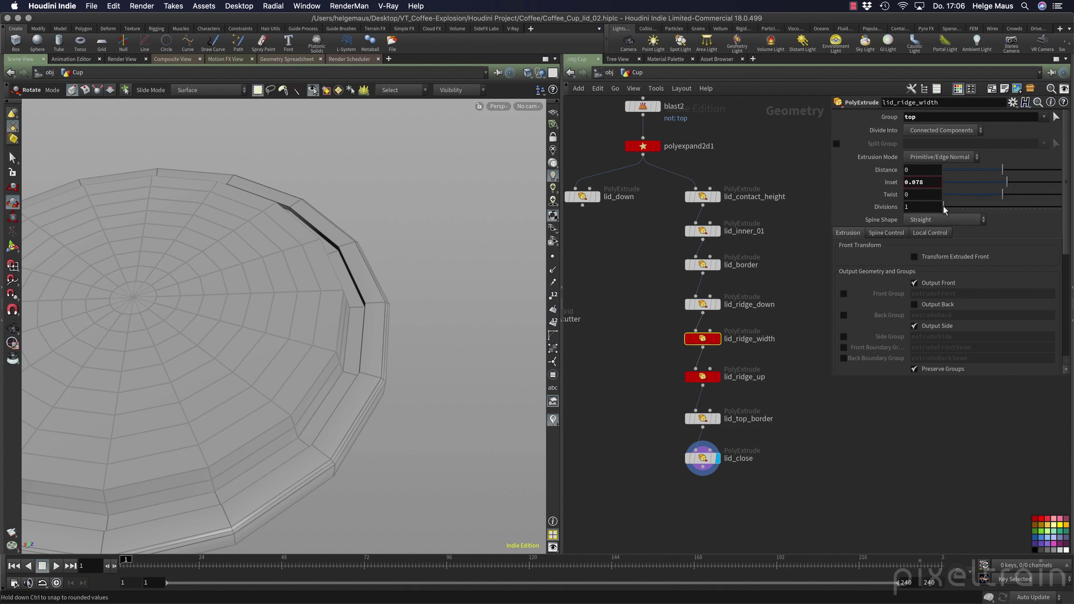
drag(944, 207, 947, 206)
drag(946, 206, 946, 206)
Display the lid_ridge_up node and template the CUP null so the cup appears as a wireframe reference beneath the lid.
click(718, 376)
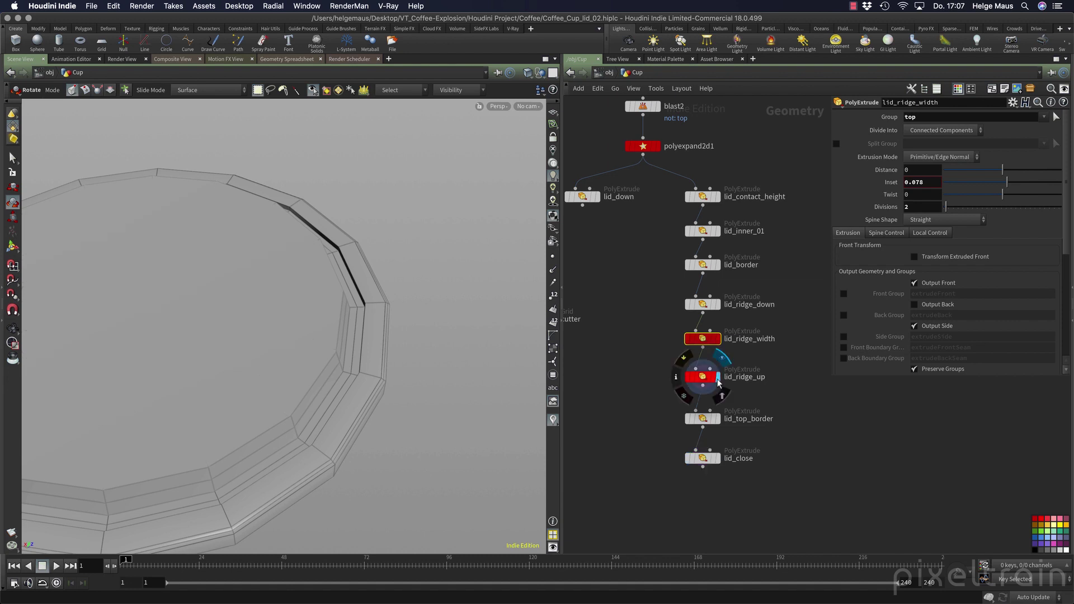
click(705, 378)
alt+drag(418, 468, 362, 434)
alt+middle_drag(379, 440, 409, 306)
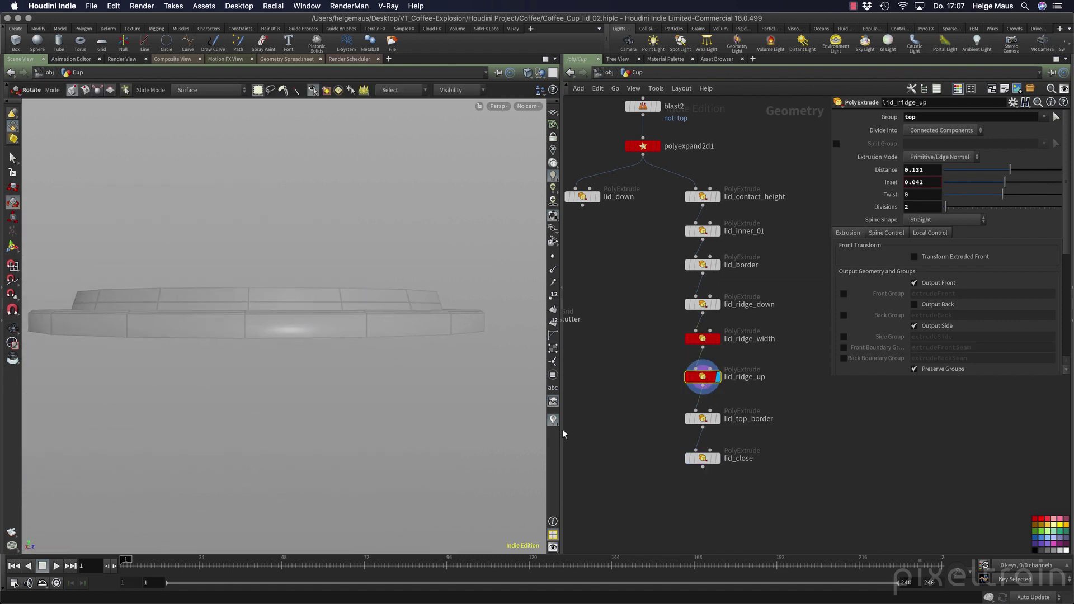
middle_drag(630, 413, 852, 388)
middle_drag(787, 475, 813, 354)
middle_drag(654, 522, 714, 418)
key(t)
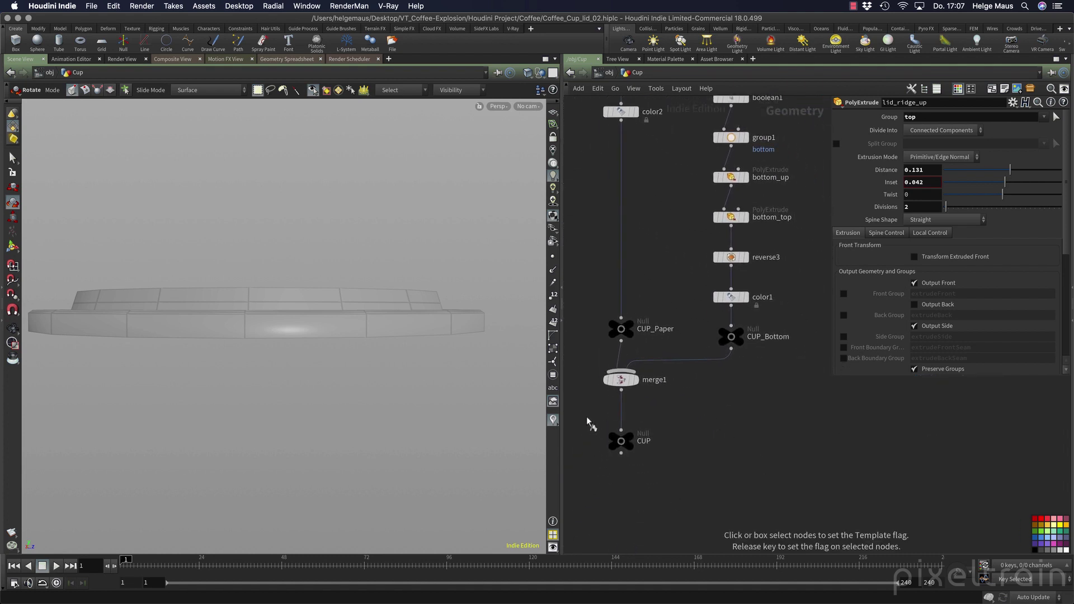
drag(587, 415, 693, 484)
key(Escape)
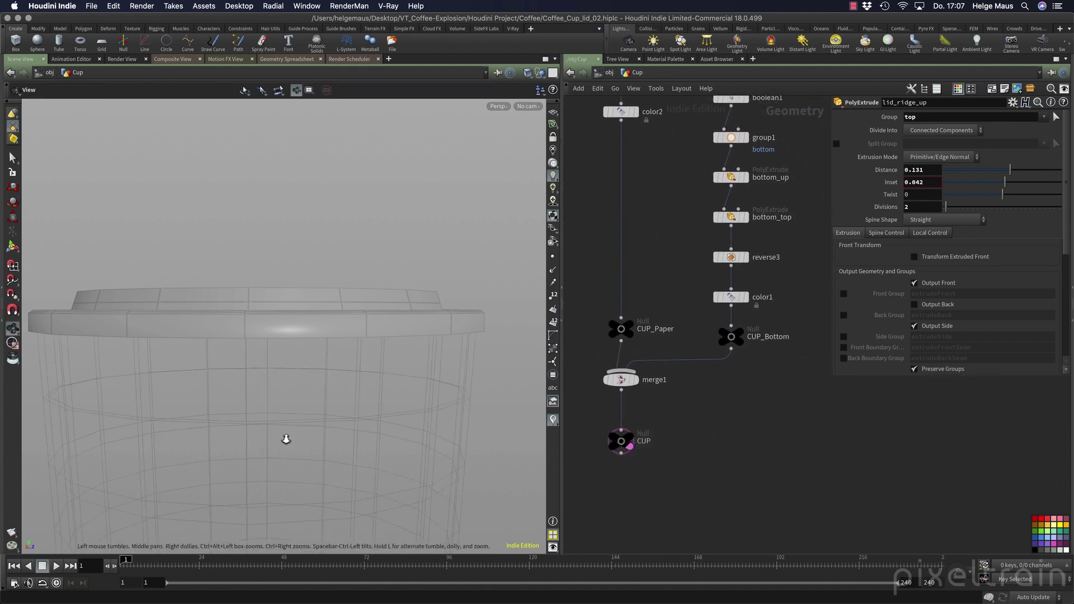
key(h)
drag(214, 272, 301, 261)
Set the lid_ridge_up extrusion's distance to 0.443, inset to 0.167 and divisions to 3.
middle_drag(911, 479, 683, 559)
middle_drag(690, 427, 689, 486)
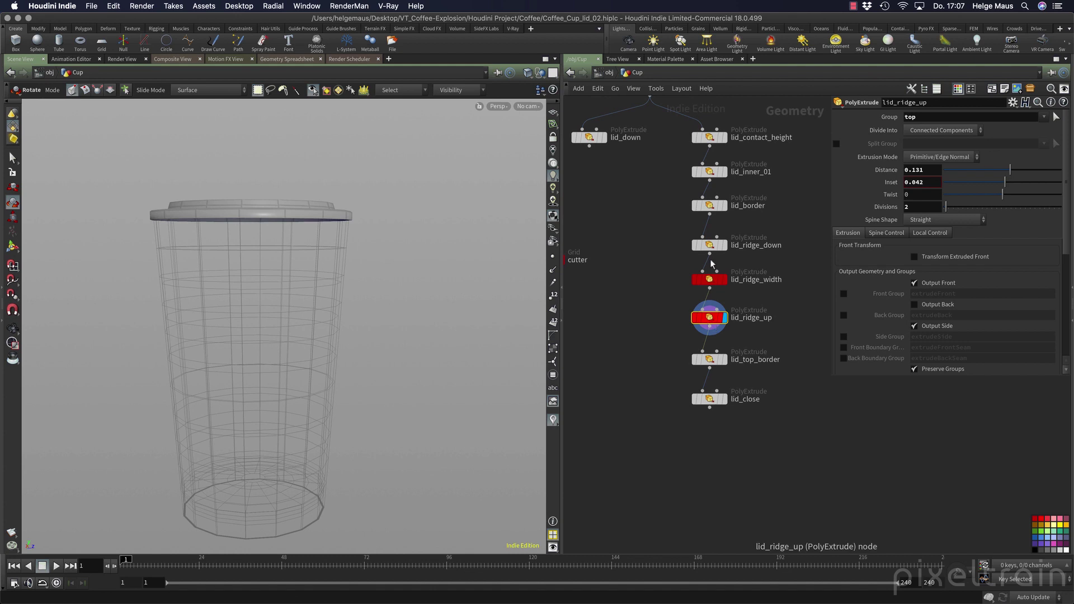
drag(1013, 174, 1028, 164)
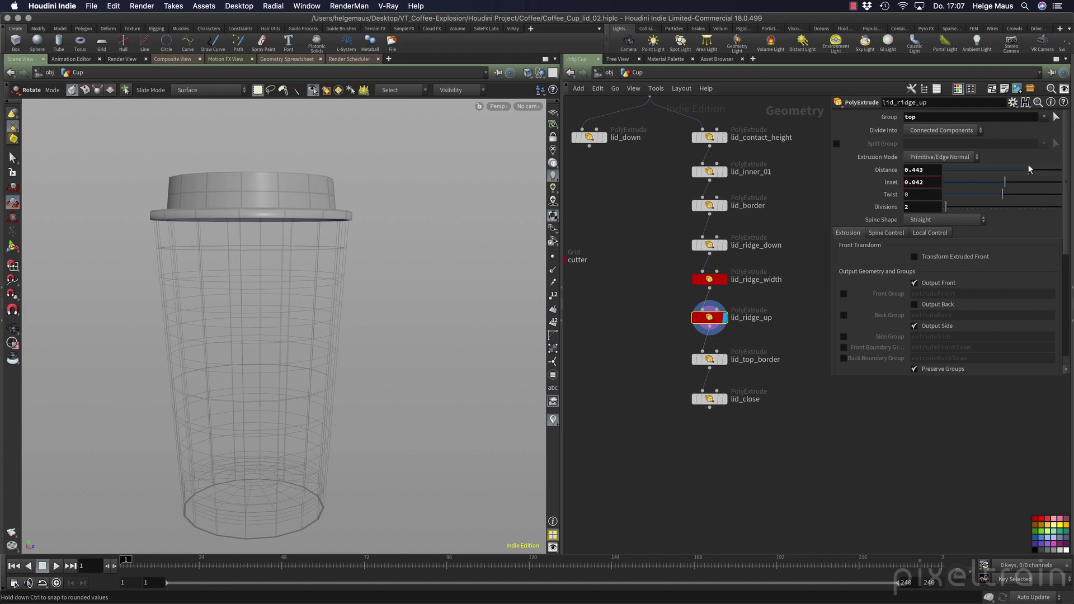
click(1011, 182)
drag(1011, 180, 1013, 180)
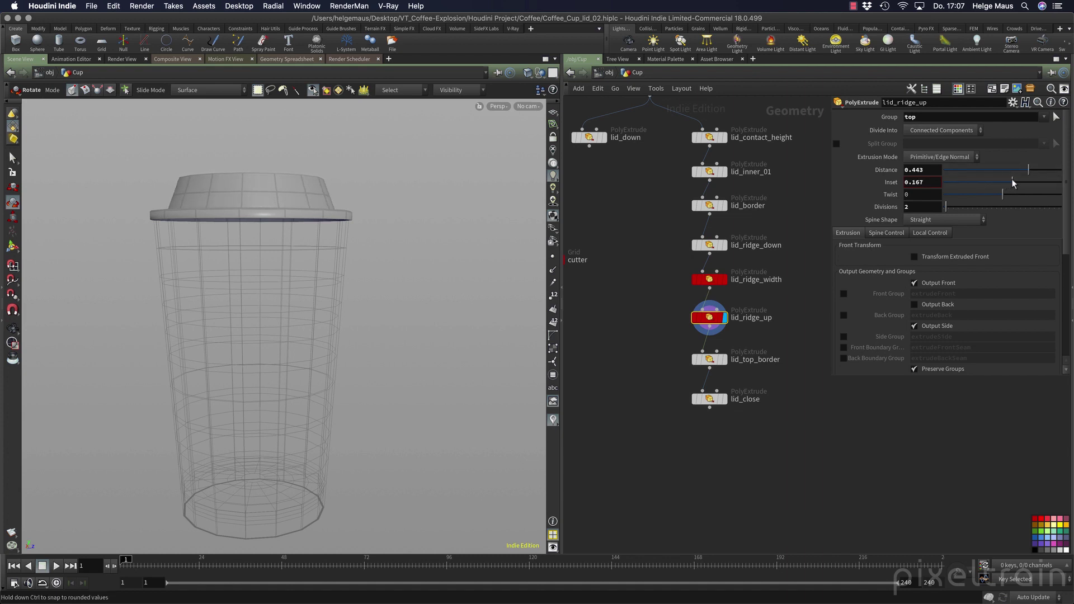
key(Escape)
drag(129, 291, 209, 259)
key(Return)
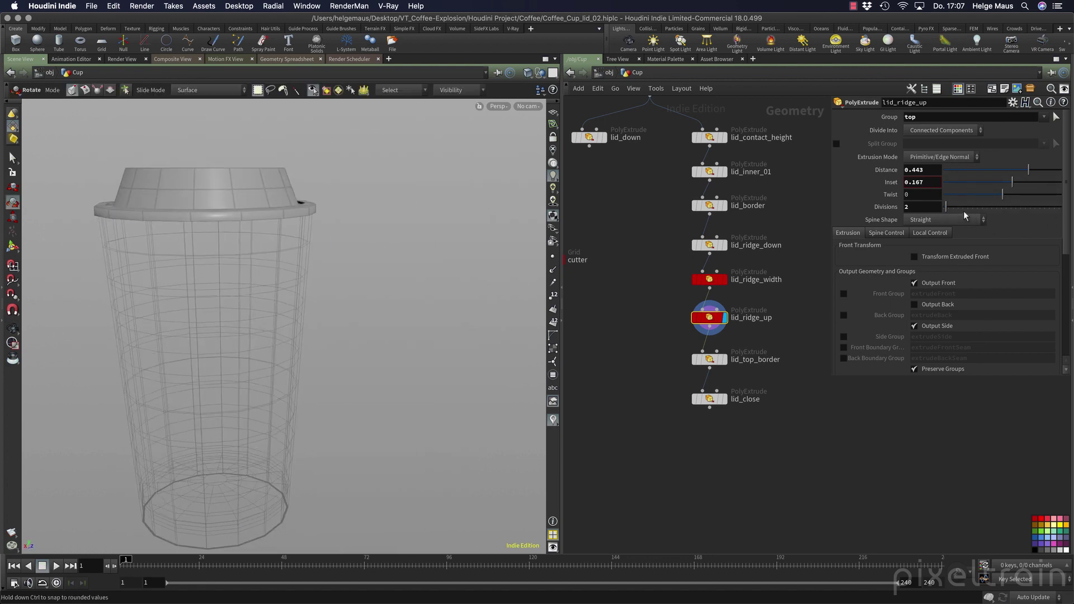
drag(945, 210, 950, 208)
key(Escape)
drag(268, 313, 331, 274)
key(Return)
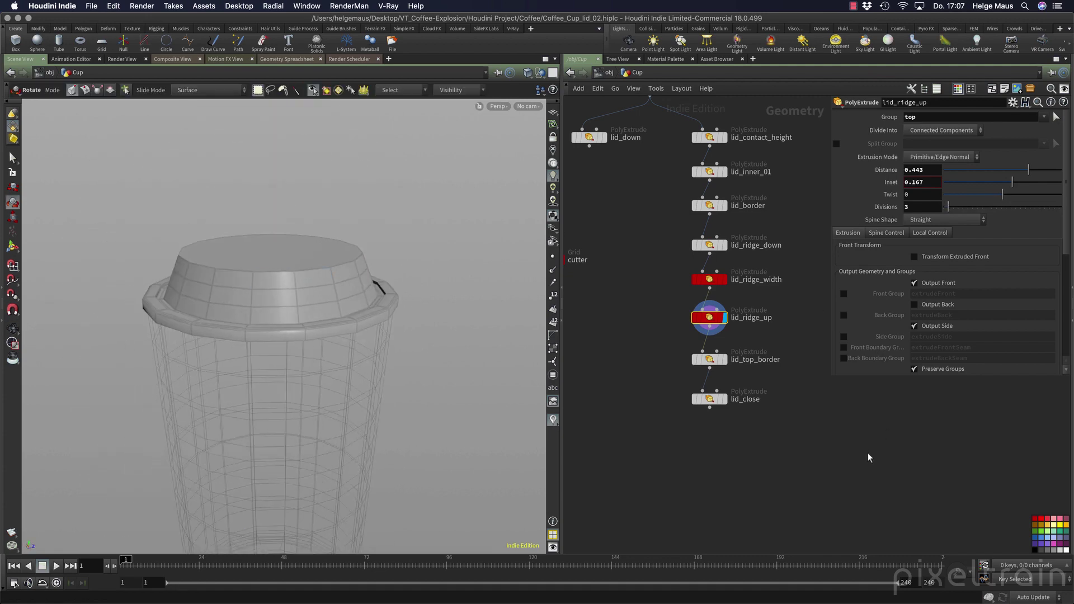
Display the lid_top_border stage from above, followed by the closed lid at lid_close.
click(725, 370)
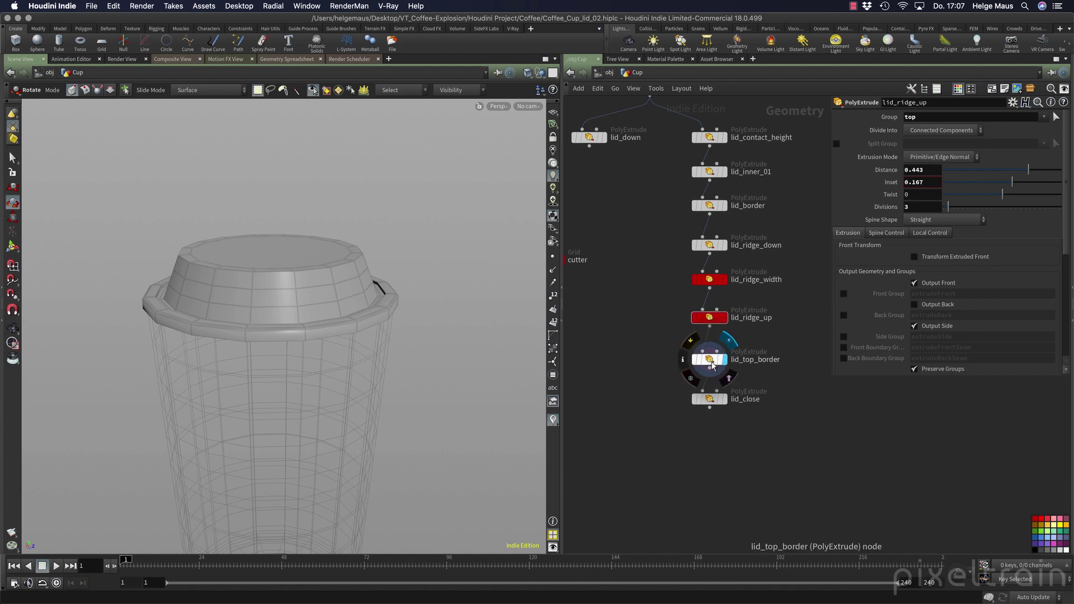
drag(341, 347, 369, 267)
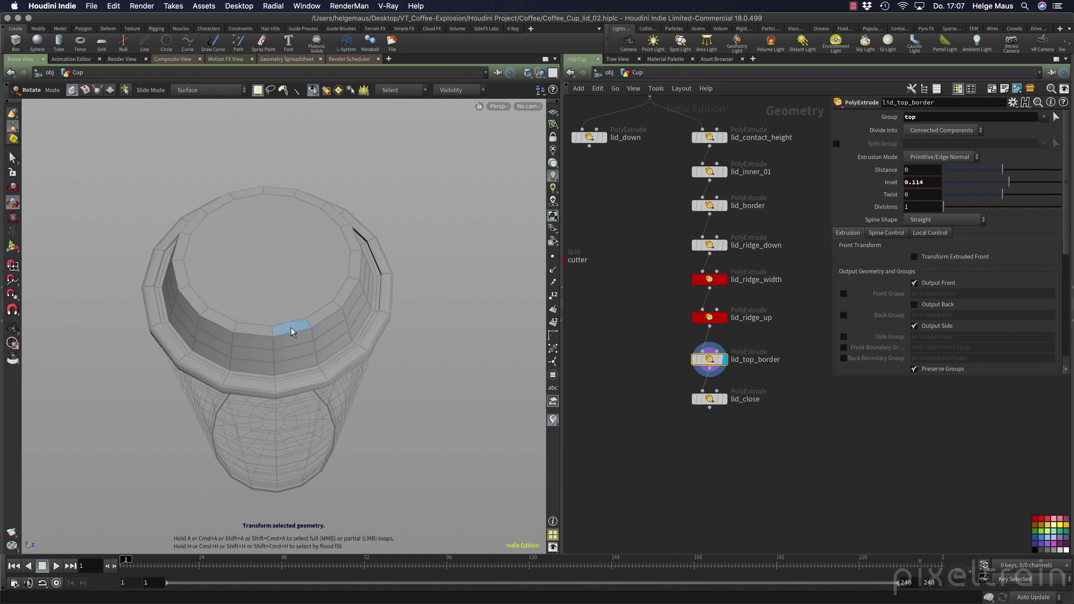
click(710, 401)
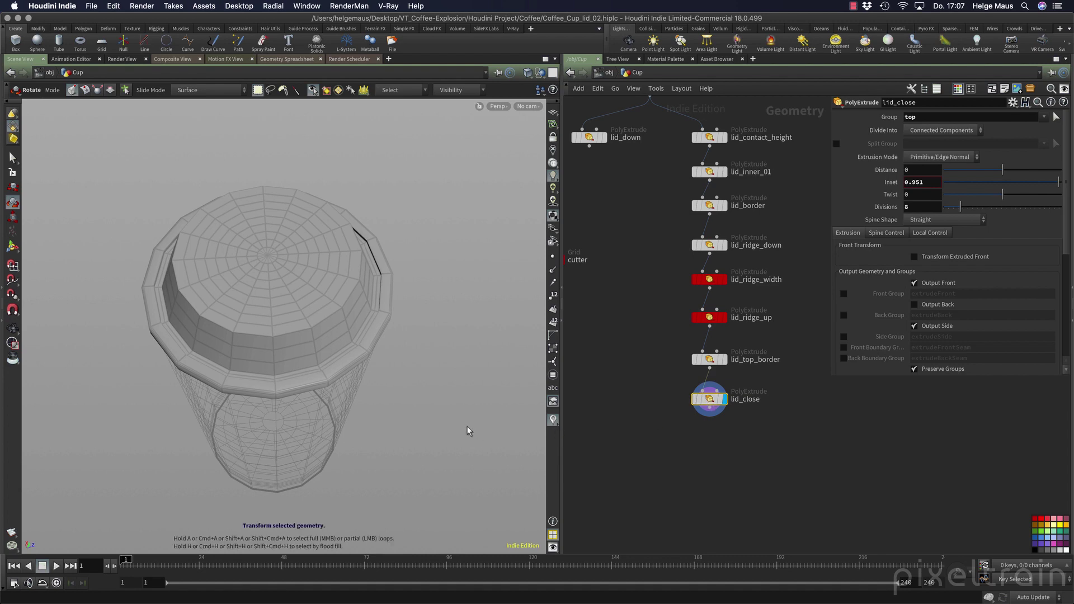
Turn on viewport subdivision and inspect the smoothed lid on the cup from the side.
key(shift+c)
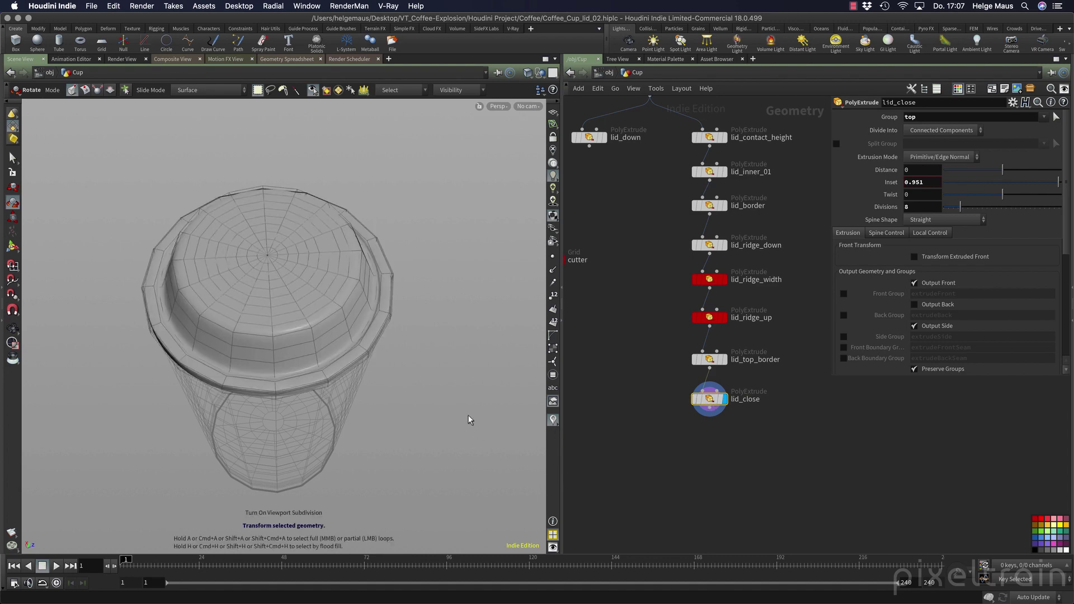
drag(470, 412, 432, 358)
right_drag(431, 357, 223, 384)
middle_drag(367, 400, 351, 300)
drag(351, 300, 396, 333)
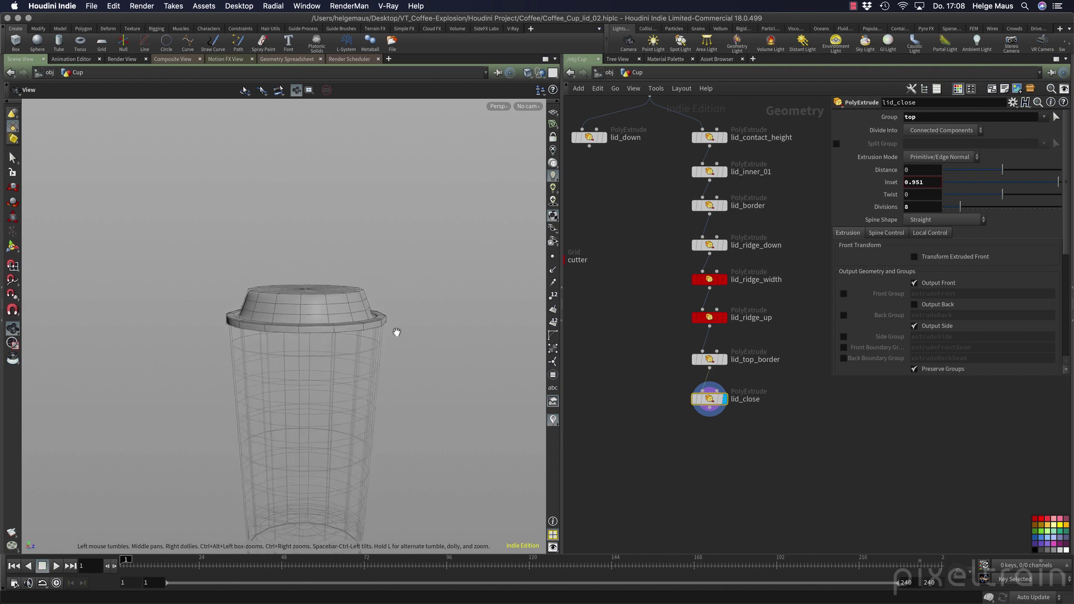
Raise the lid_ridge_up extrusion's distance to 0.559 and set its inset to 0.176.
key(r)
click(710, 320)
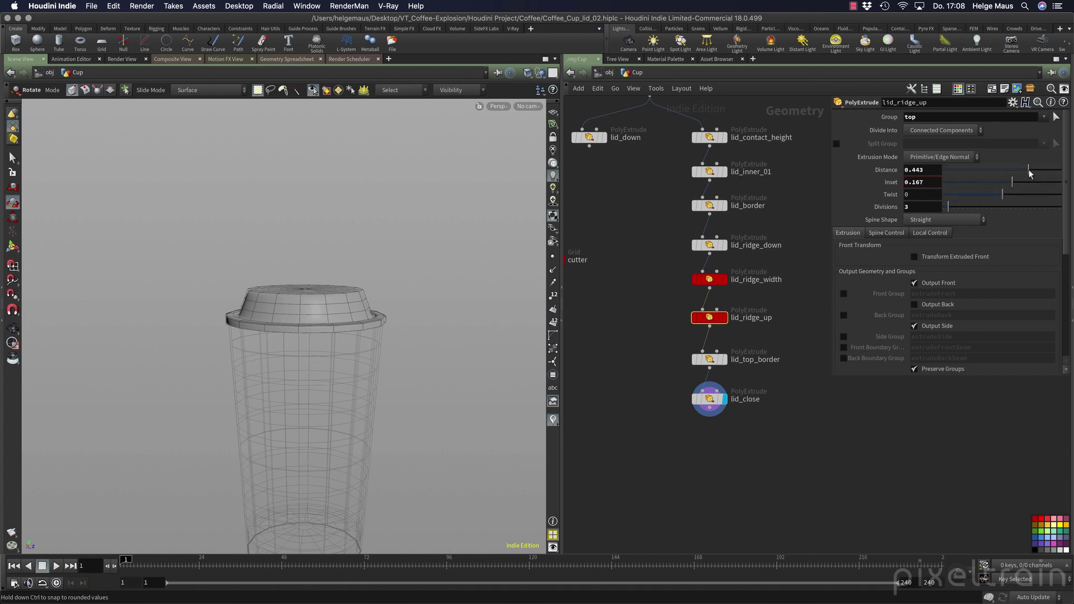
drag(1030, 170, 1016, 185)
key(Escape)
drag(379, 341, 379, 377)
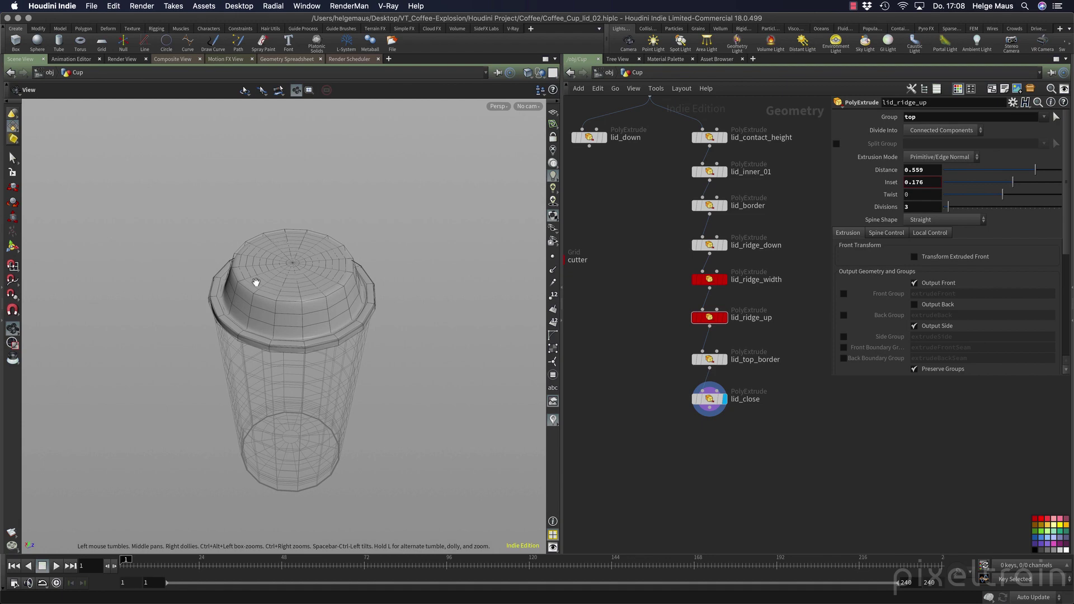
Open the compositing view with the cup reference images and examine the lid shapes on the coffee cups.
click(178, 59)
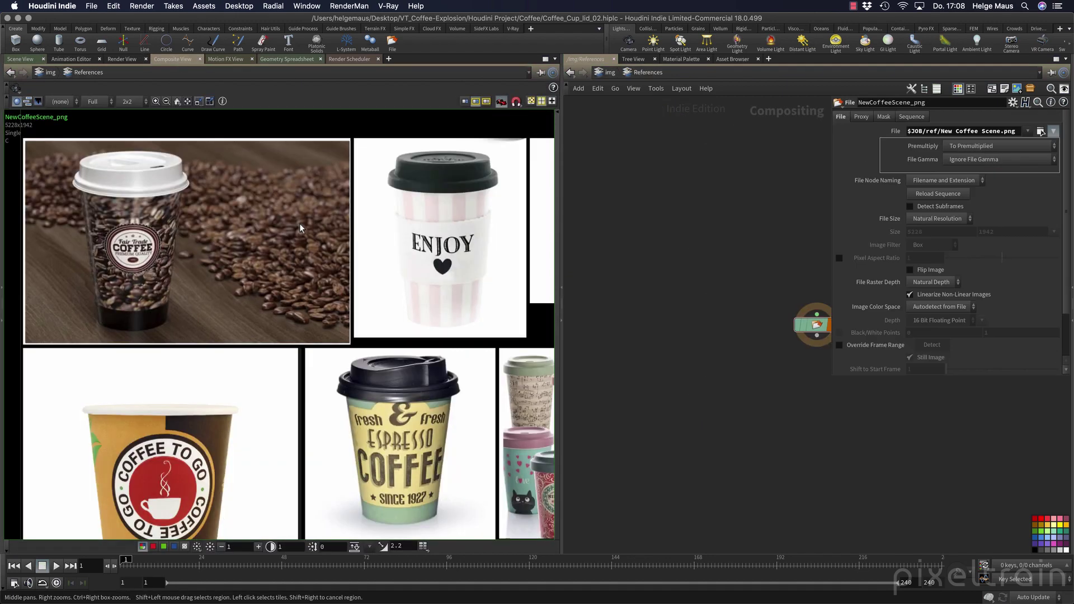
scroll(299, 223, up, 3)
middle_drag(300, 223, 224, 160)
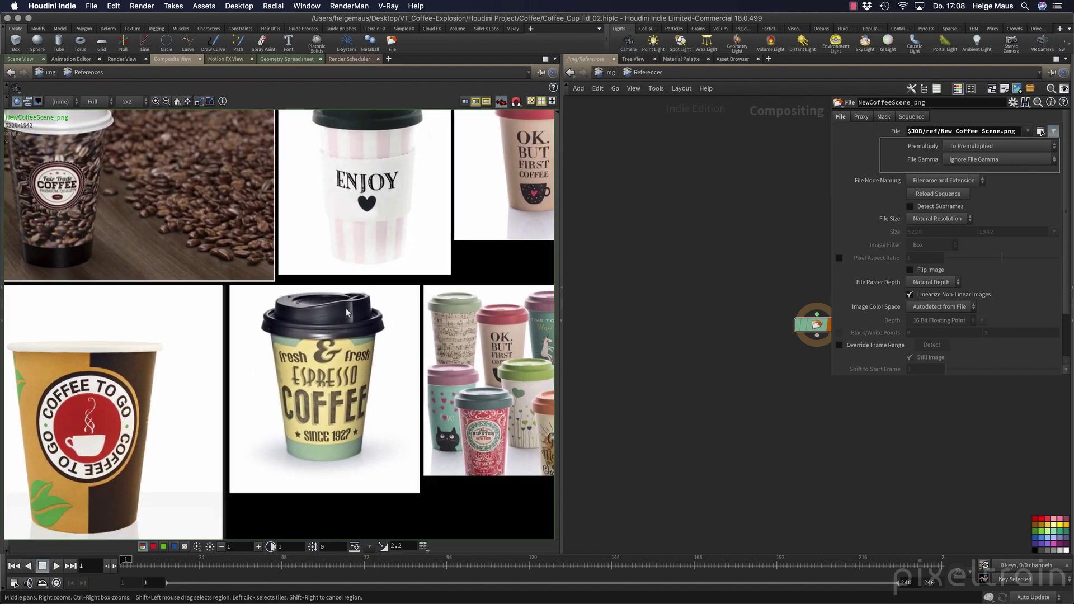
scroll(336, 291, up, 5)
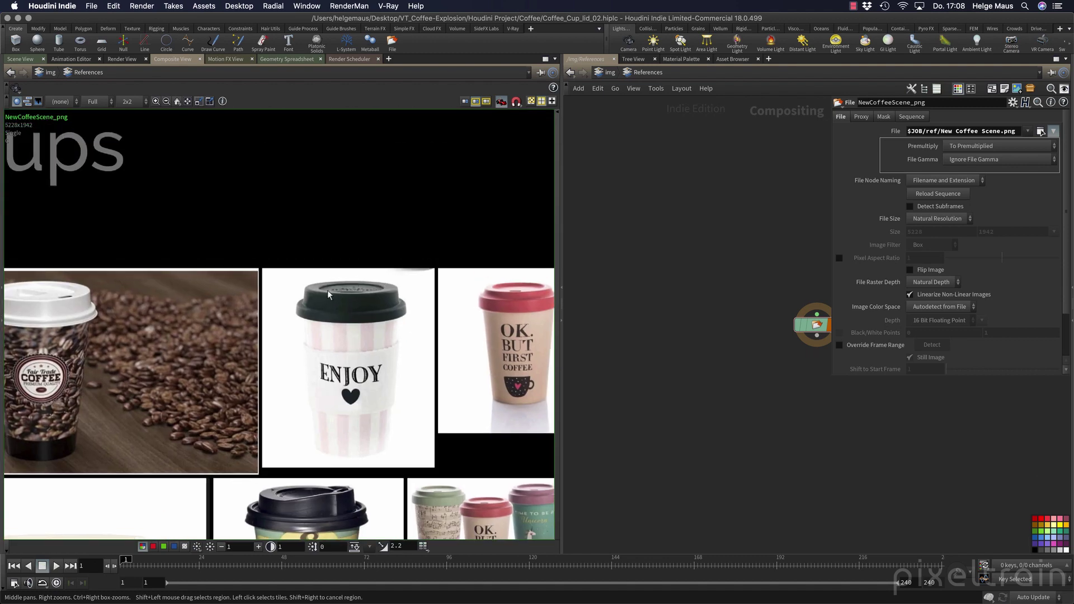
scroll(150, 299, up, 2)
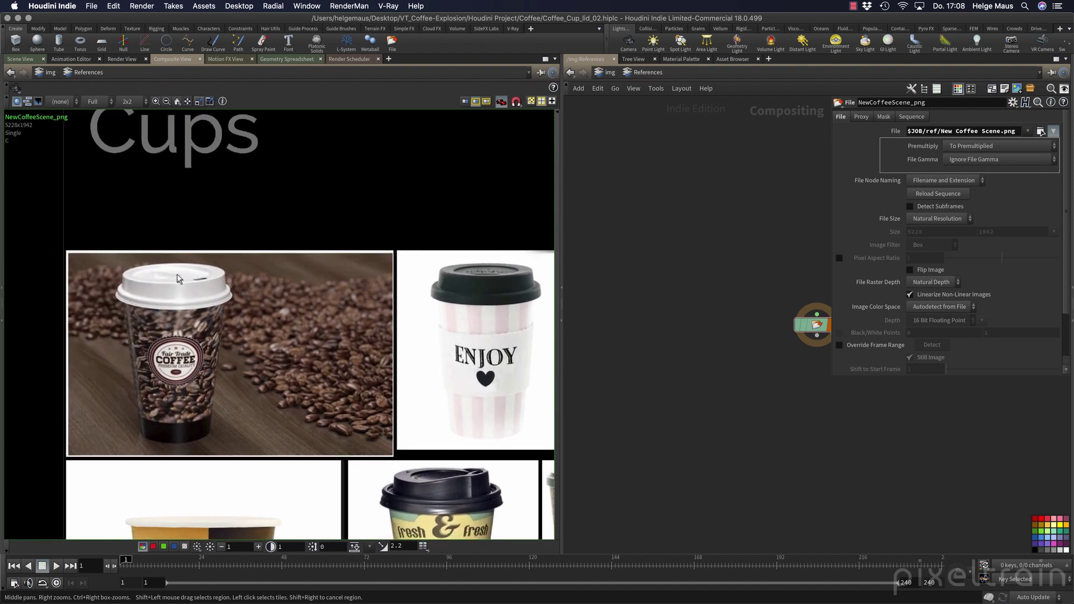
scroll(185, 287, down, 2)
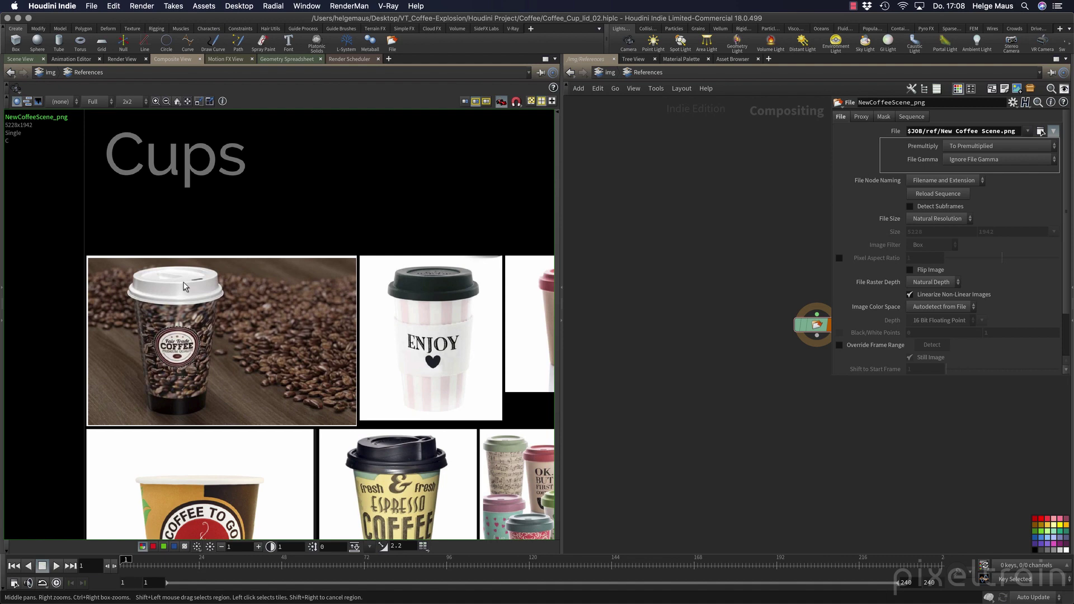
Return from the reference images to the 3D scene and open the Cup object's geometry network.
scroll(185, 286, down, 2)
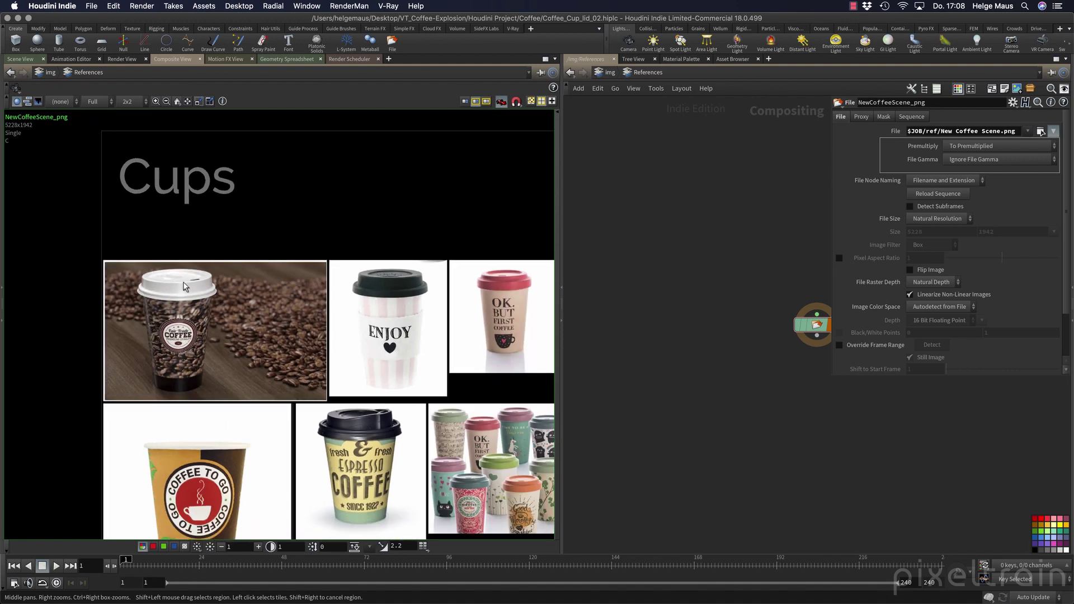
click(22, 59)
click(615, 89)
click(620, 102)
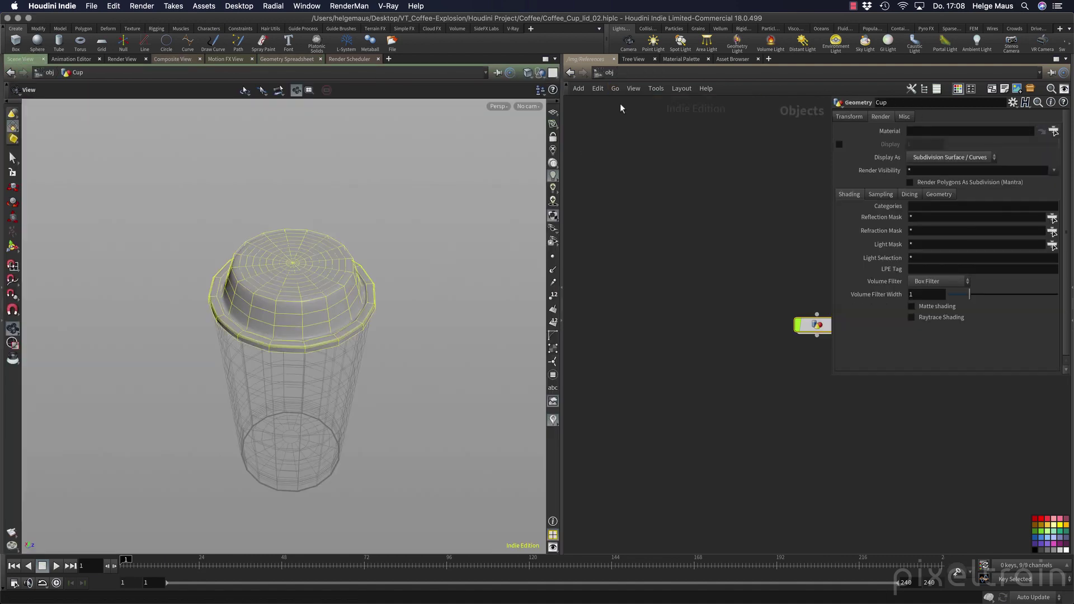
middle_drag(731, 255, 587, 207)
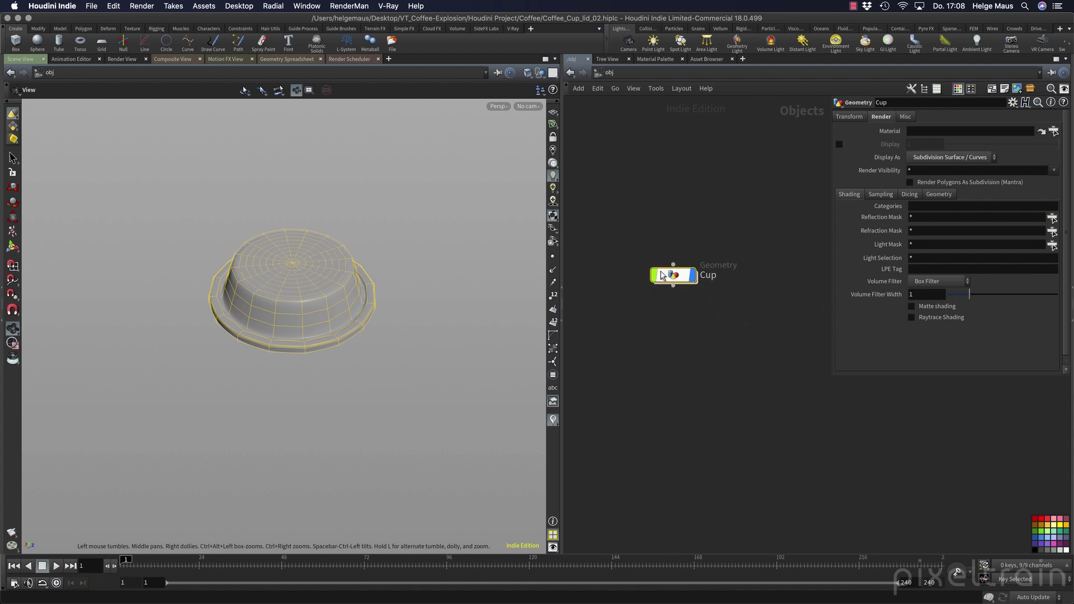
double_click(665, 275)
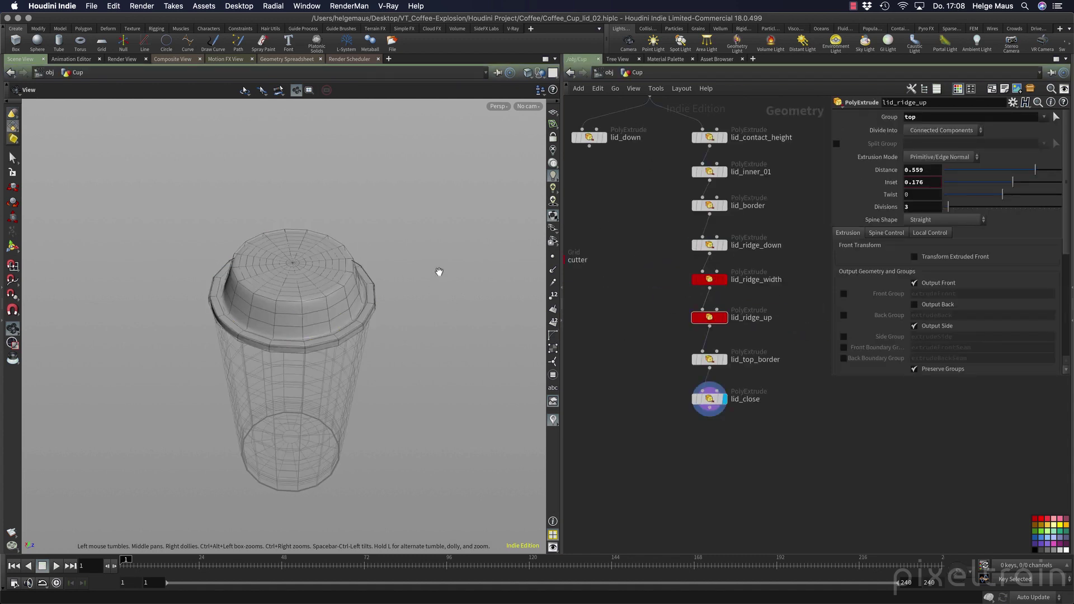
Save the scene file and inspect the closed lid on the cup from a nearer angle.
key(super+s)
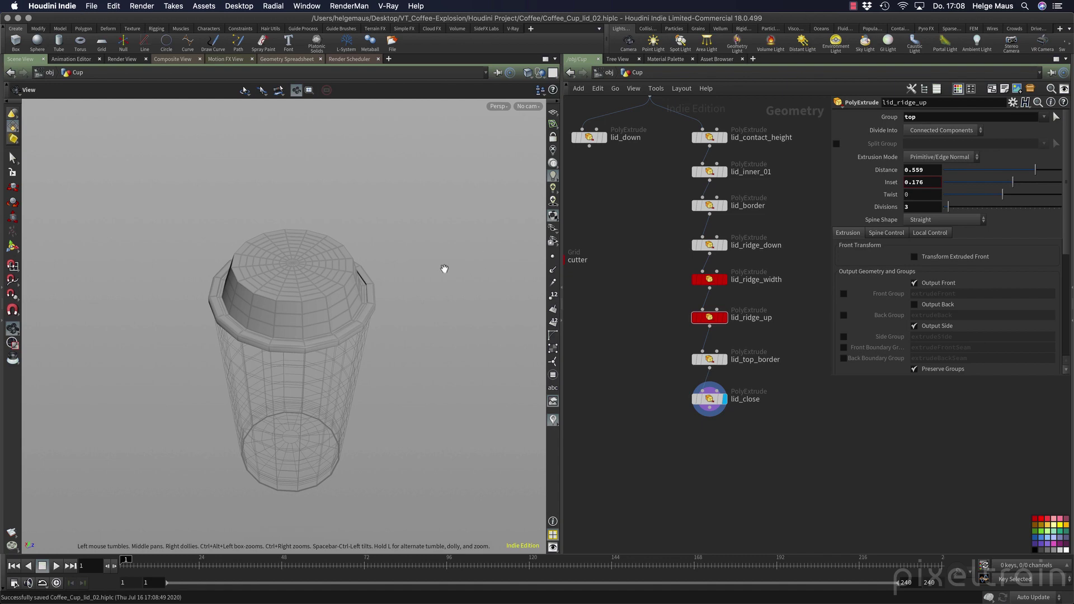
drag(445, 270, 370, 268)
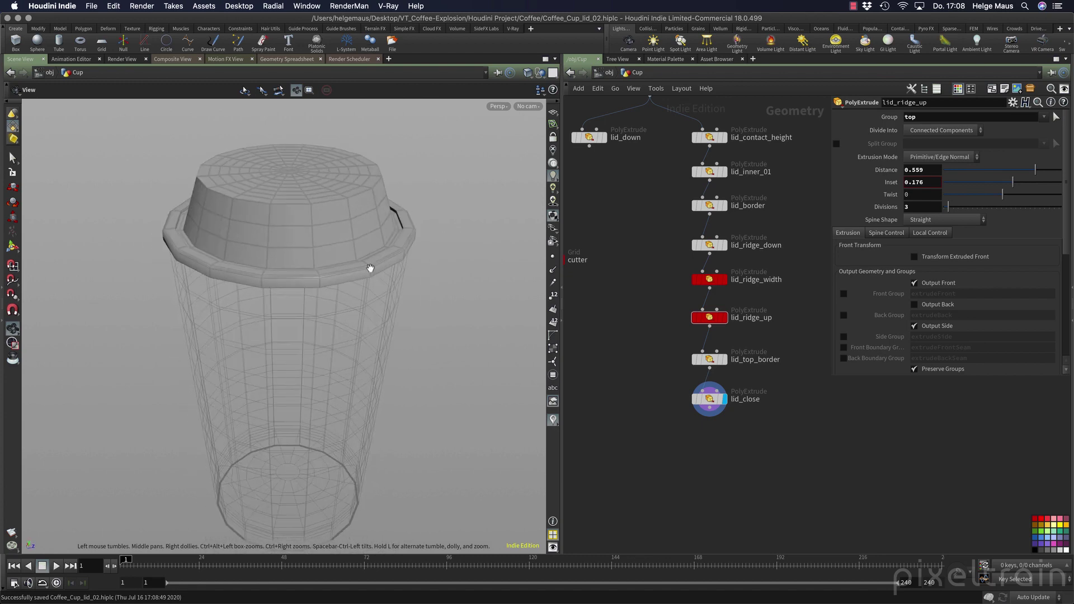
drag(370, 268, 350, 327)
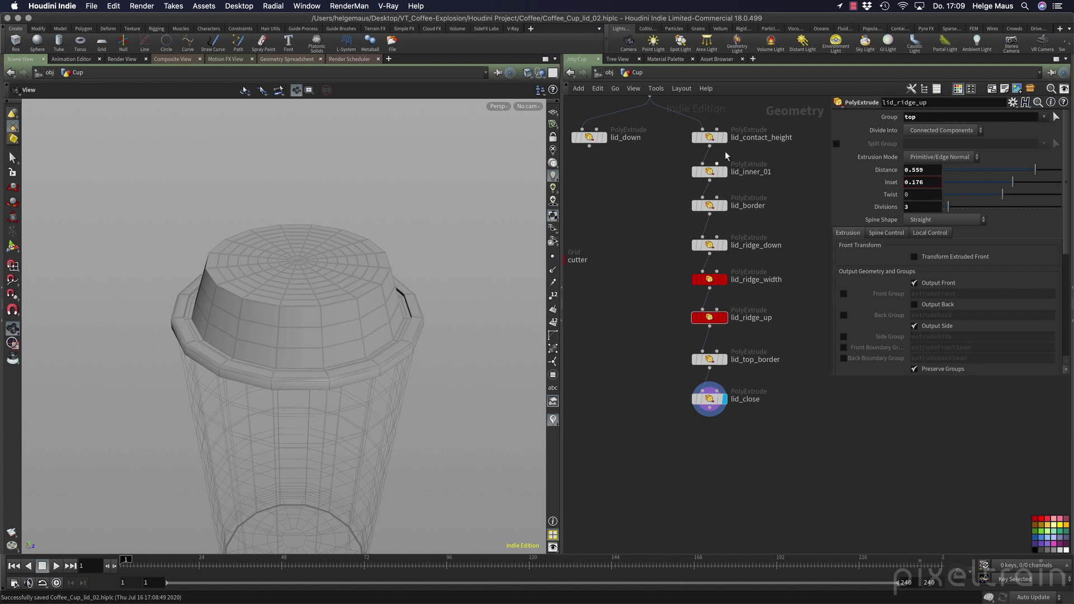
key(super+s)
Add a Blast node, connect it to lid_close and display its result.
click(708, 399)
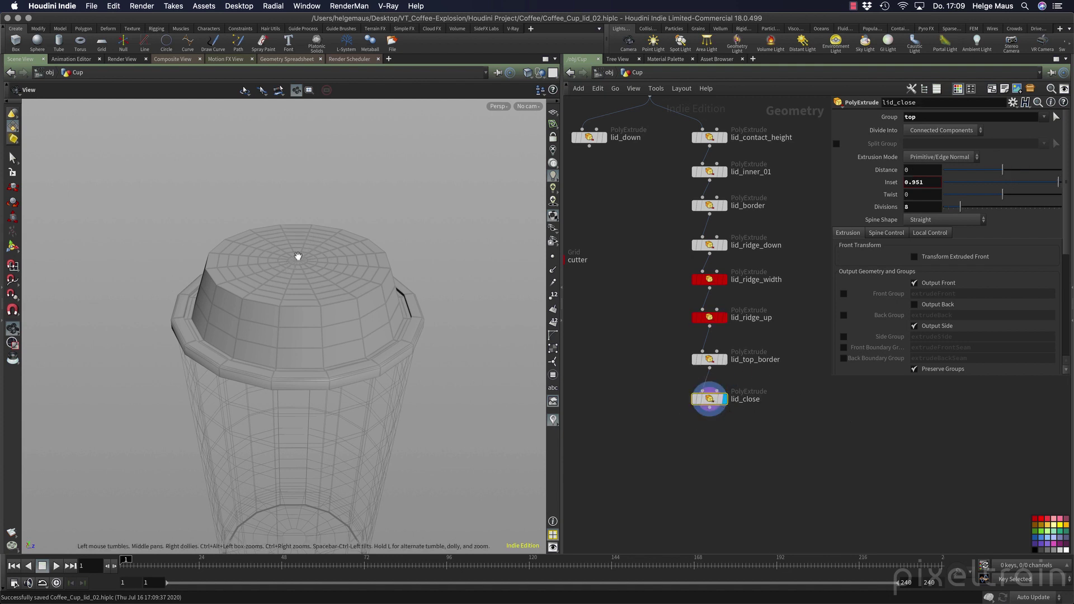
middle_drag(688, 444, 640, 376)
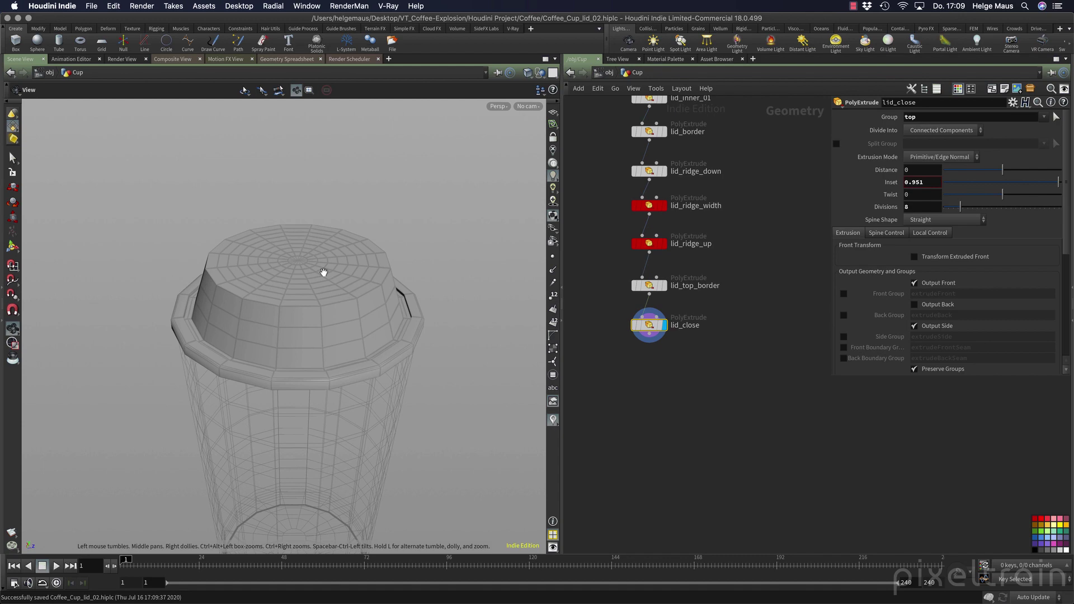
key(Tab)
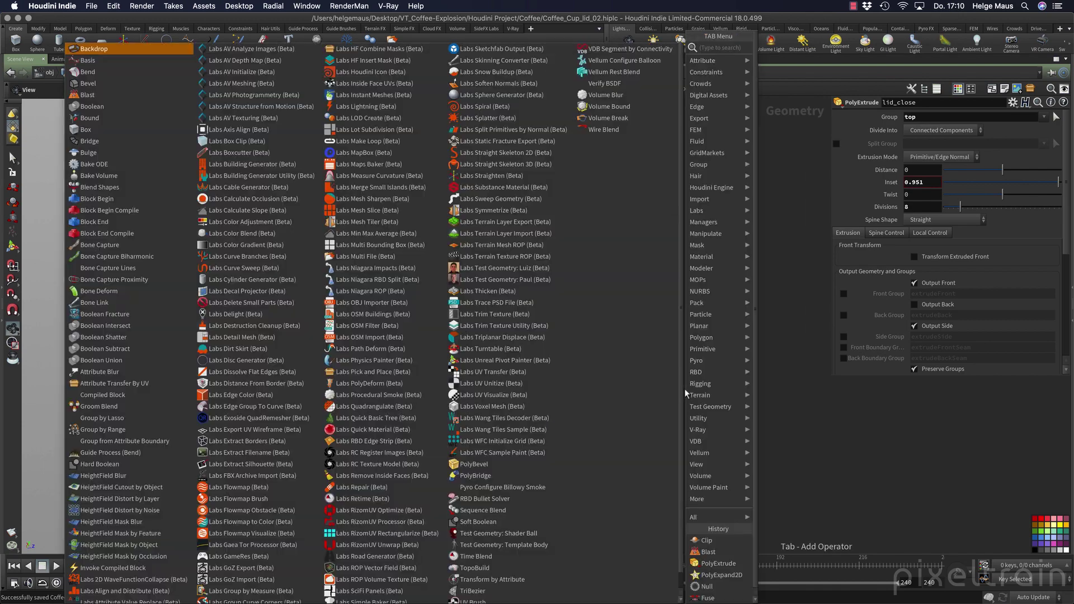
text(blast)
key(Return)
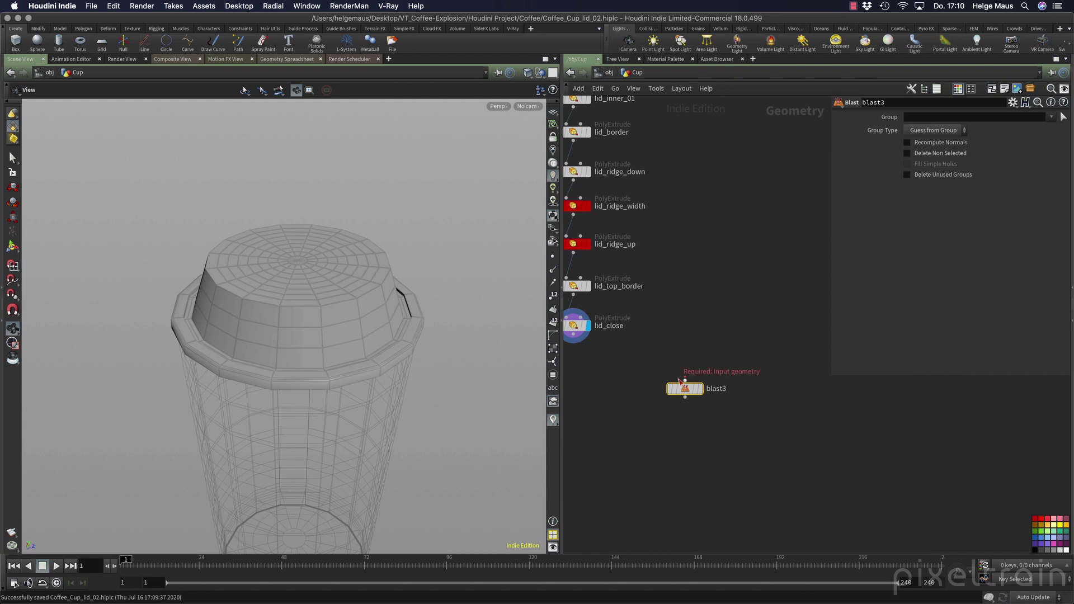
drag(684, 380, 574, 335)
click(701, 388)
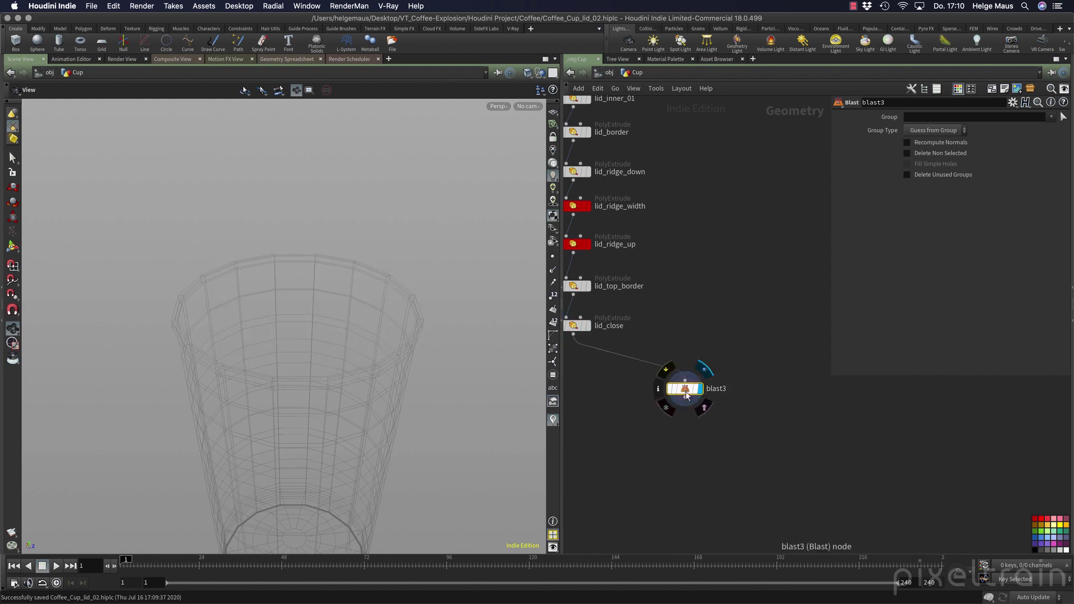
drag(687, 396, 698, 380)
Set the Blast node's group to top and compare the result with Delete Non Selected on and off.
click(1052, 117)
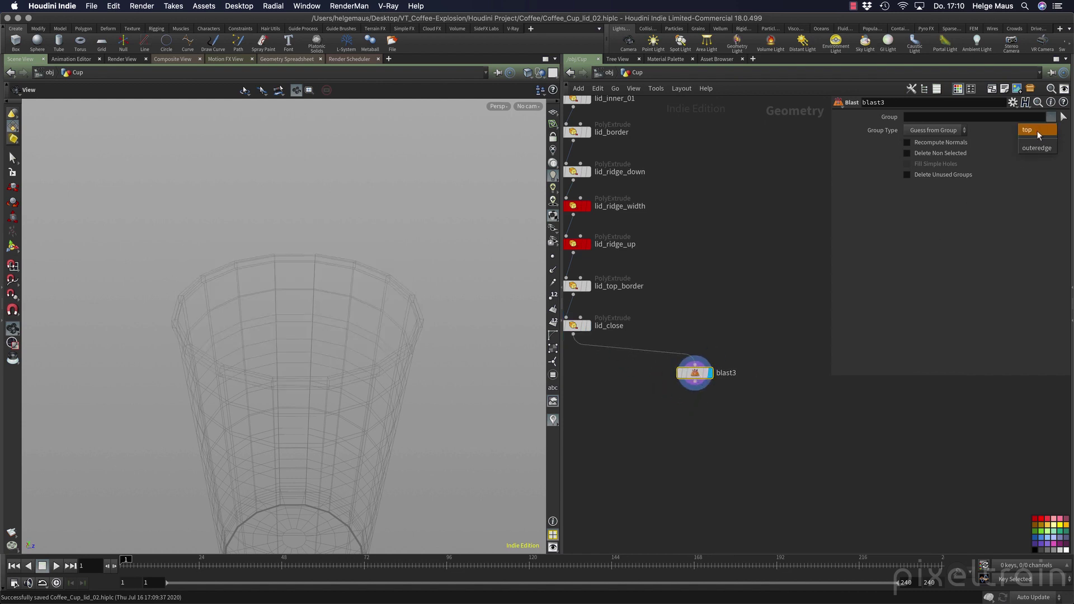
click(1033, 131)
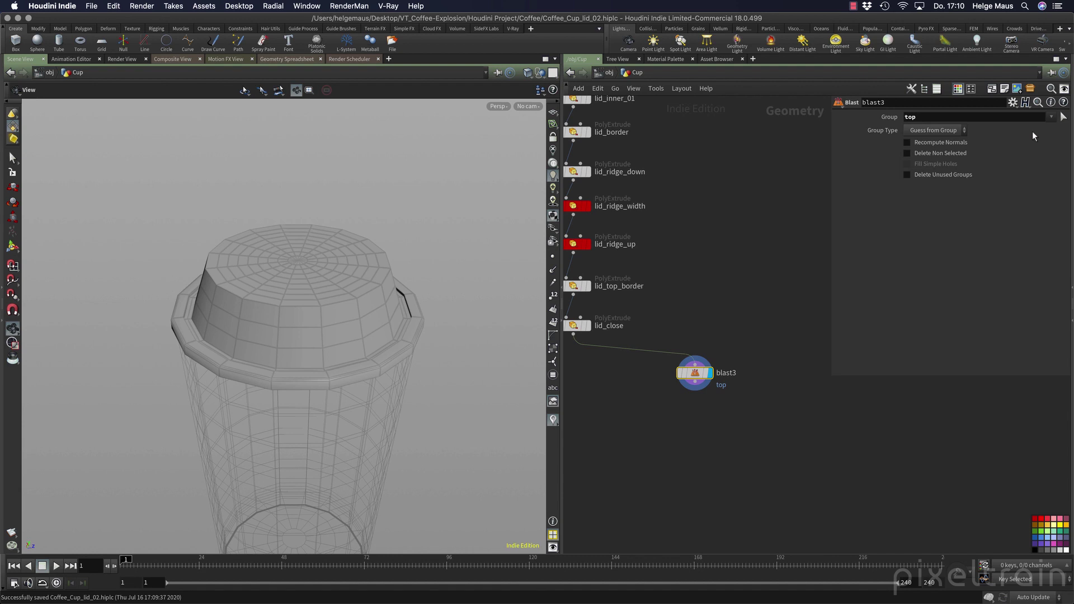
click(932, 151)
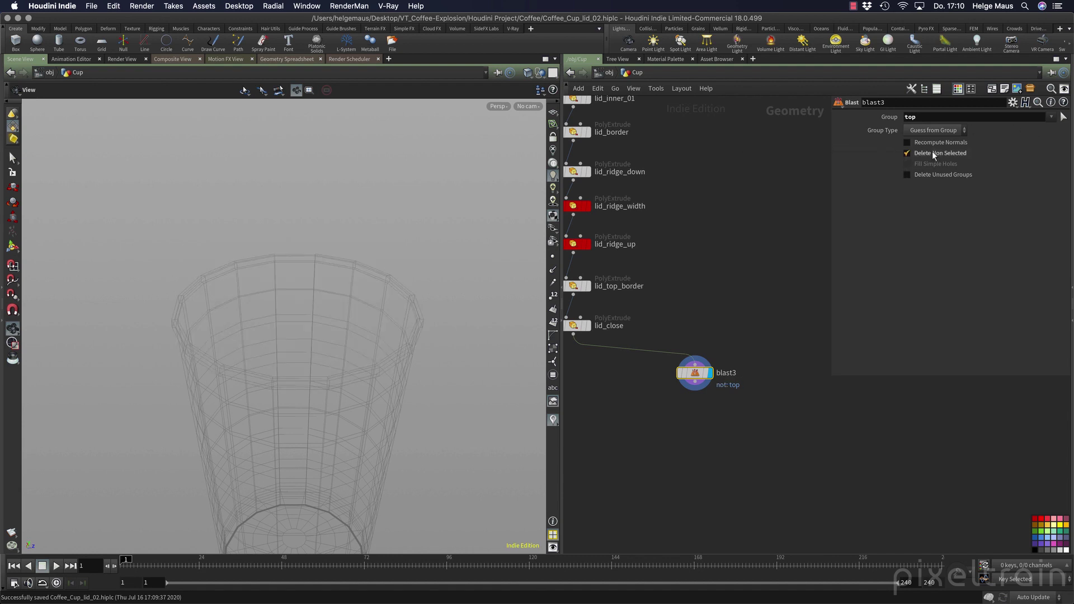
click(933, 152)
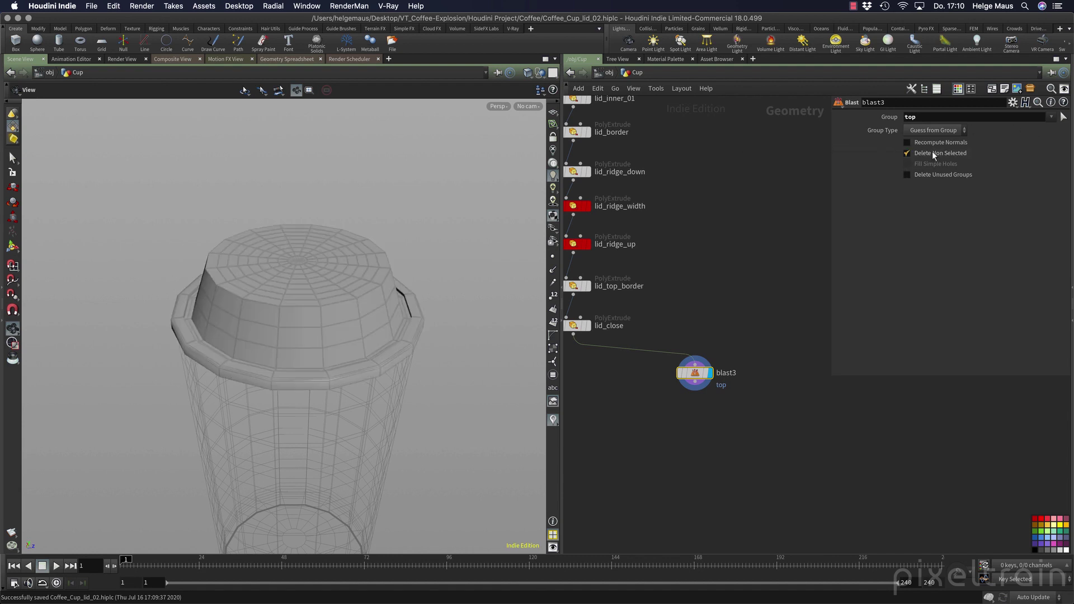
click(932, 151)
click(933, 151)
click(932, 152)
Examine the centre of the lid's top surface and the lid_close settings, and save the scene.
drag(253, 251, 274, 288)
right_drag(273, 288, 179, 318)
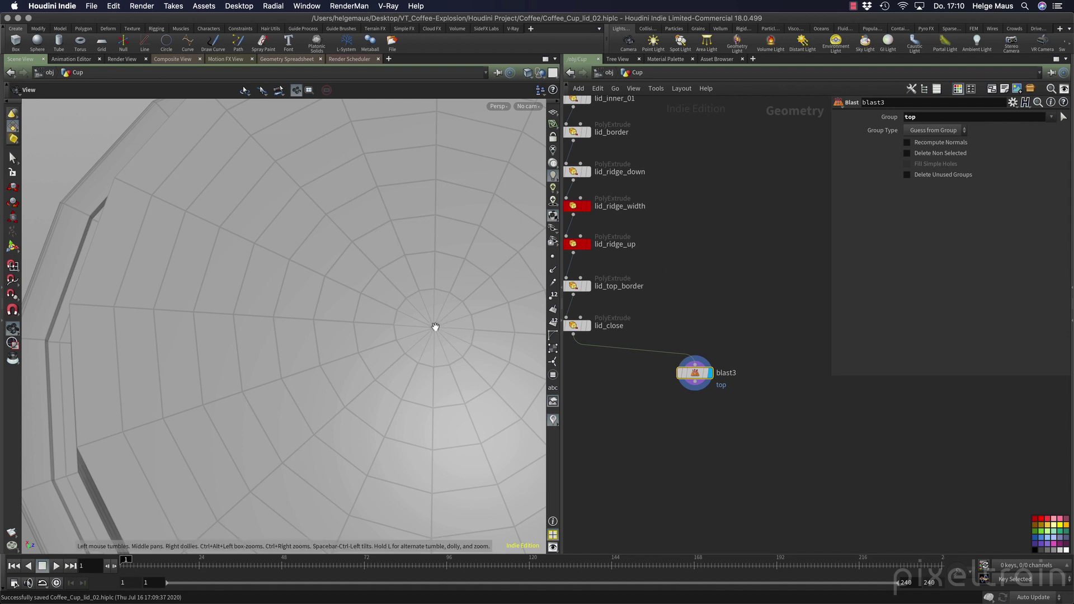
middle_drag(705, 316, 763, 324)
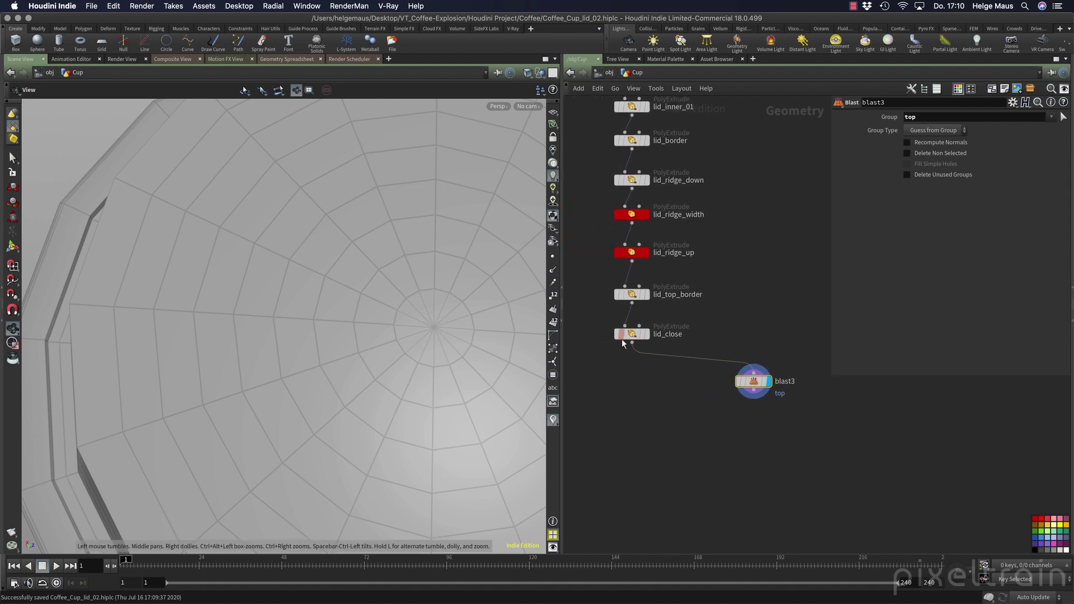
click(632, 335)
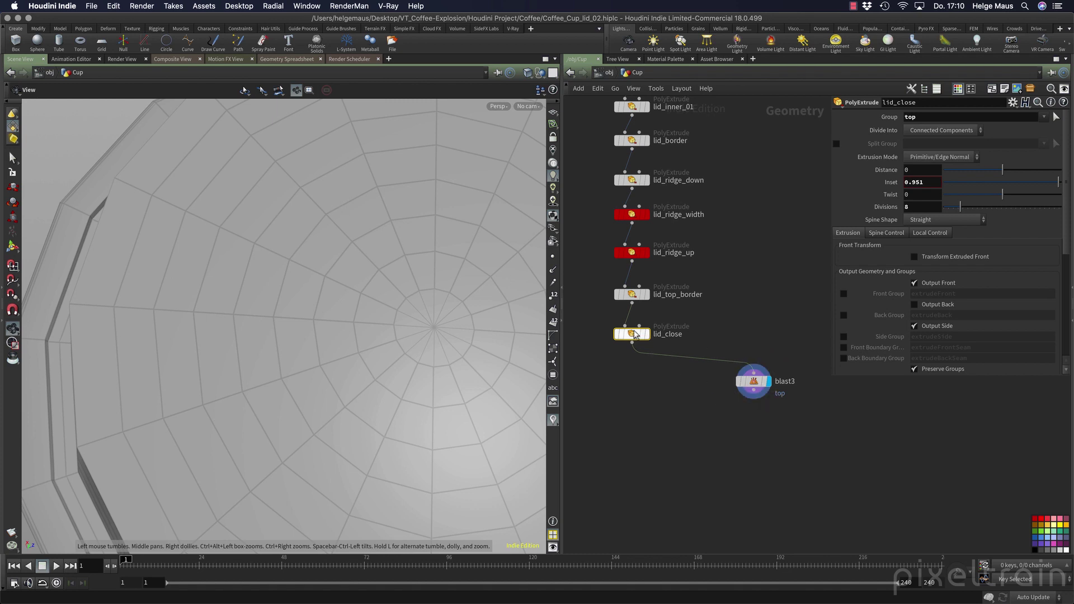
scroll(645, 393, down, 5)
scroll(646, 392, up, 4)
middle_drag(646, 392, 615, 364)
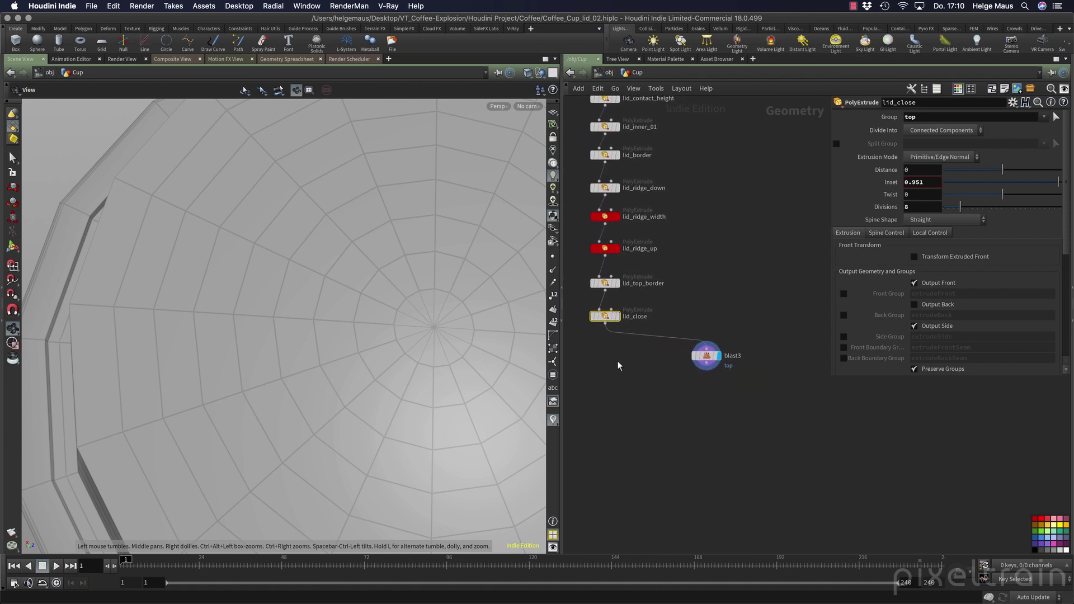
drag(330, 371, 318, 277)
middle_drag(317, 276, 348, 283)
key(super+s)
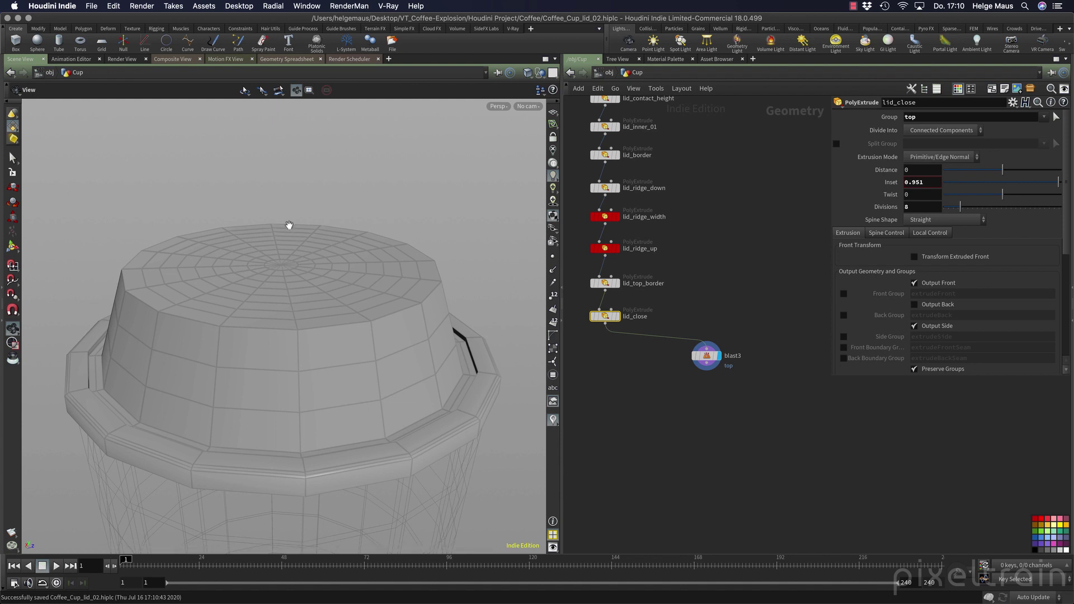
Select the faces around the centre of the lid's top and turn on primitive number display.
key(s)
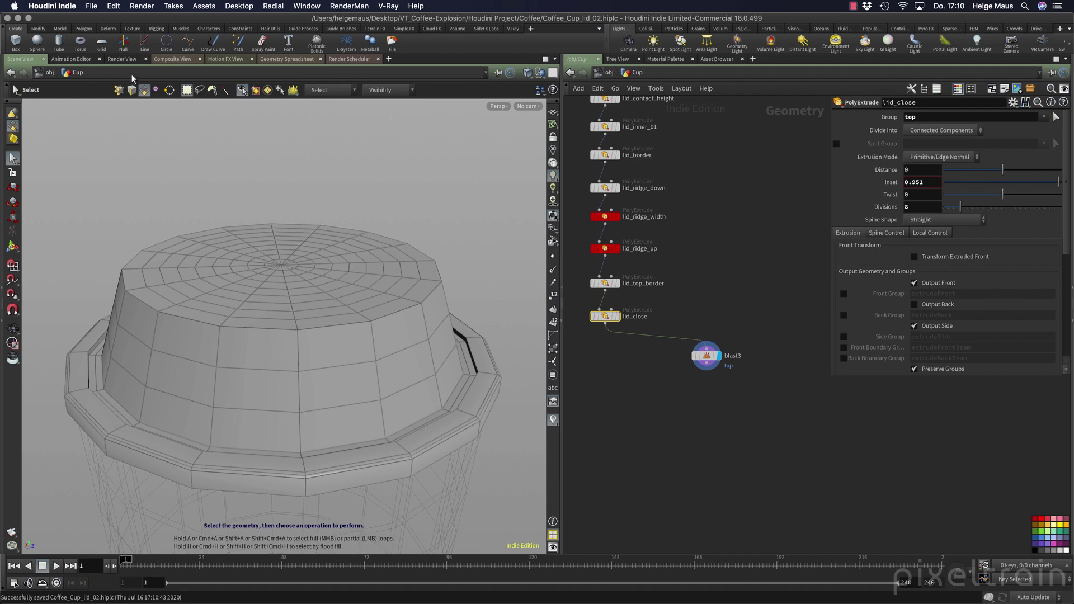
alt+drag(359, 168, 331, 232)
drag(228, 218, 321, 327)
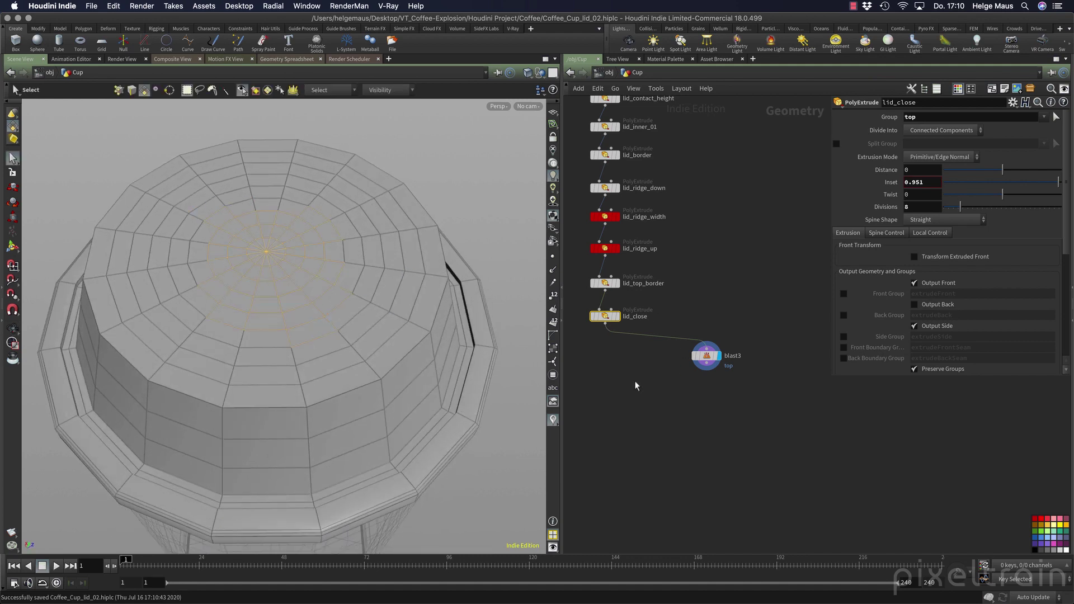
click(553, 322)
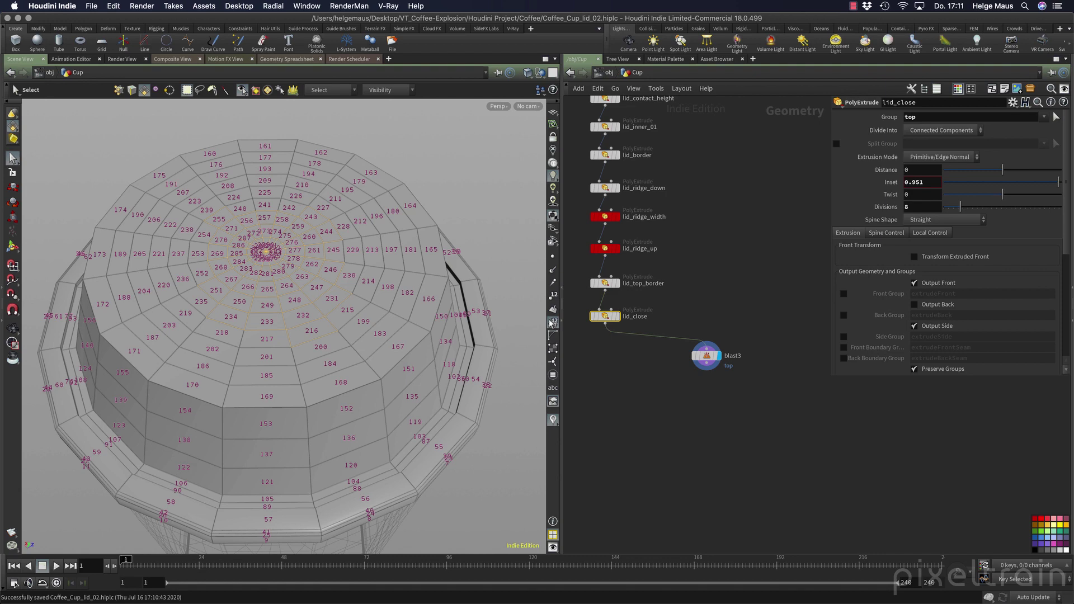
Delete the Blast node, connect a new Group Create node to lid_close and display it.
click(731, 357)
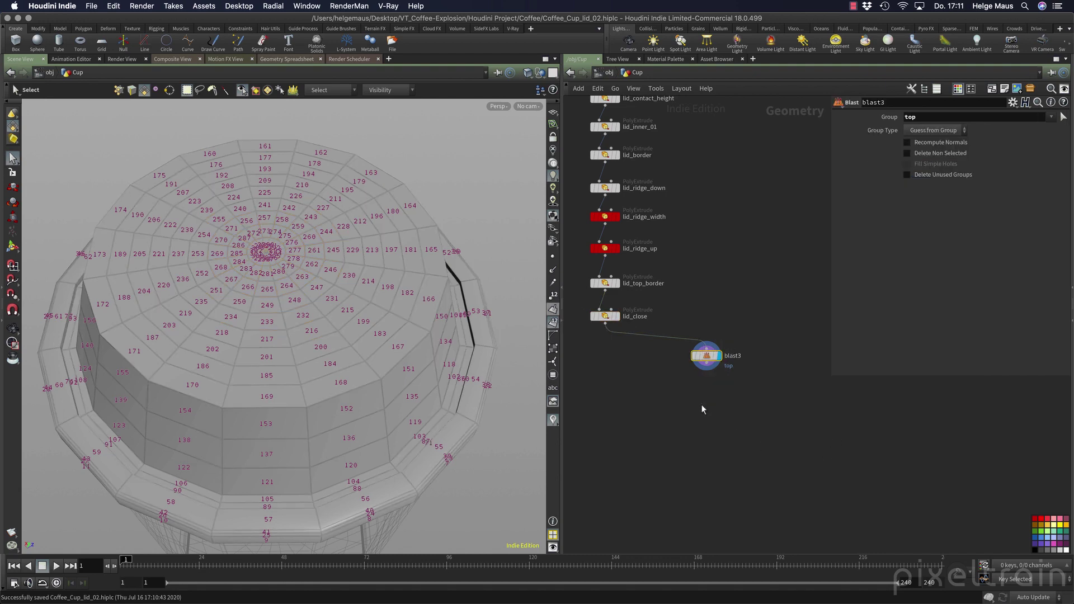
key(Delete)
key(Tab)
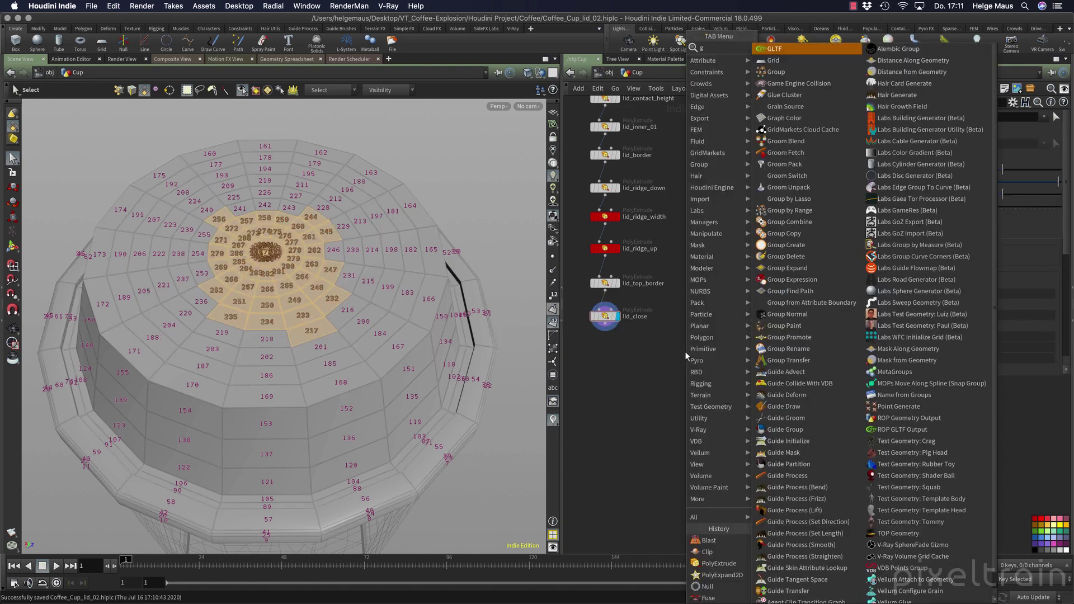
text(grou)
key(Return)
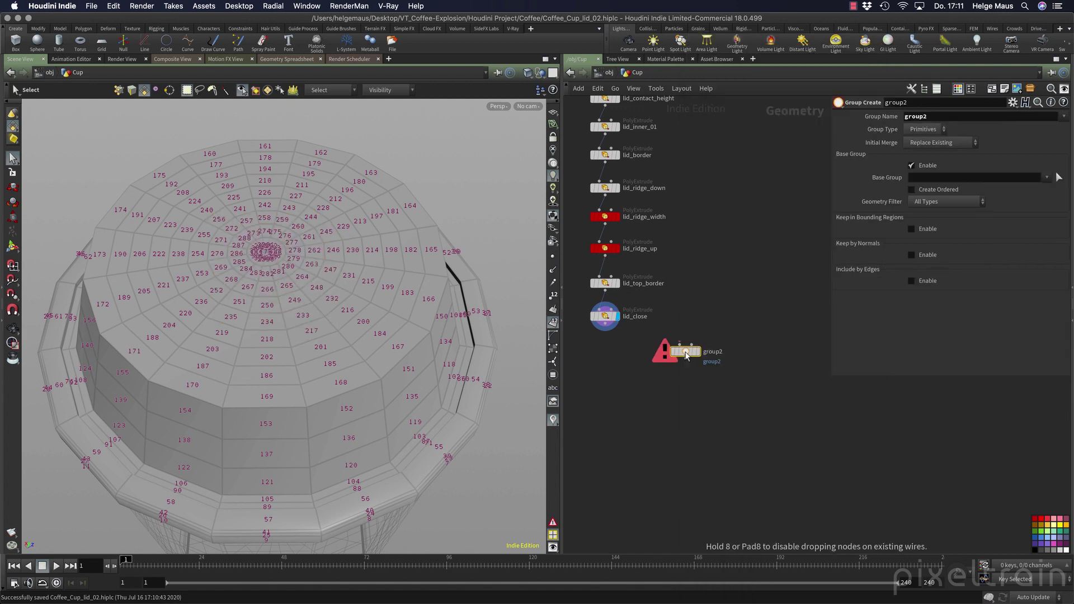
click(721, 380)
click(735, 380)
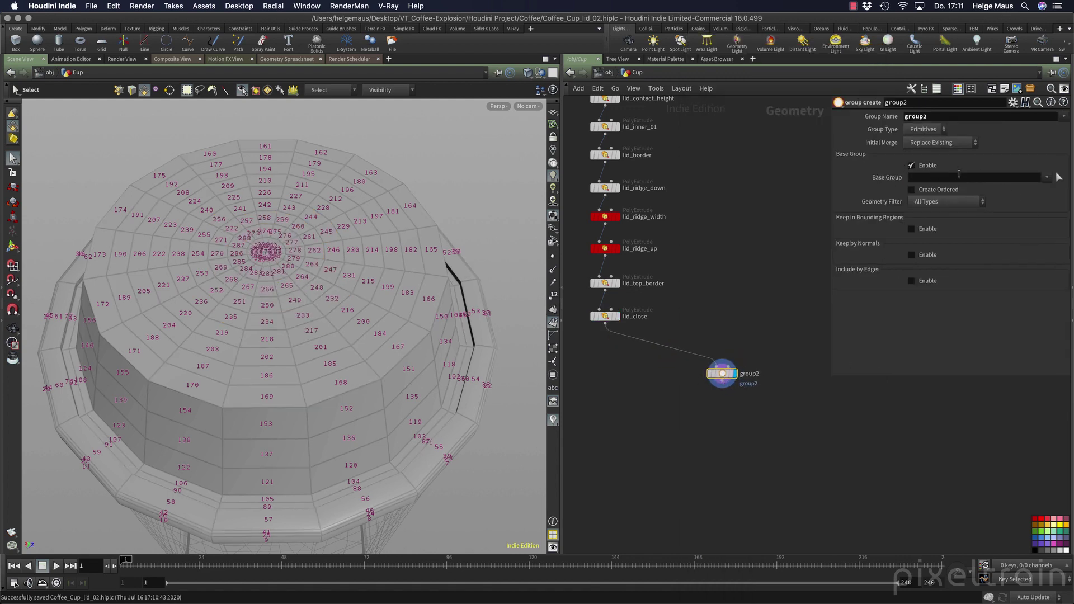
Turn off the group's Base Group filter and keep primitives by normals with direction 0, 1, 0 and a spread angle of 54.
click(922, 167)
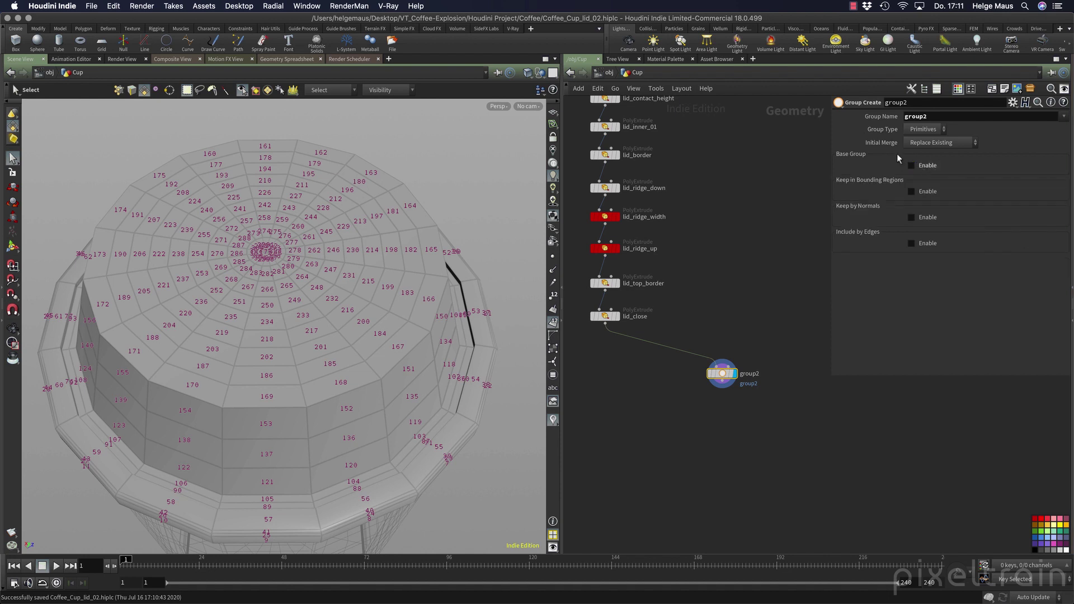
click(924, 217)
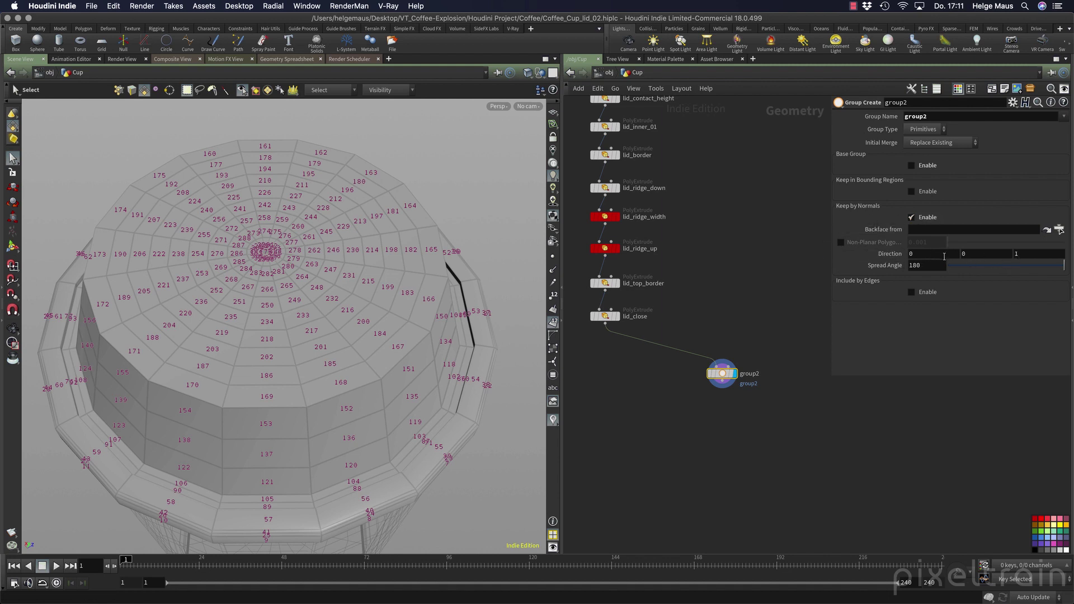
click(973, 258)
text(1)
key(Tab)
text(0)
key(Tab)
drag(1063, 266, 983, 265)
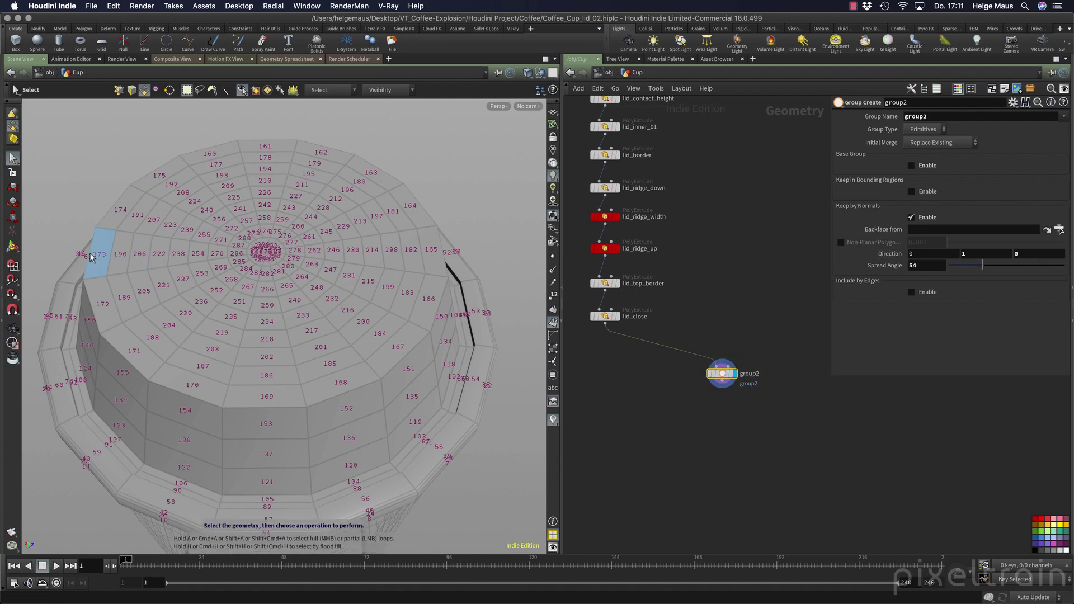
Highlight the grouped primitives in the viewport and inspect them on the whole cup and lid.
click(12, 247)
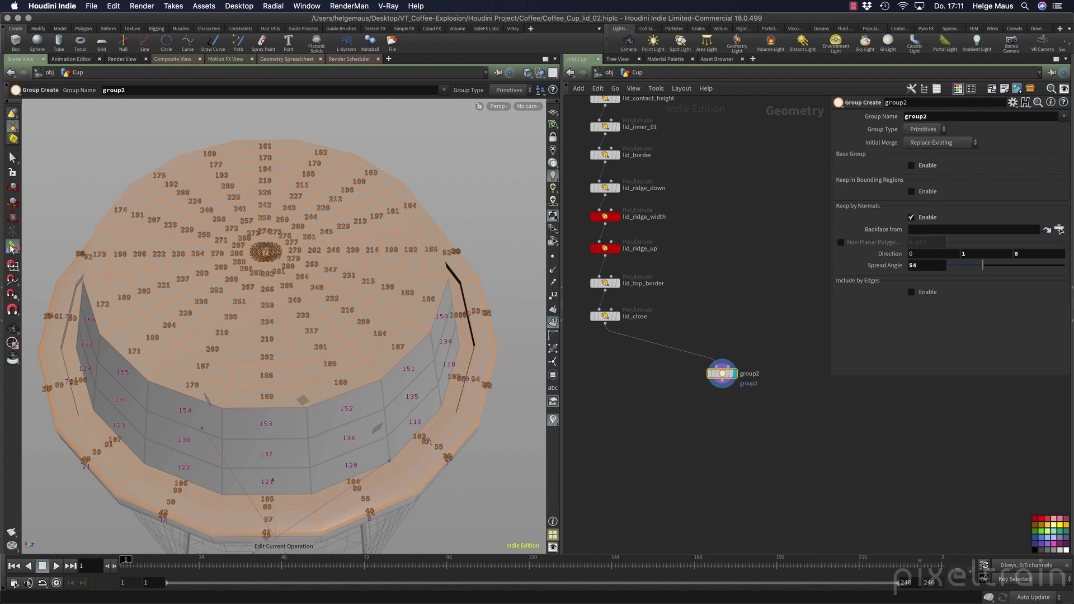
key(Escape)
scroll(410, 300, down, 10)
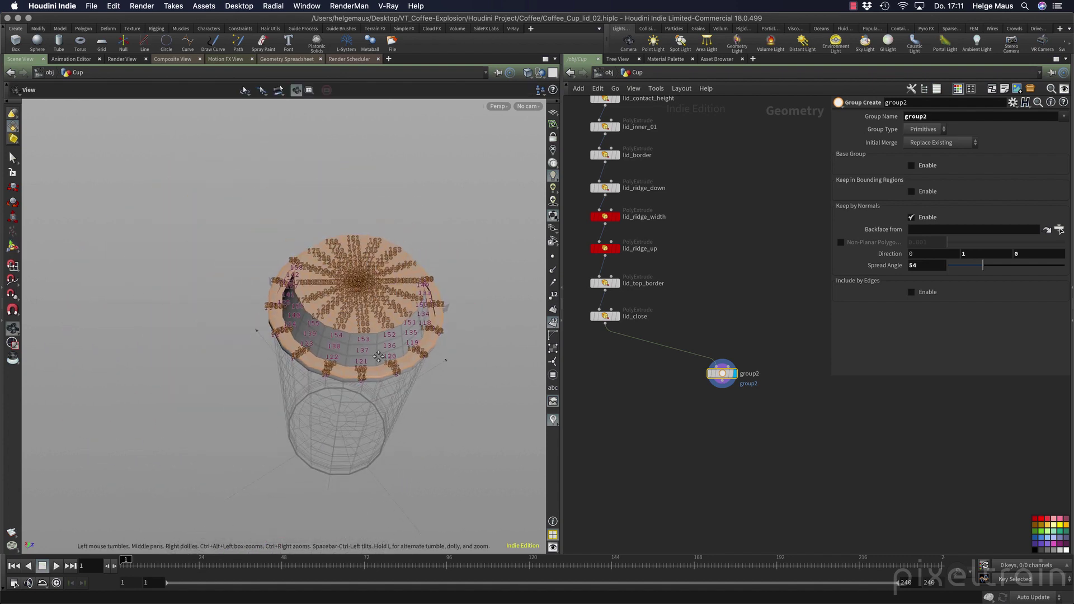
drag(290, 314, 307, 286)
key(Return)
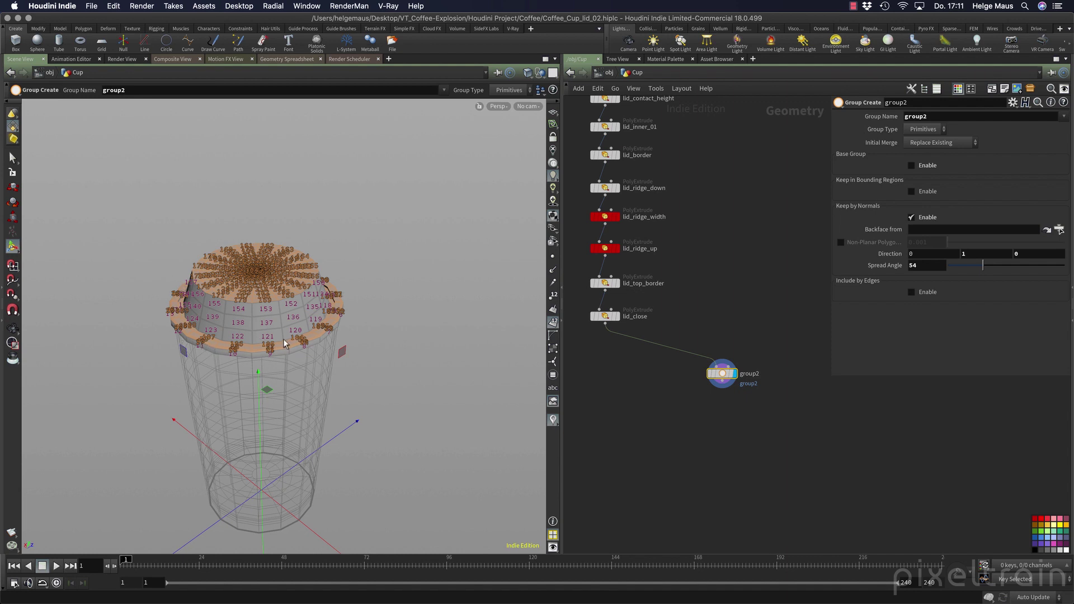
Replace the group's Keep by Normals filter with Include by Edges, using a minimum edge angle of 20 and a maximum of 34.8.
click(929, 221)
click(925, 242)
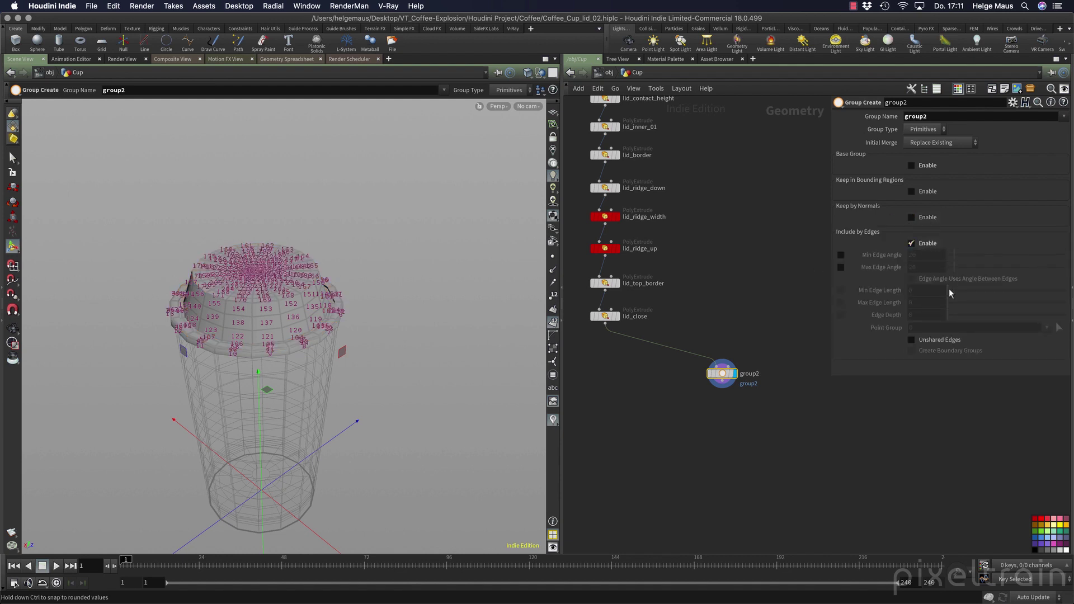
click(840, 255)
click(841, 268)
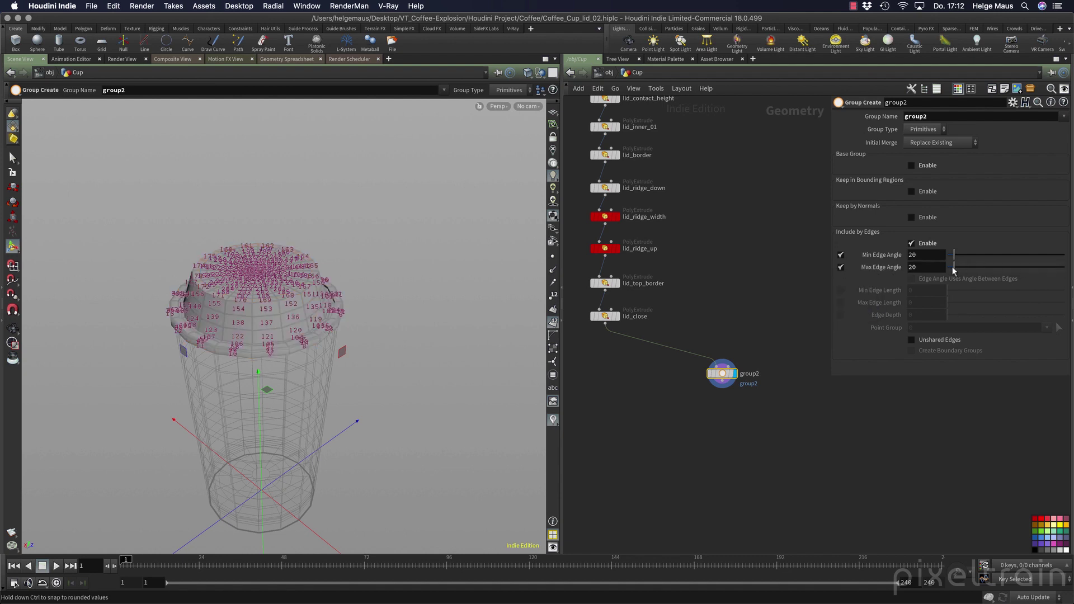
drag(955, 268, 960, 271)
Change the group type to Edges and lower the minimum edge angle to 0.
click(925, 129)
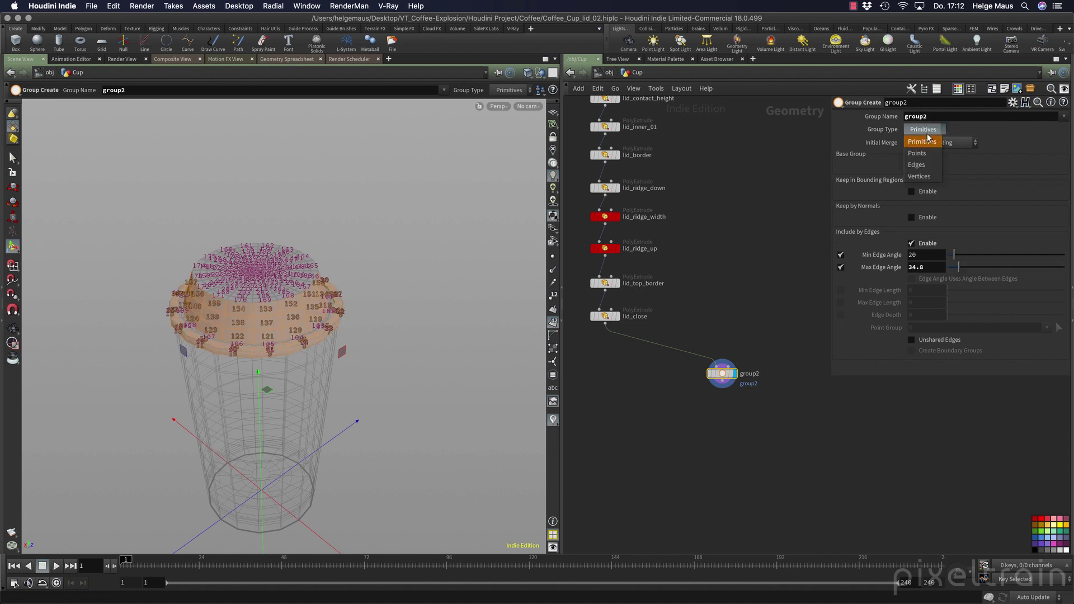
click(926, 165)
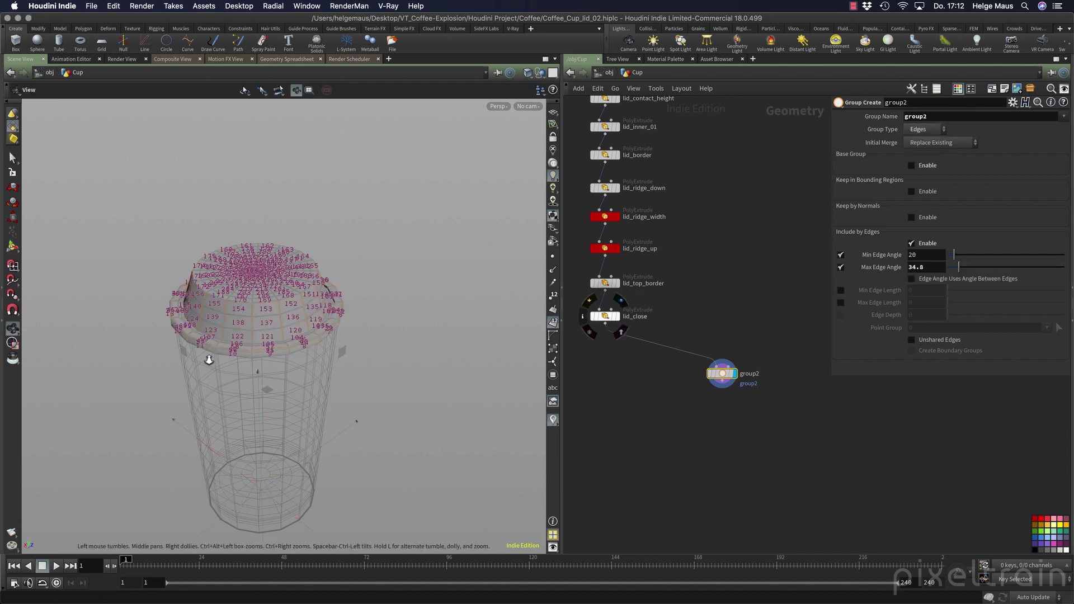
alt+right_drag(209, 360, 401, 340)
alt+drag(401, 341, 358, 402)
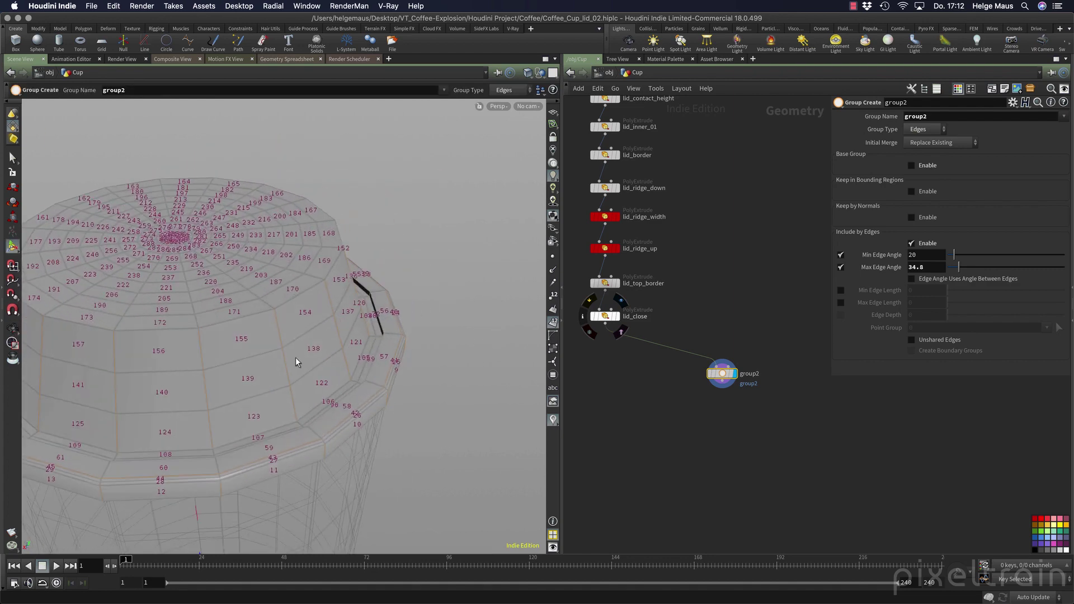
mouse_move(955, 256)
mouse_down()
mouse_move(983, 257)
mouse_move(947, 258)
mouse_up()
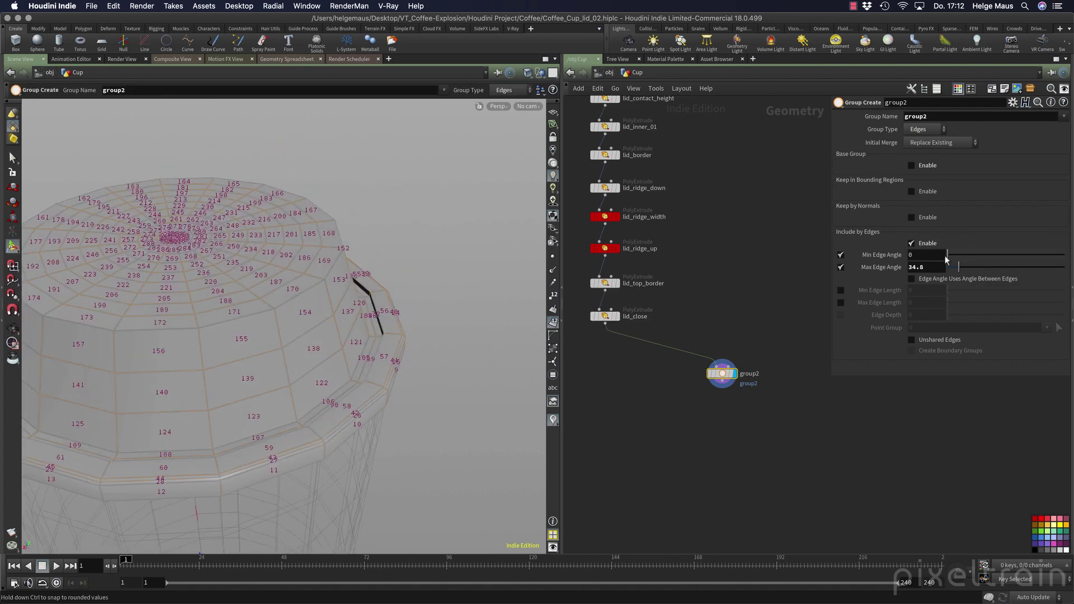
Hide the primitive numbers and replace the group's Include by Edges filter with Keep in Bounding Regions.
click(922, 246)
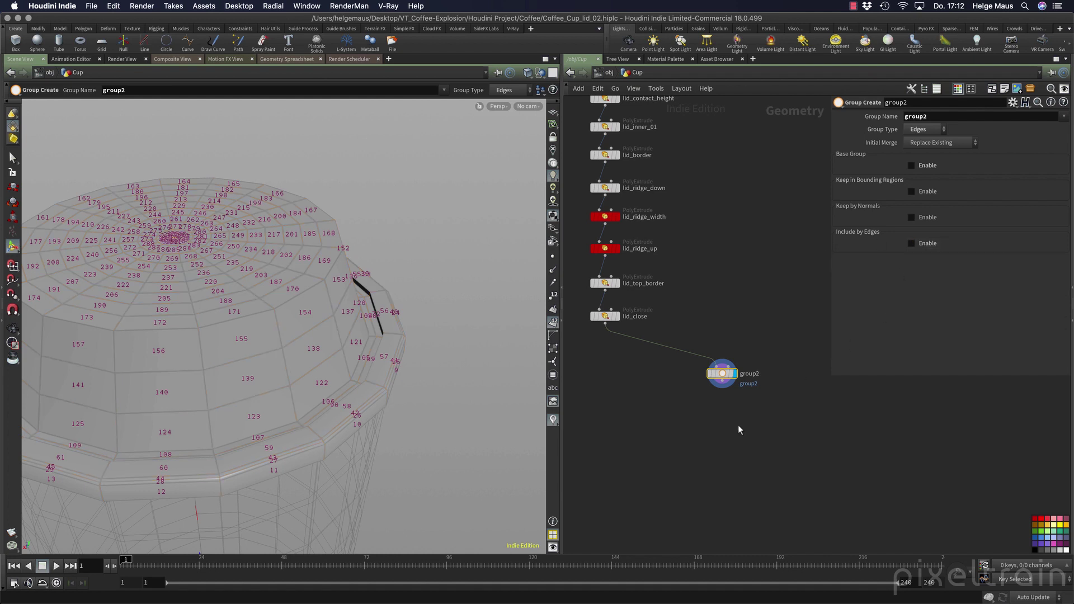
click(553, 323)
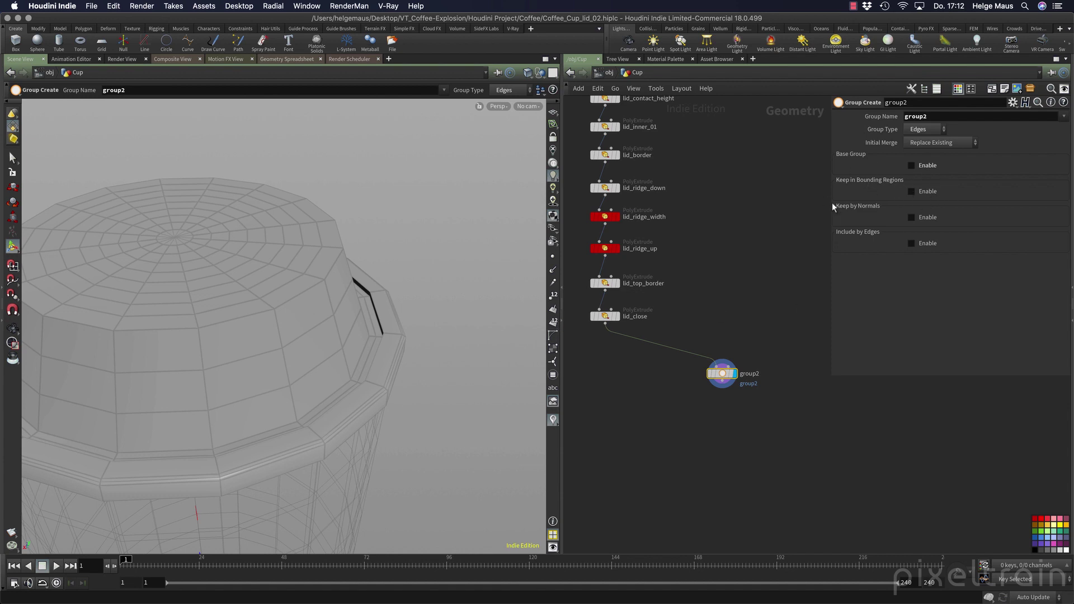
click(928, 192)
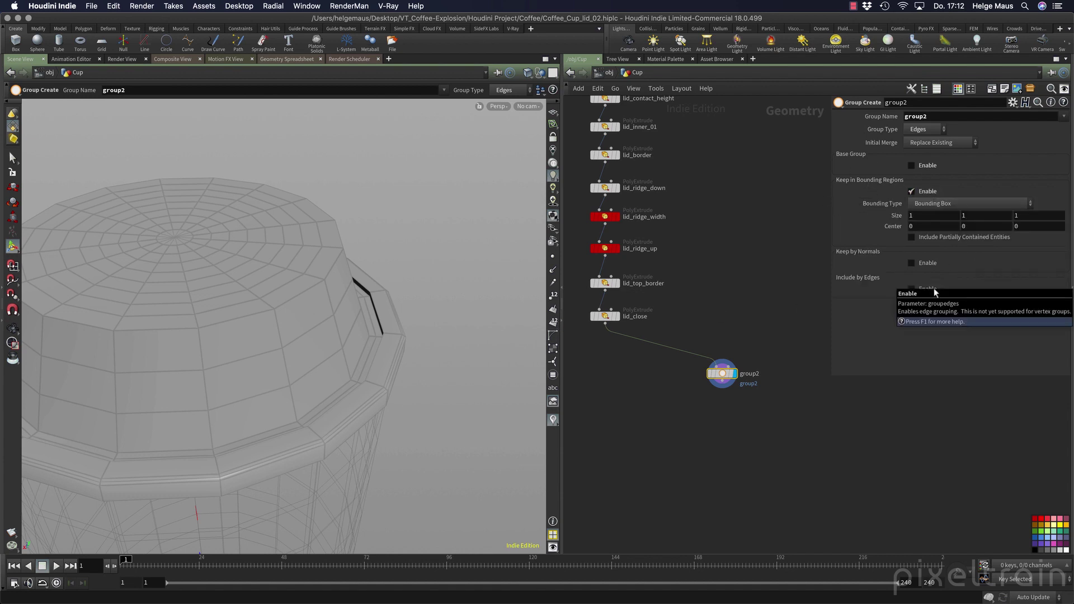
click(1015, 205)
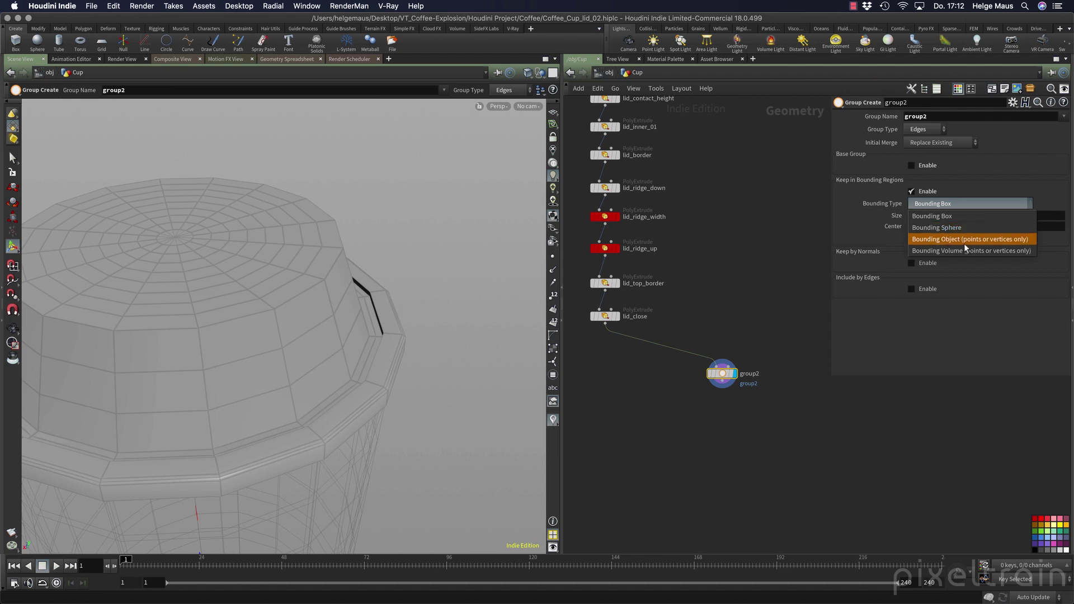
click(739, 369)
mouse_move(733, 372)
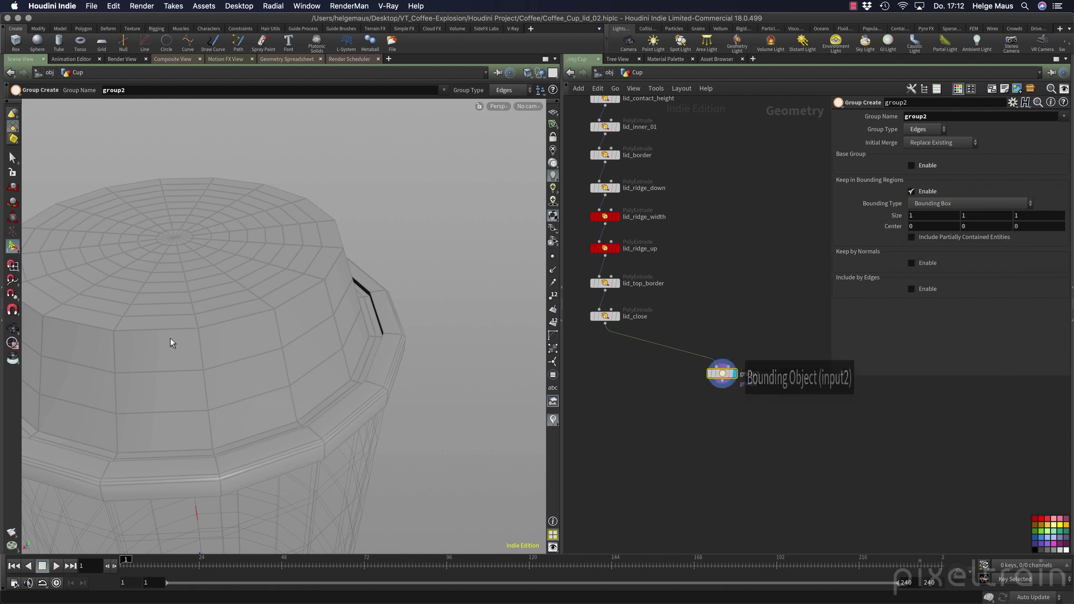
Set the group's bounding type to Bounding Sphere.
right_drag(359, 328, 341, 357)
middle_drag(341, 369, 325, 320)
alt+drag(325, 319, 240, 263)
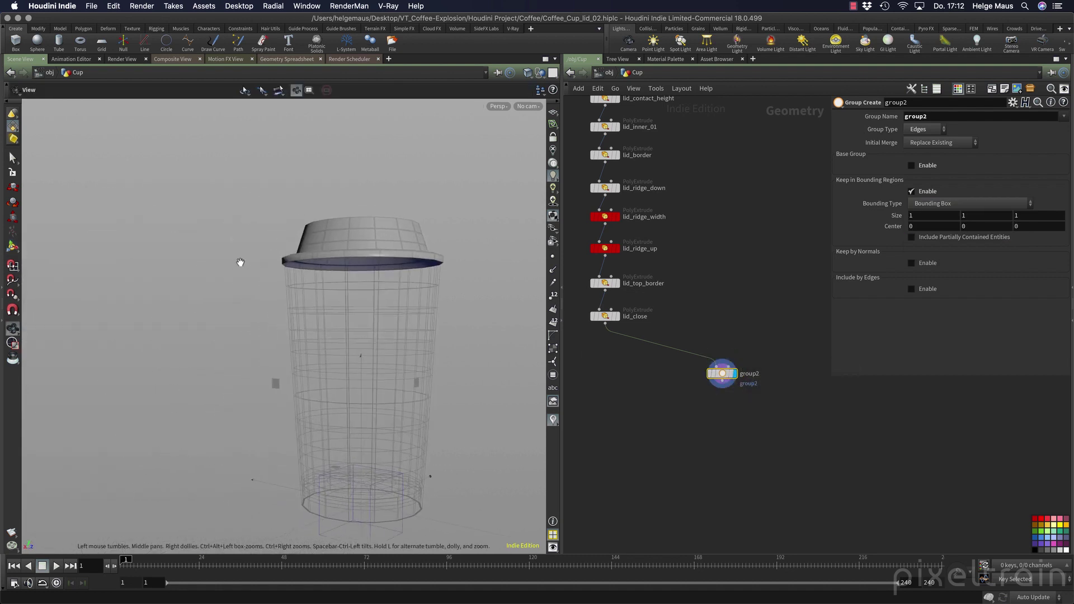
alt+middle_drag(338, 343, 264, 232)
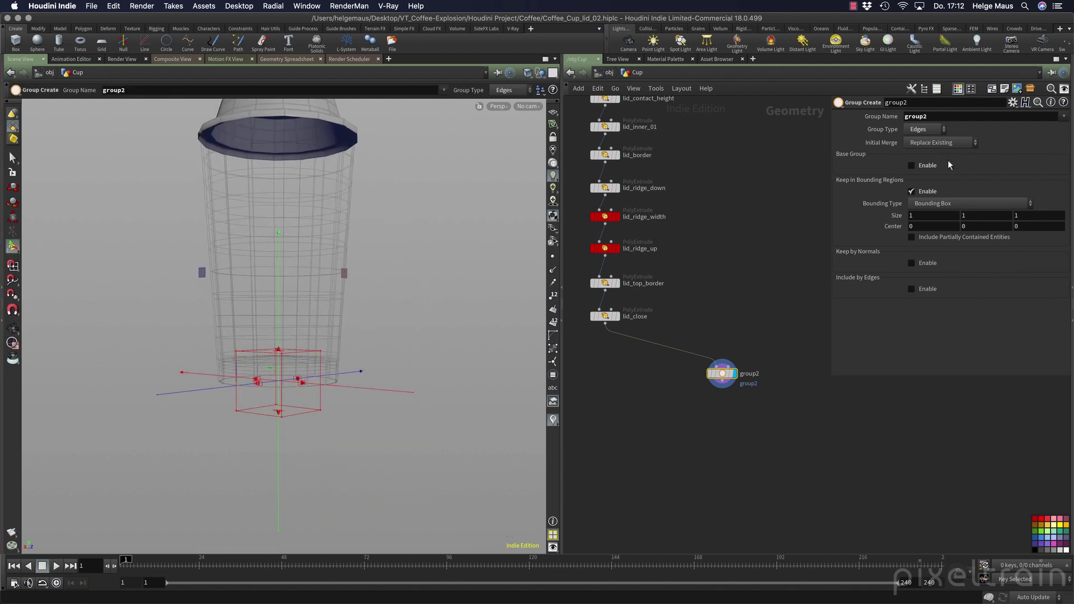
click(941, 205)
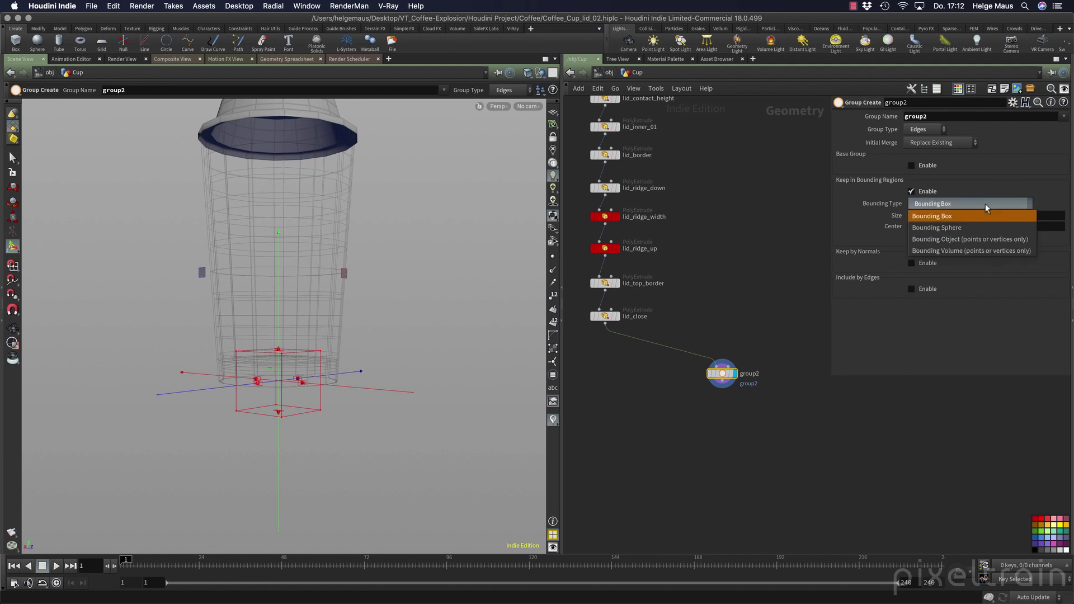
click(955, 229)
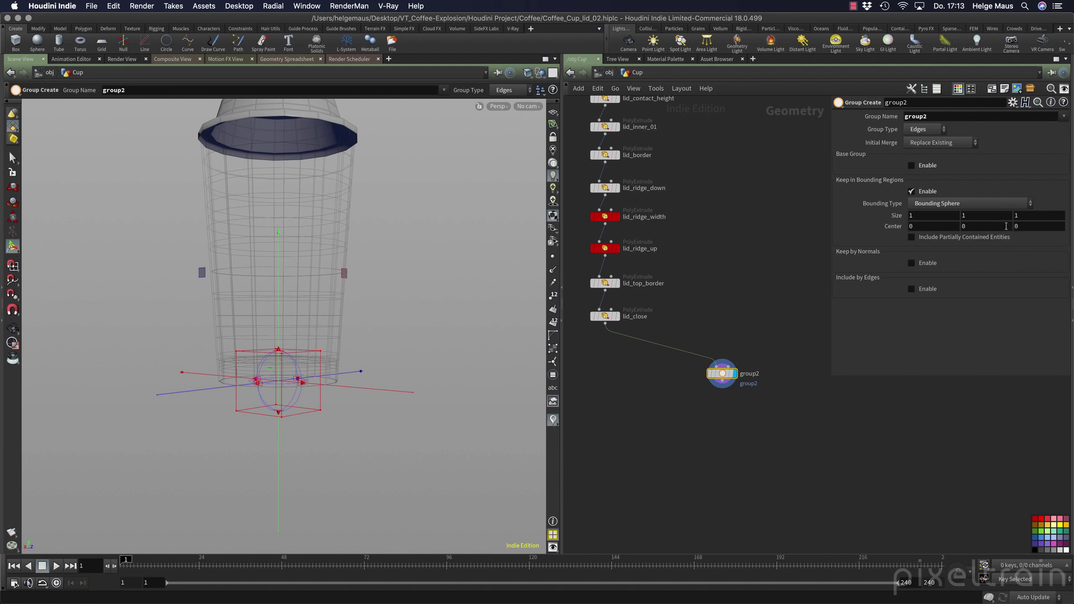
key(Escape)
drag(417, 311, 375, 373)
key(Return)
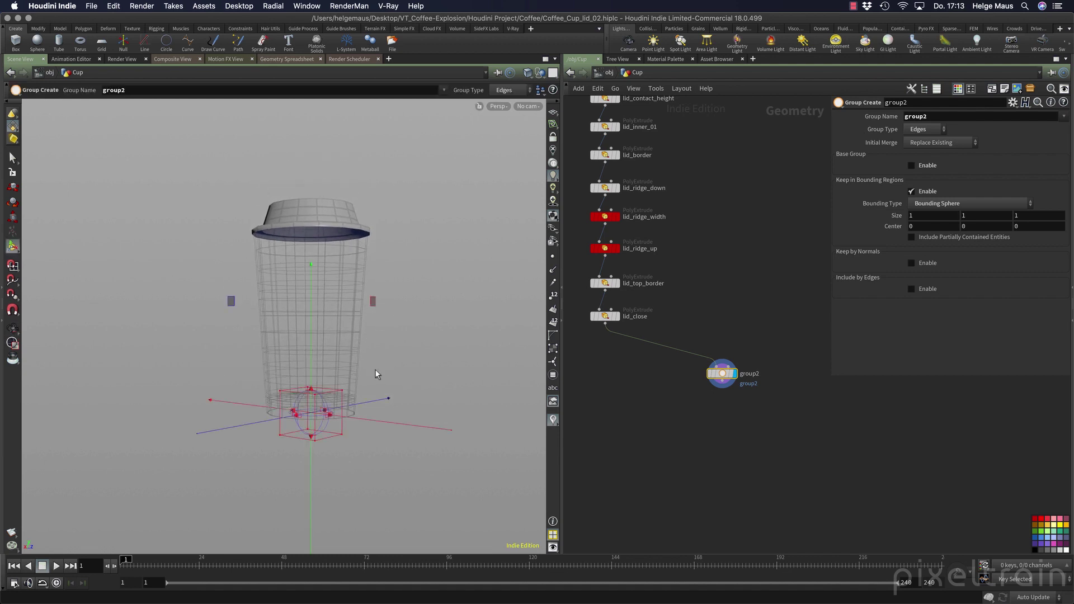
alt+drag(331, 196, 307, 177)
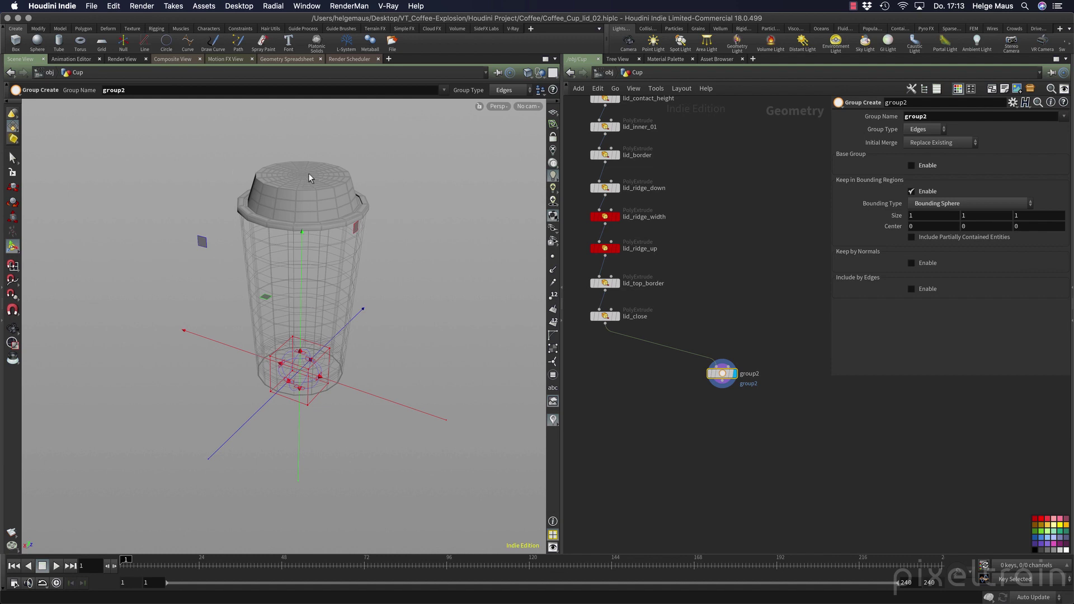
Open the sphere's Center Y in an enlarged expression editor, start a bbox( expression and look up the function's help.
click(982, 226)
key(alt+e)
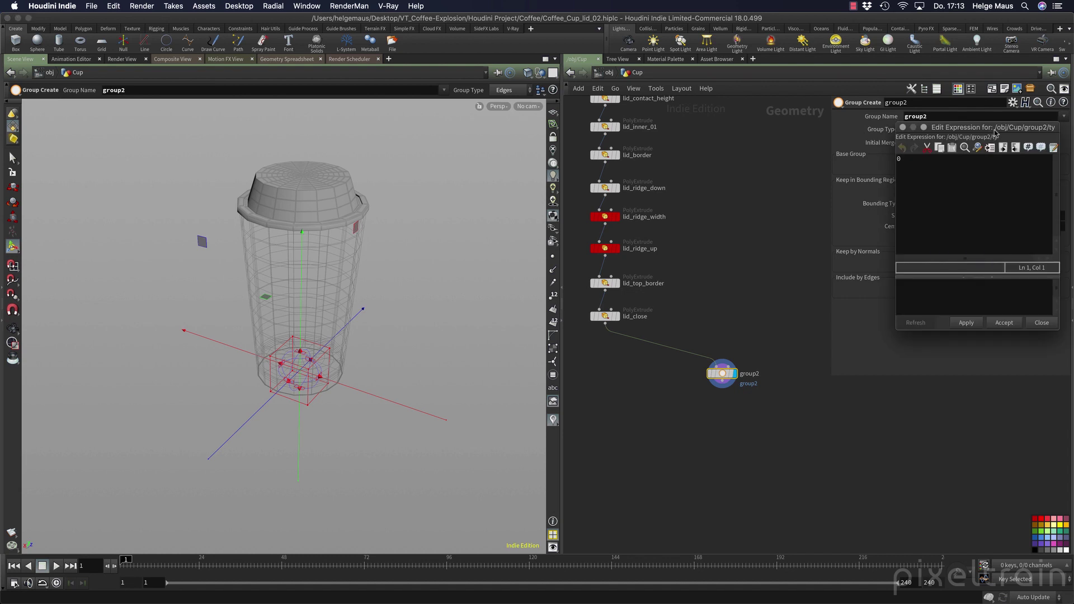
drag(990, 130, 441, 76)
drag(512, 280, 694, 307)
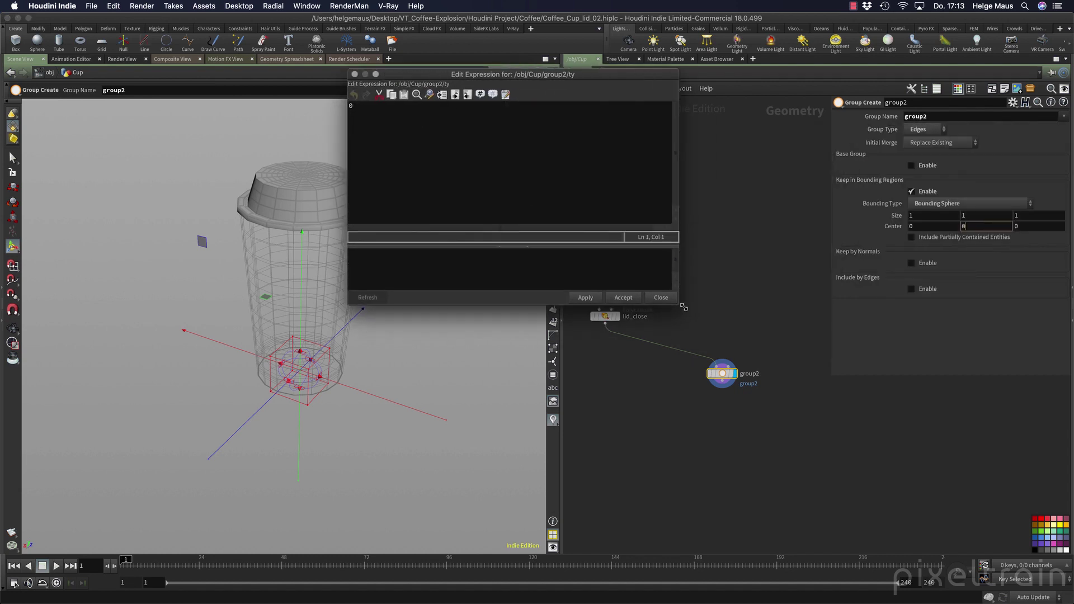
click(417, 140)
text(bbox)
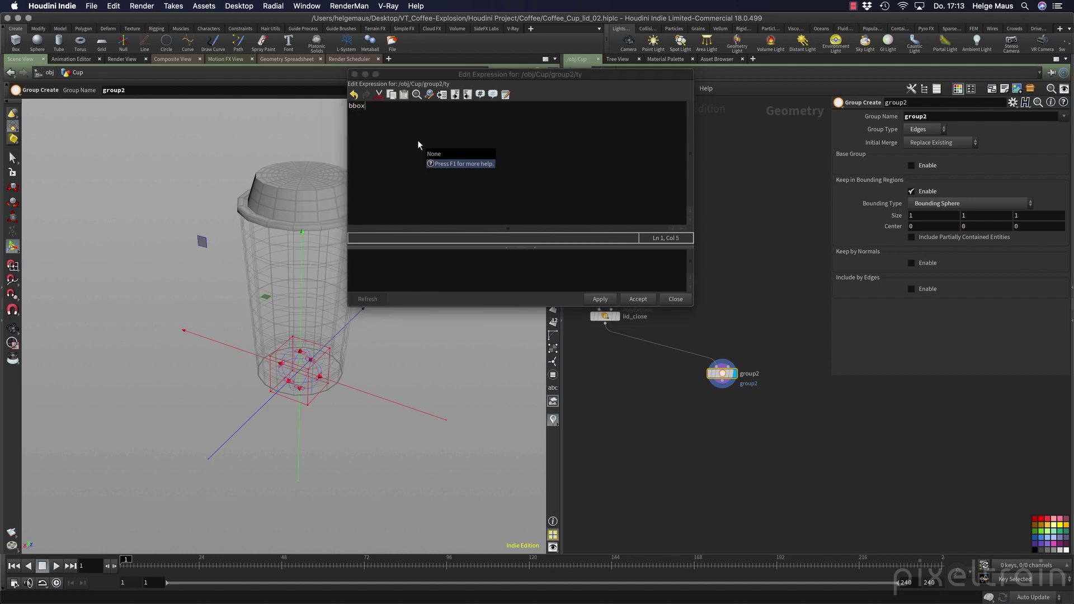
text(()
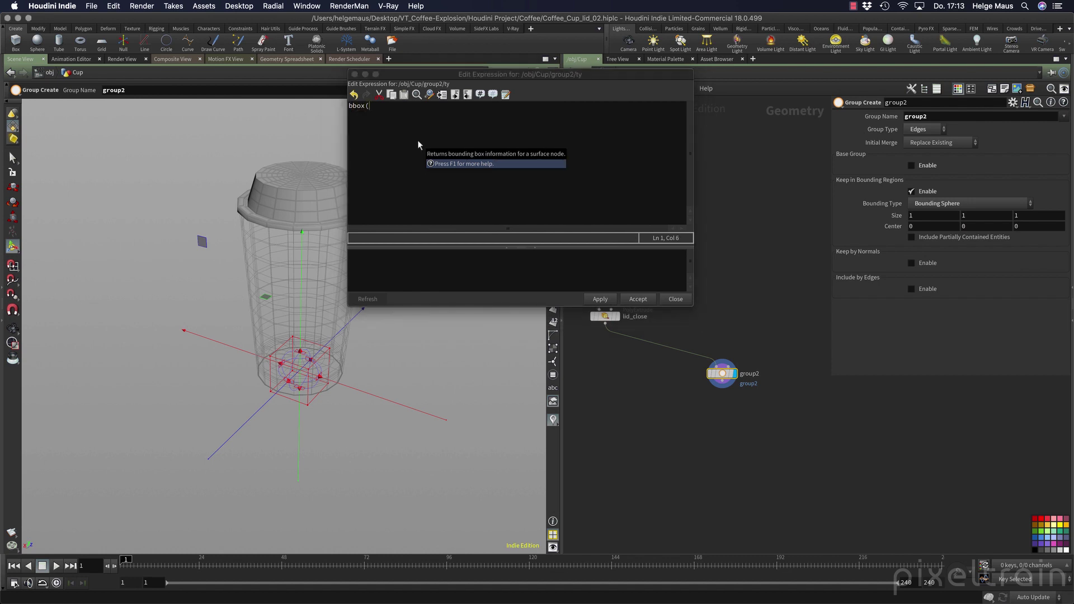
key(F1)
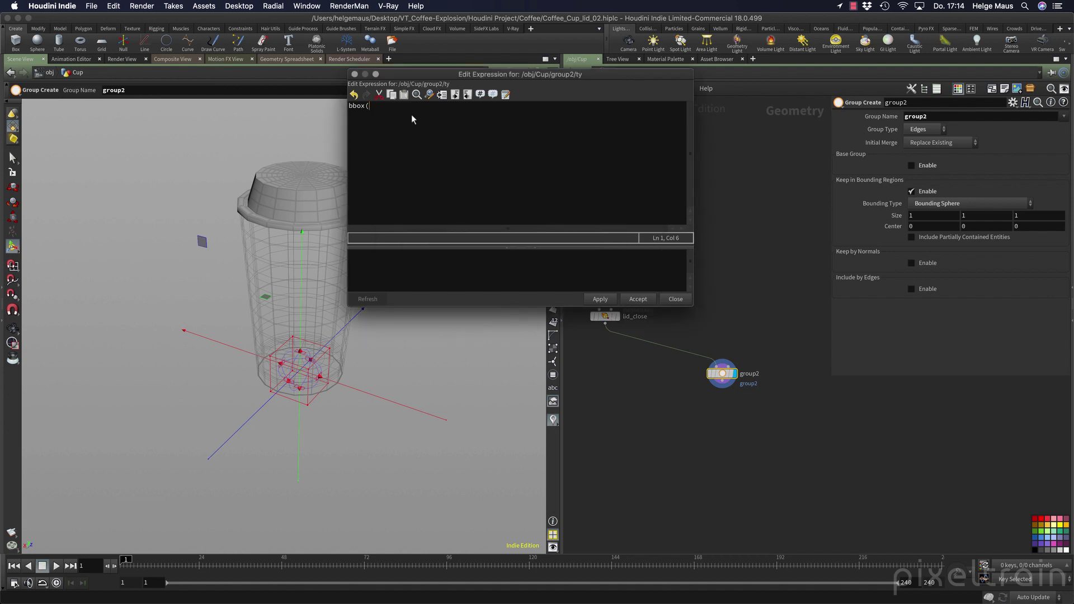
Complete the Center Y expression as bbox(0, D_YMAX), apply it and close the editor.
text(0,)
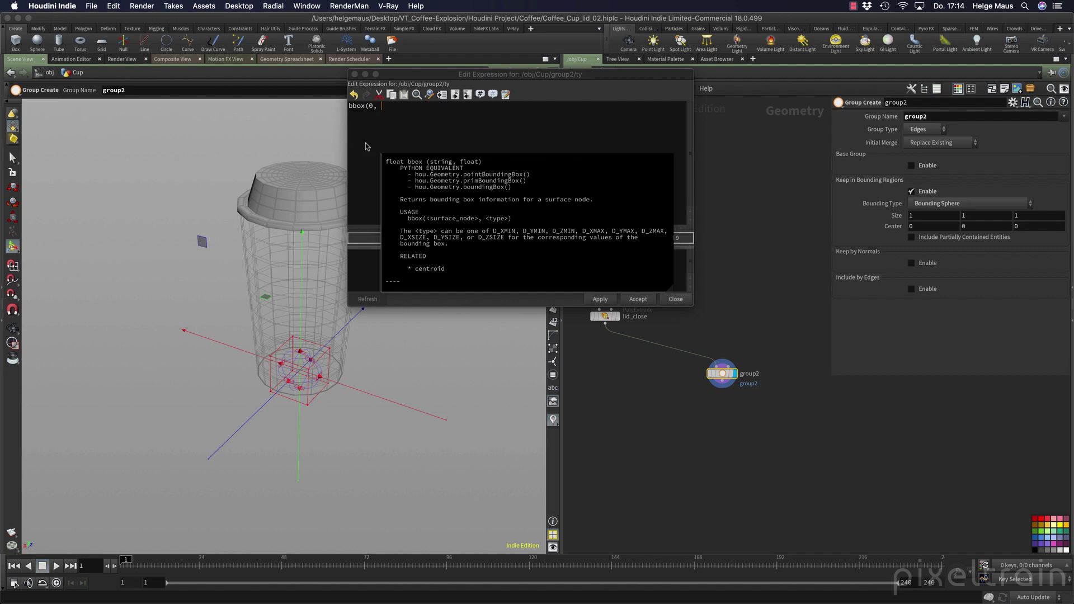
text(D)
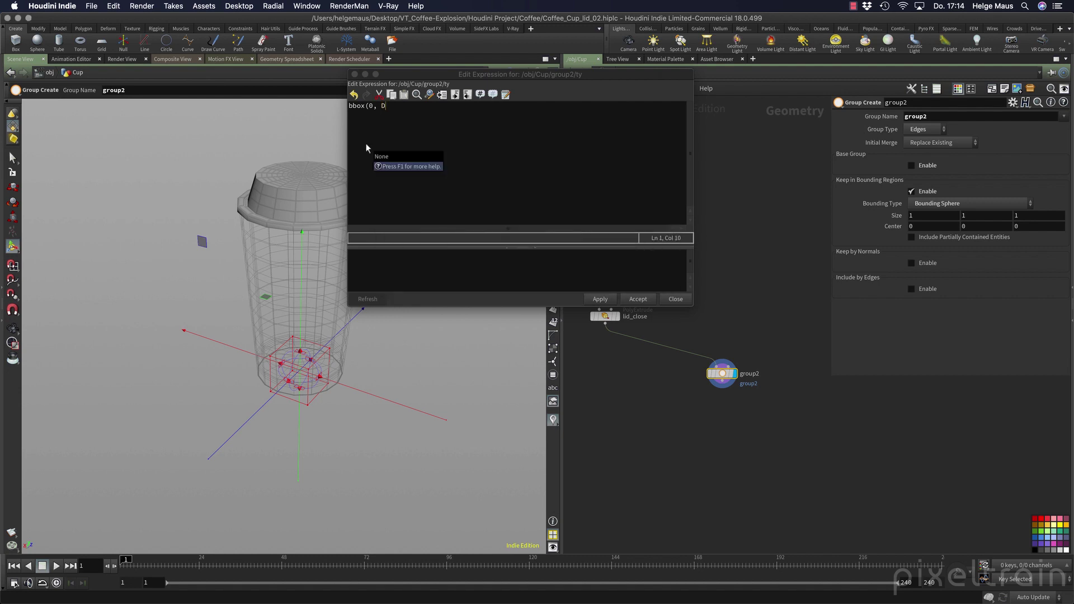
text(_YMAX))
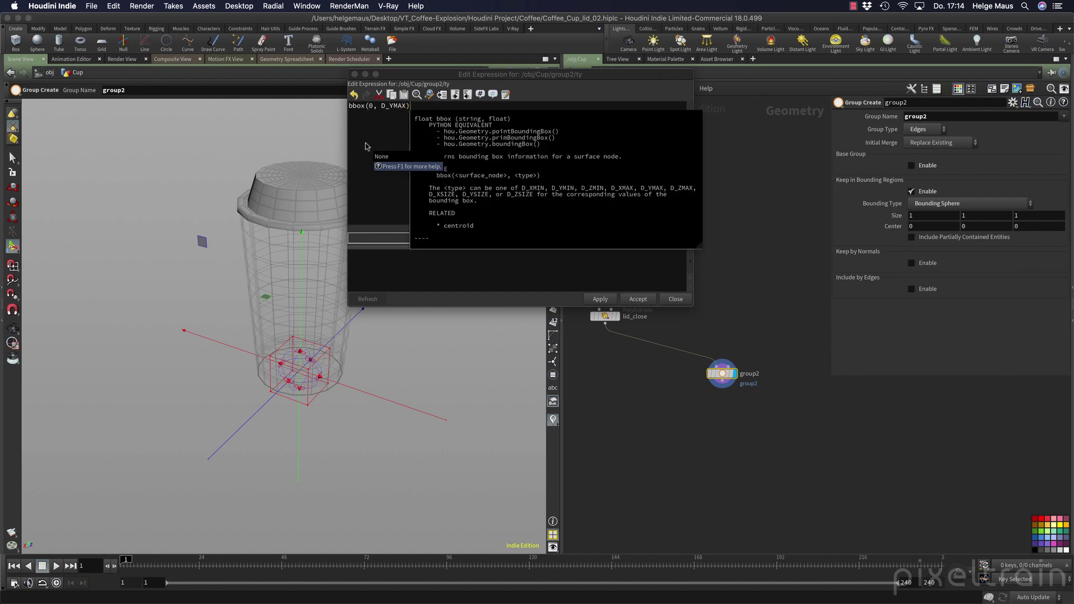
click(600, 299)
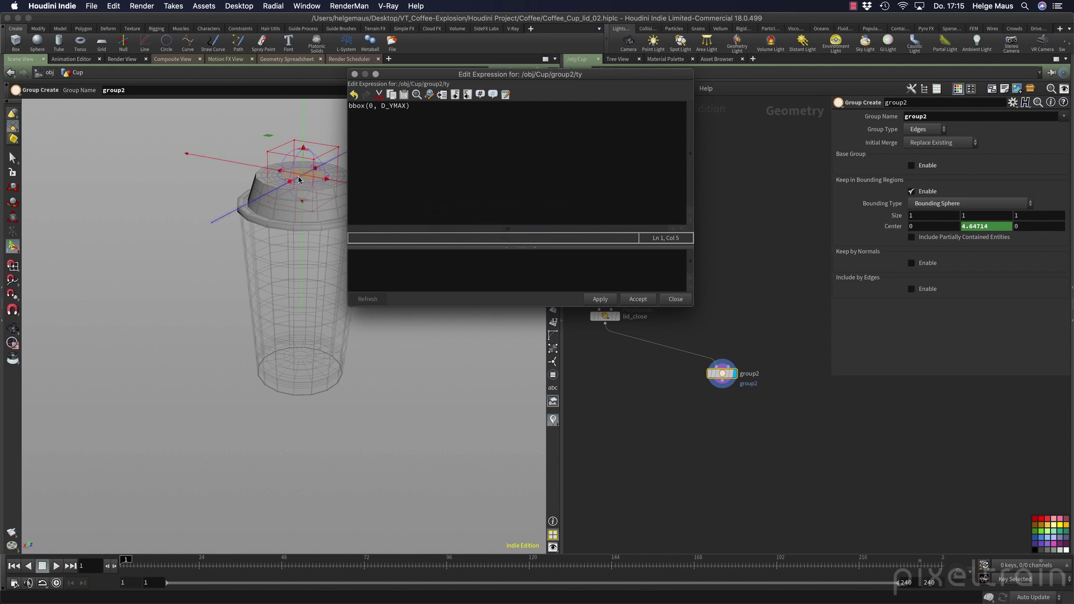
click(675, 299)
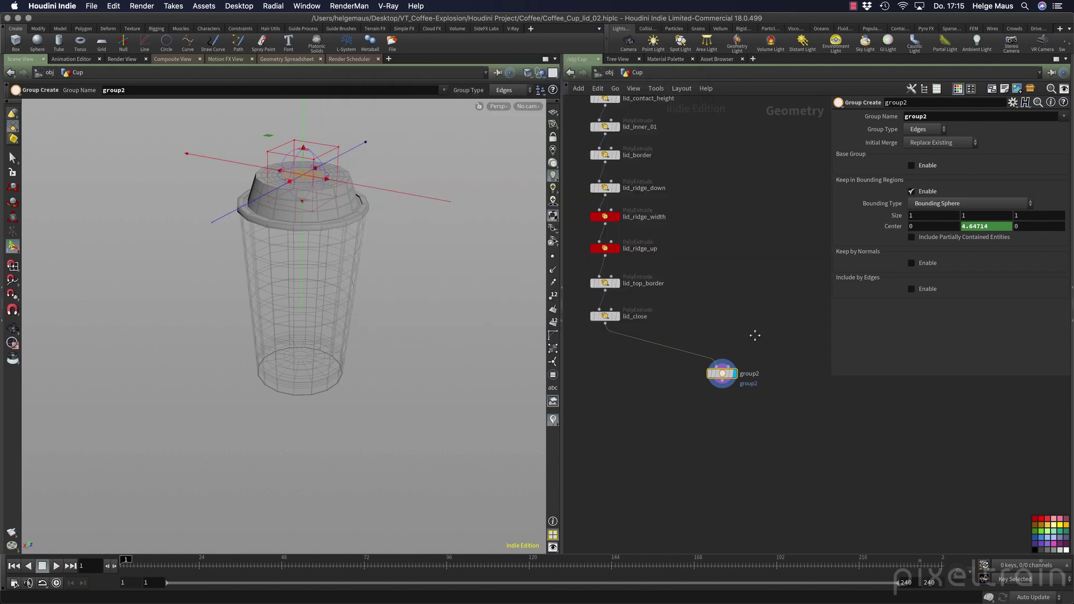
Move the group2 node closer to the lid chain and check the geometry info of lid_close.
drag(722, 370, 679, 384)
middle_drag(708, 336, 693, 338)
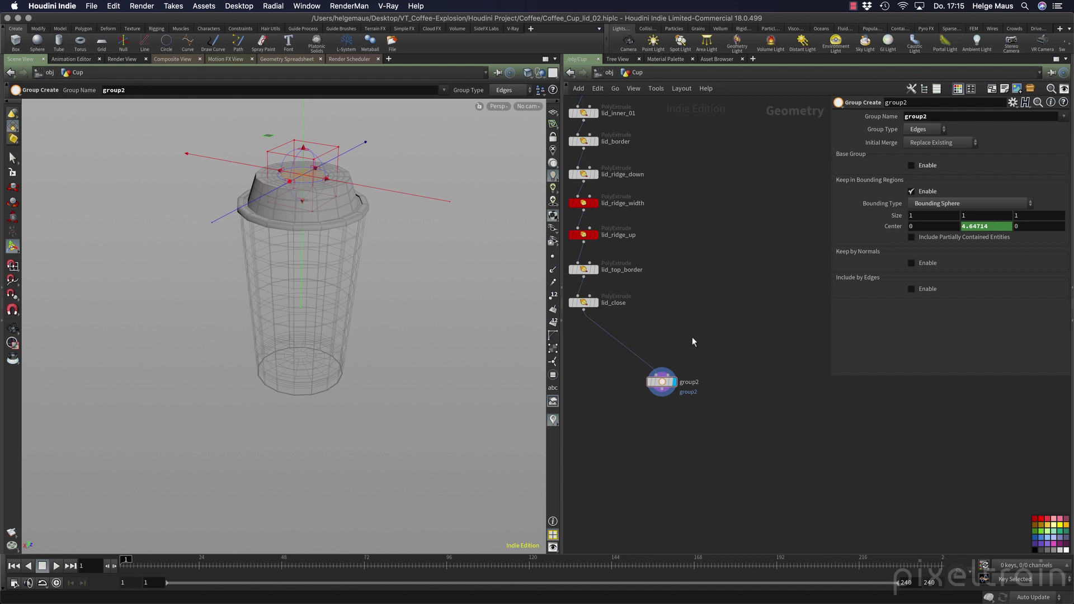
middle_click(584, 304)
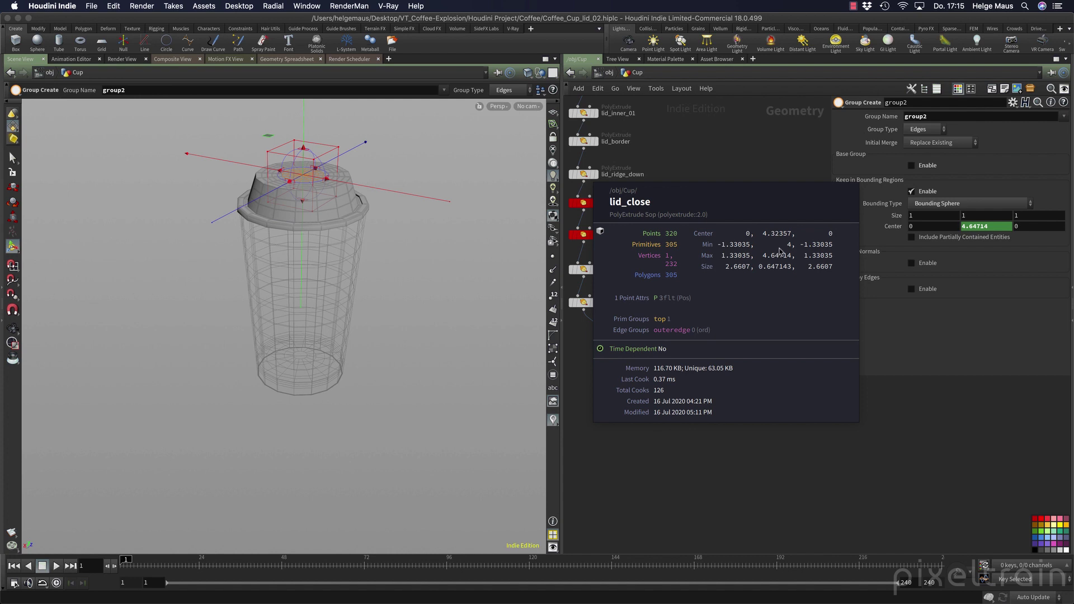
click(770, 482)
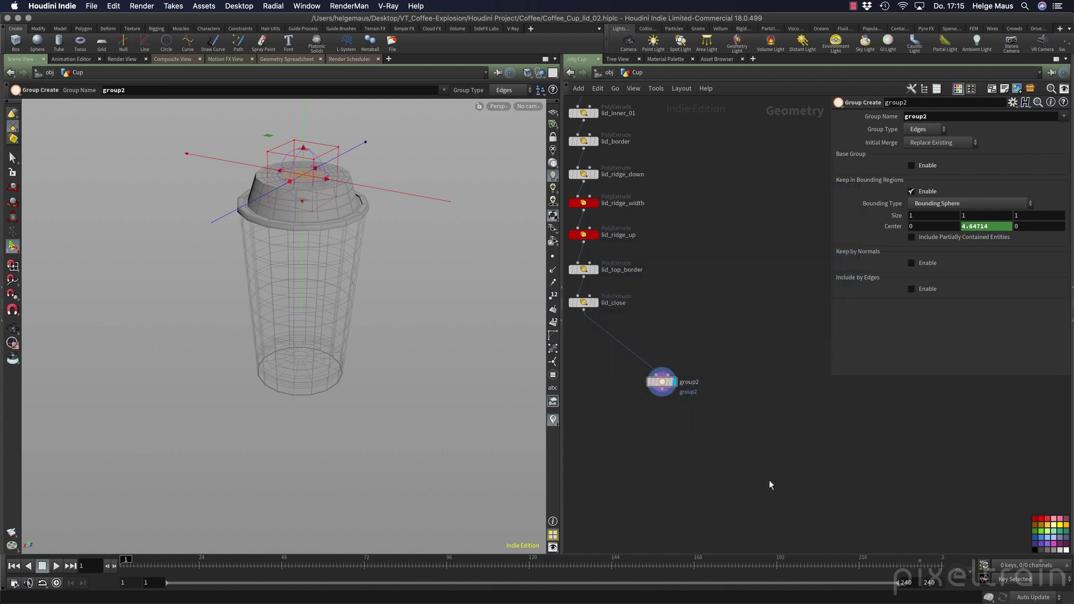
Add a Bound node, connect it to lid_close and display it.
scroll(770, 470, up, 2)
key(Tab)
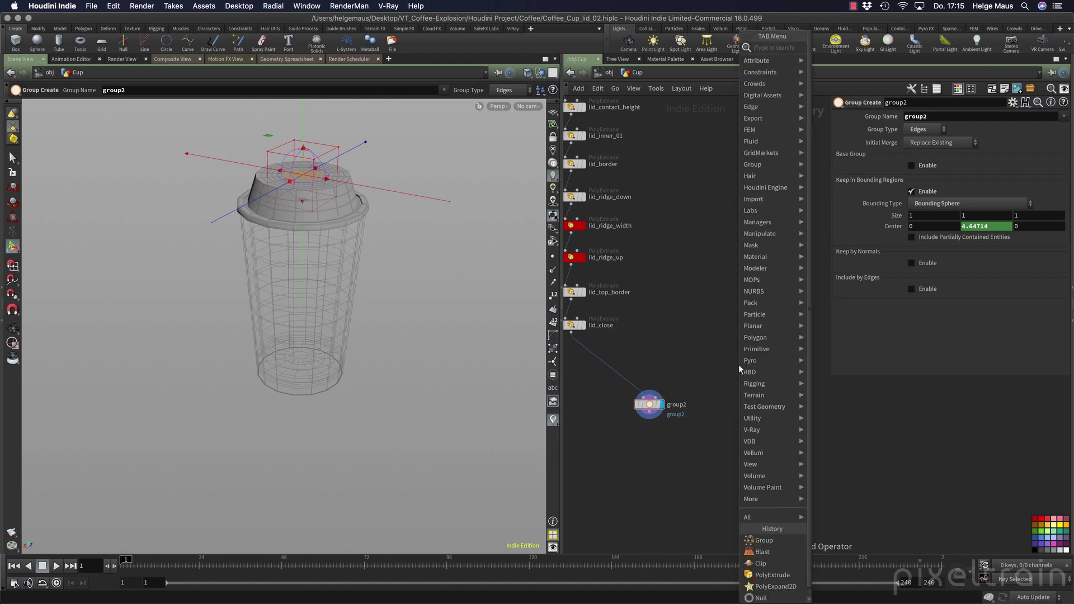
key(Escape)
click(739, 366)
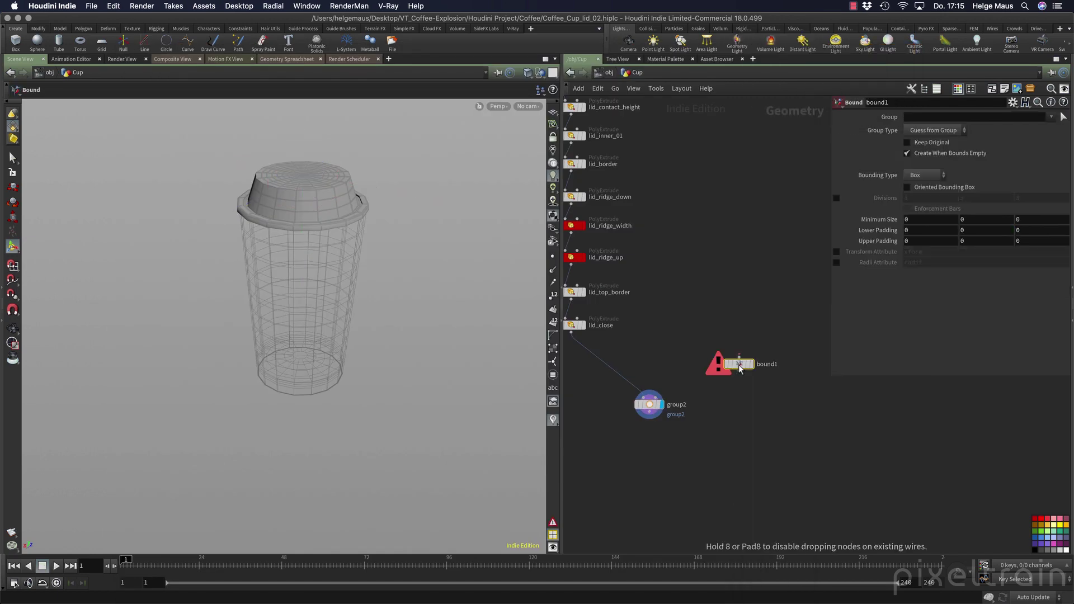
drag(739, 365, 585, 335)
click(756, 371)
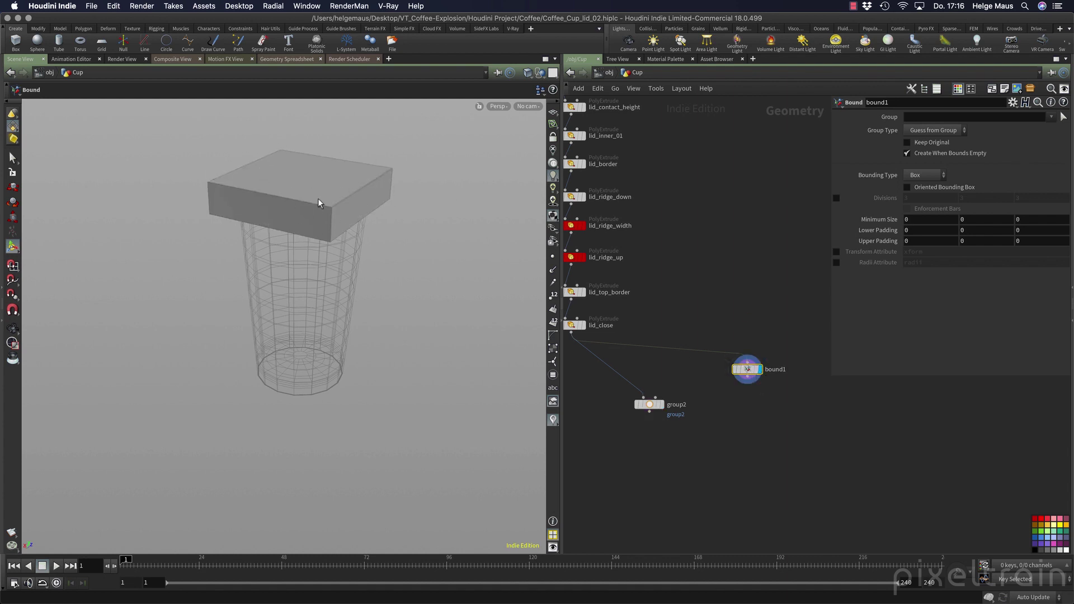
Switch the viewport to wireframe and examine the bounding box around the lid from the side.
key(shift+w)
alt+drag(339, 245, 382, 227)
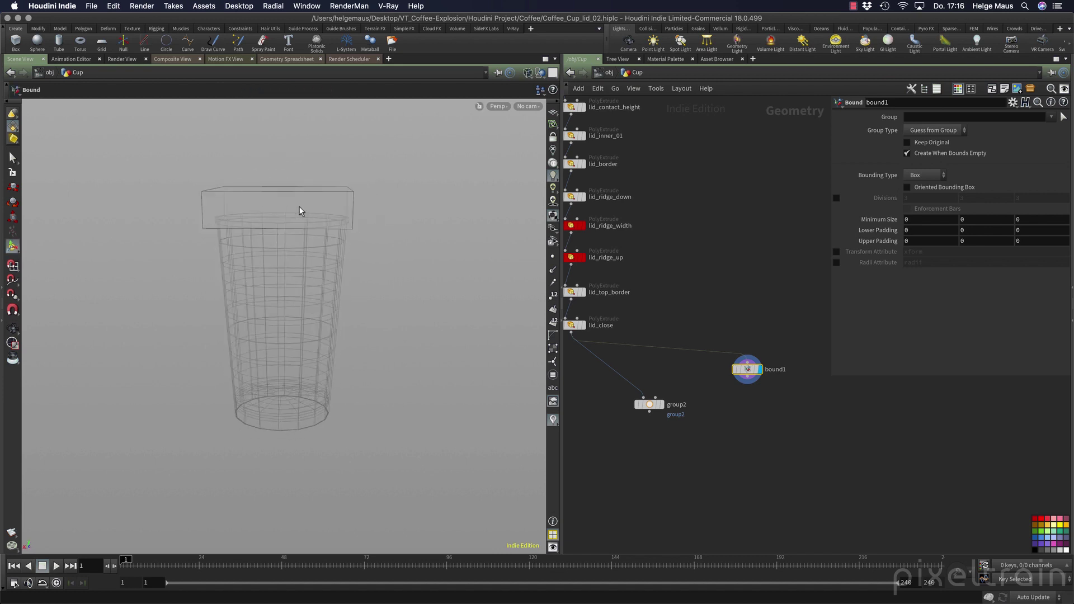
middle_drag(673, 289, 715, 296)
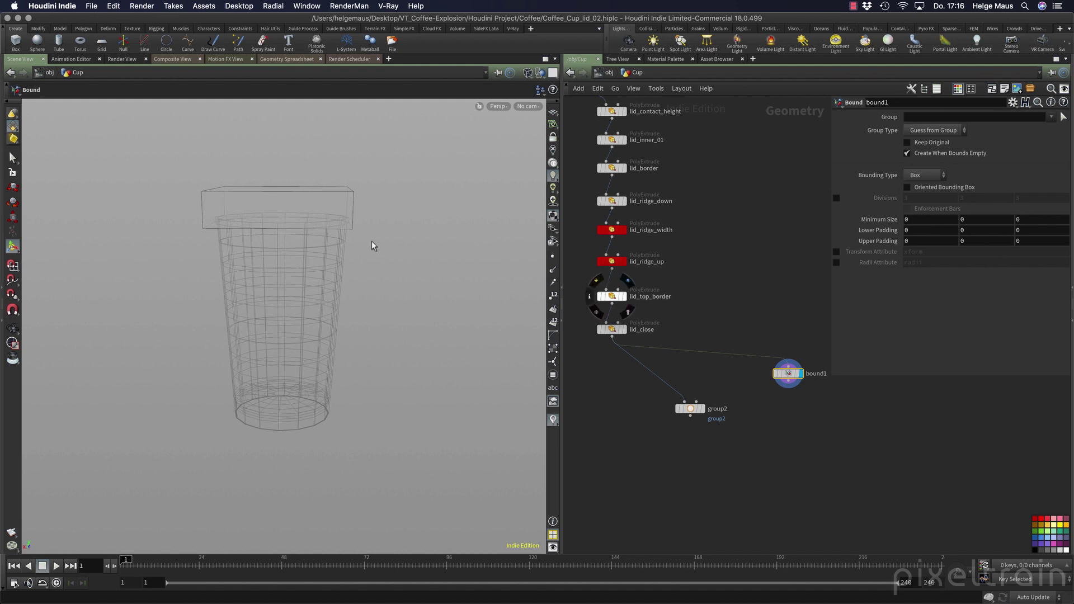
Show lid_close as a template and examine how the bounding box encloses the lid.
click(622, 332)
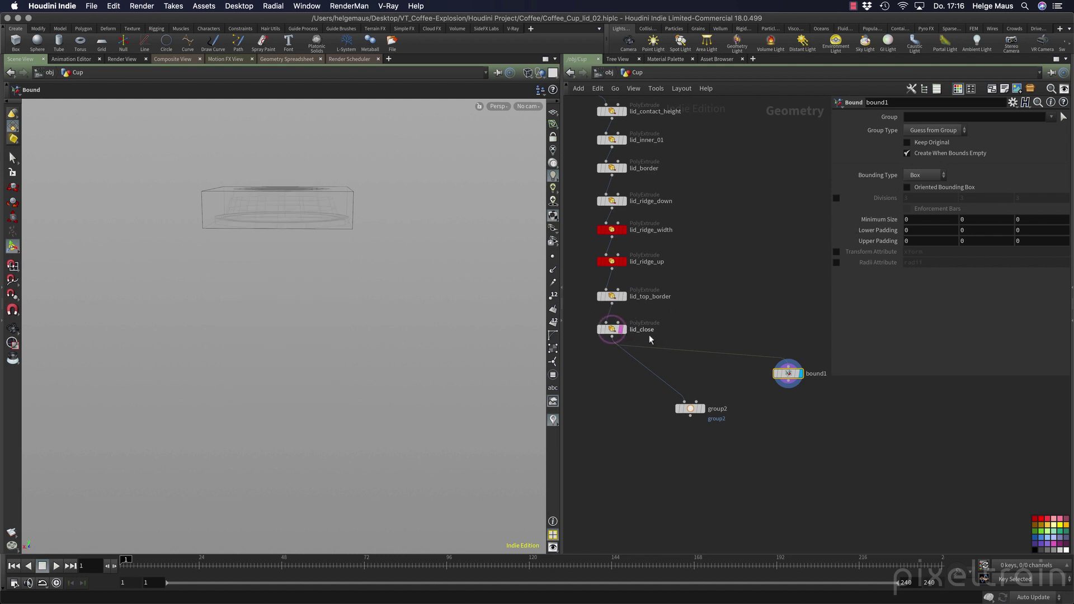
drag(248, 188, 318, 196)
key(Escape)
drag(272, 224, 447, 215)
right_drag(207, 208, 398, 196)
middle_drag(398, 196, 499, 202)
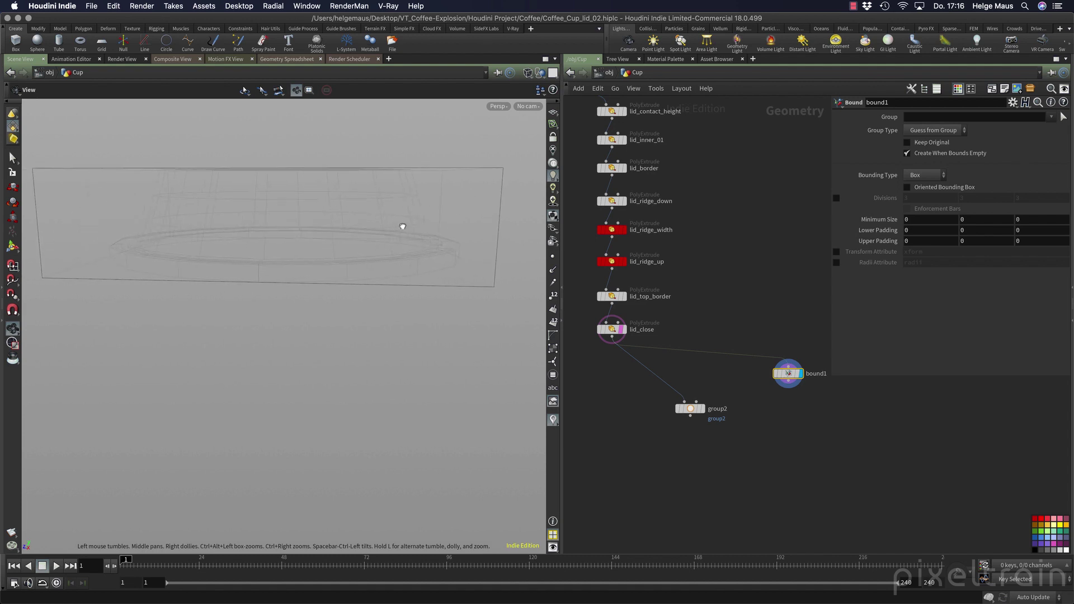
drag(403, 228, 314, 225)
Delete the Bound node, then move group2 next to lid_close and display it with its parameters open.
key(Delete)
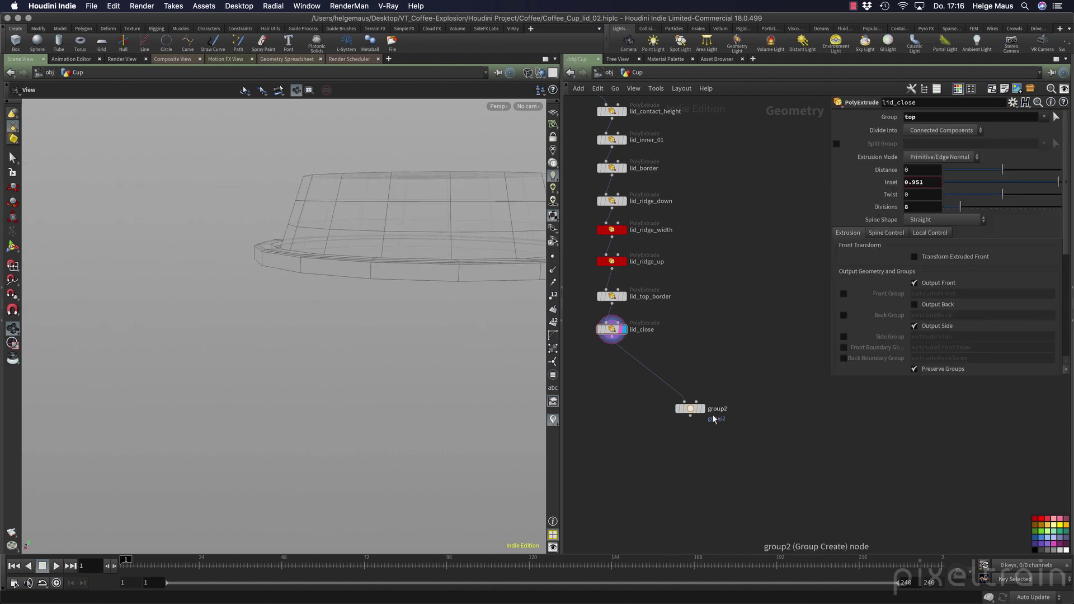
drag(692, 413, 662, 364)
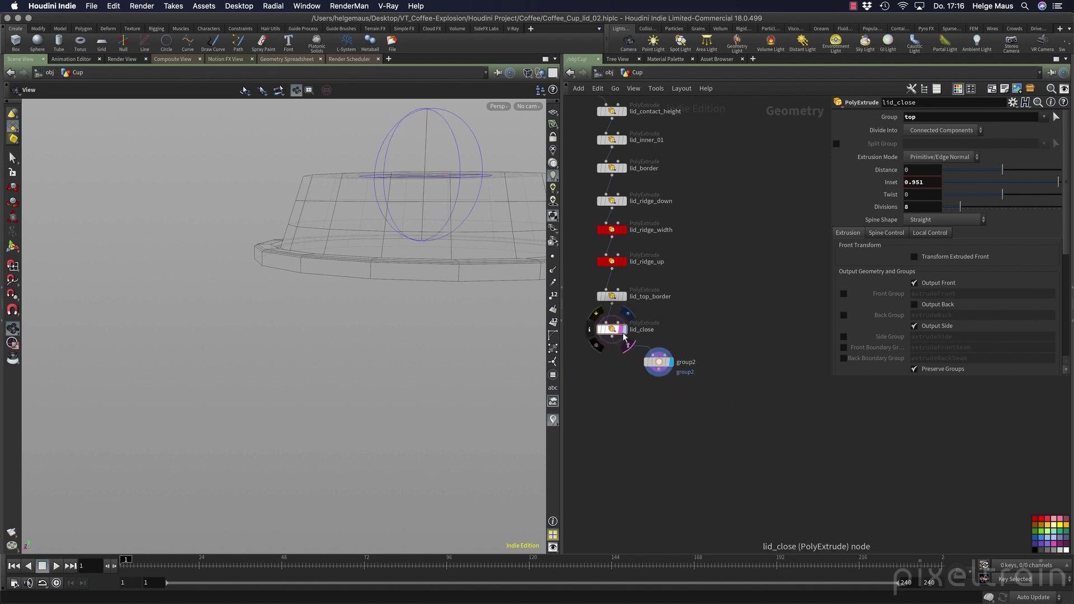
click(661, 364)
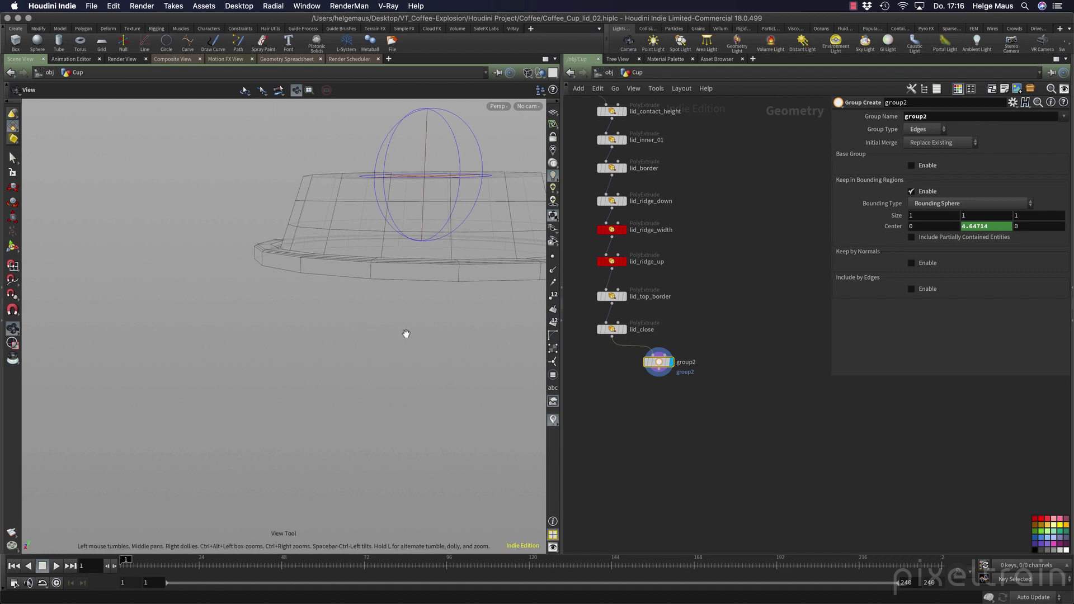
Return the viewport to shaded display and set the Group Create node's Group Type to Primitives.
key(shift+w)
middle_drag(407, 334, 281, 386)
right_drag(338, 370, 198, 378)
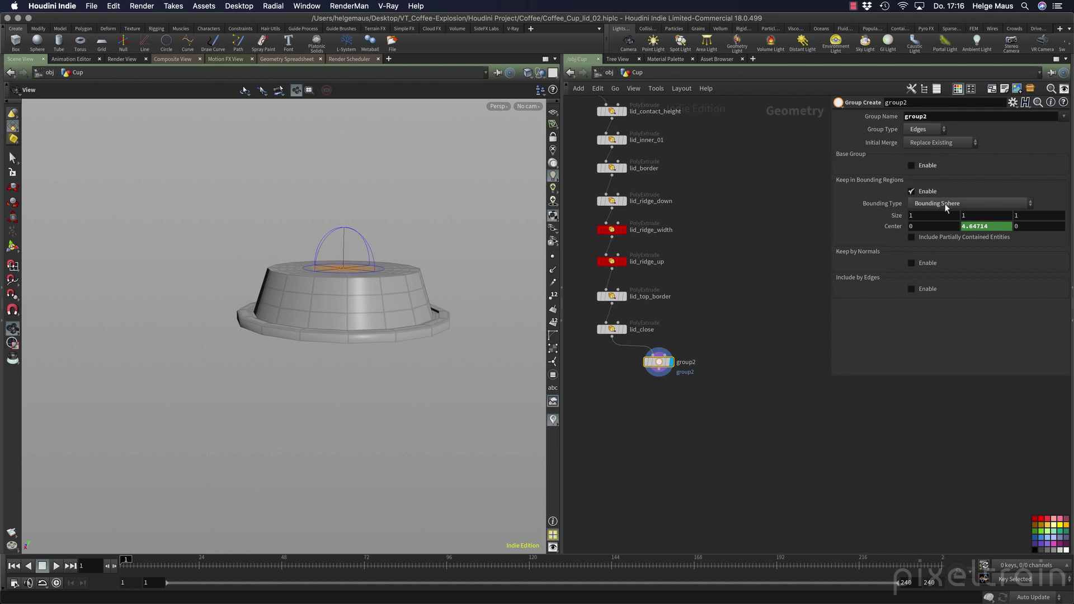
drag(389, 295, 376, 268)
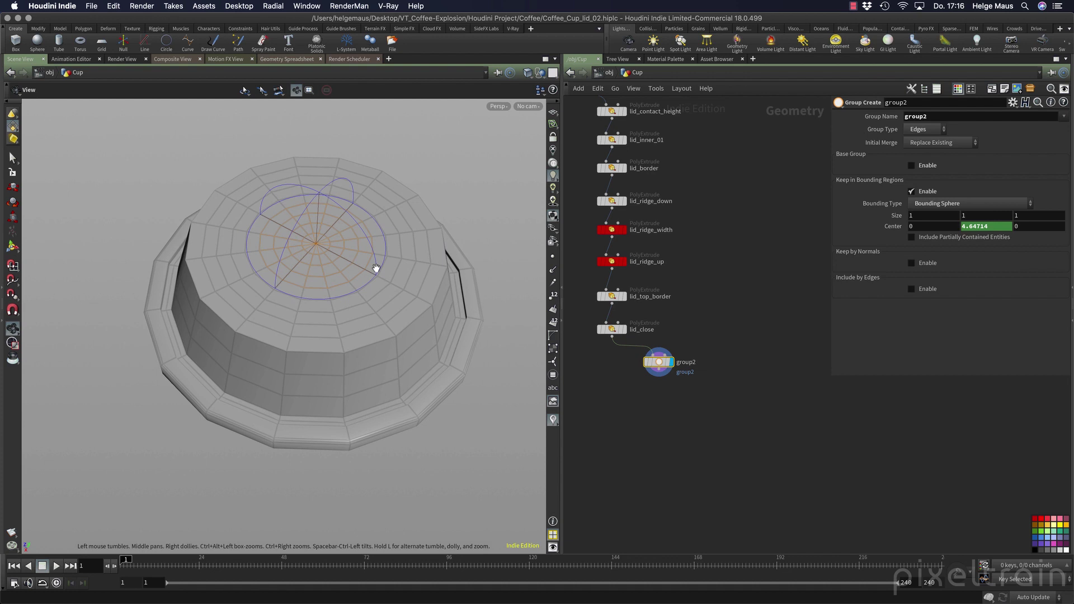
click(926, 129)
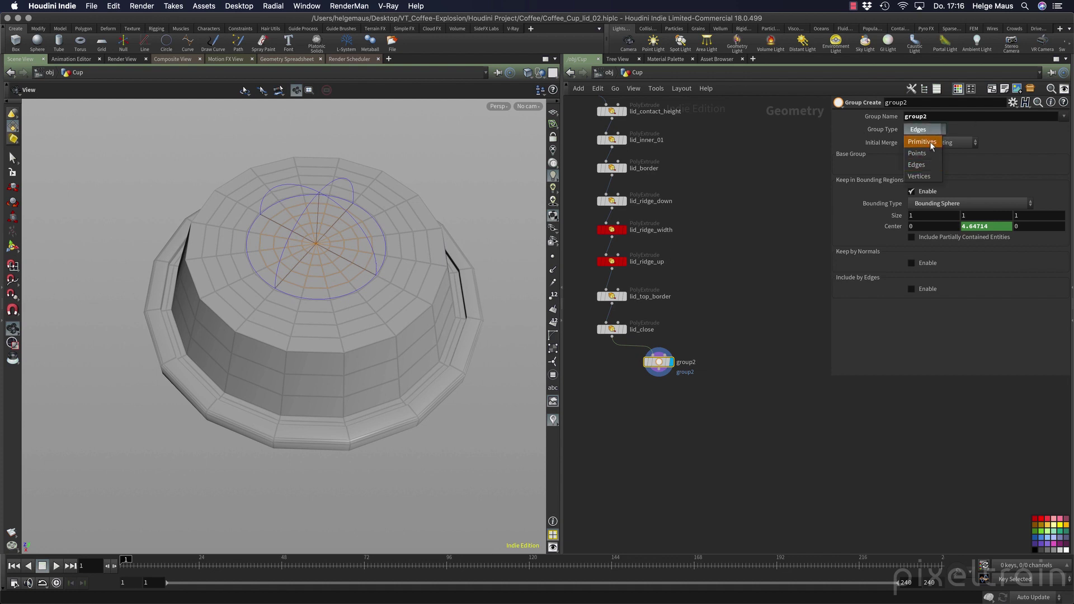
click(923, 142)
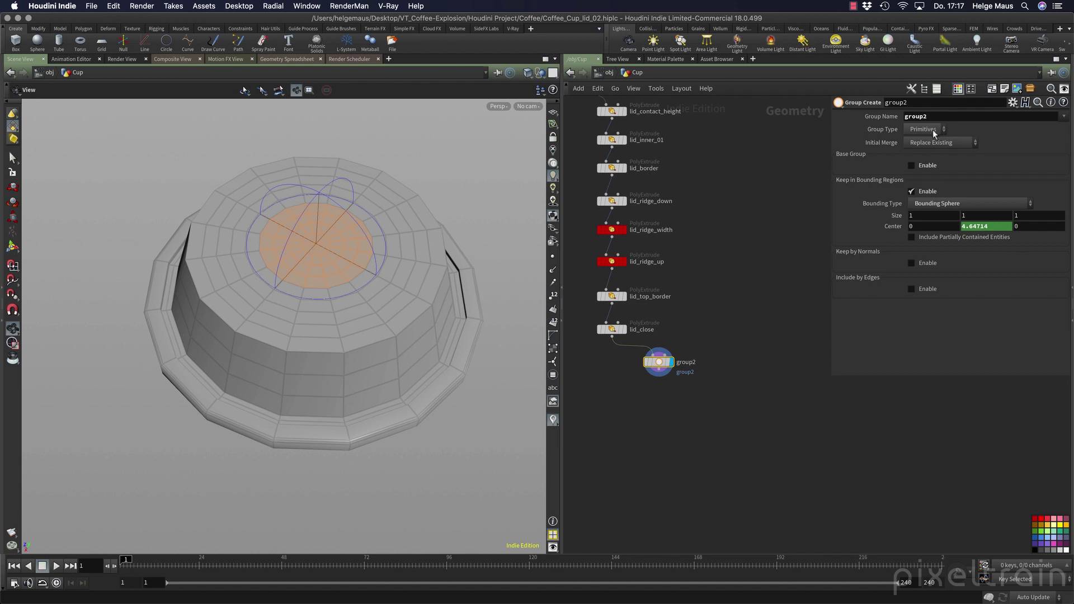
Name both the group and the Group Create node indention_area.
click(943, 116)
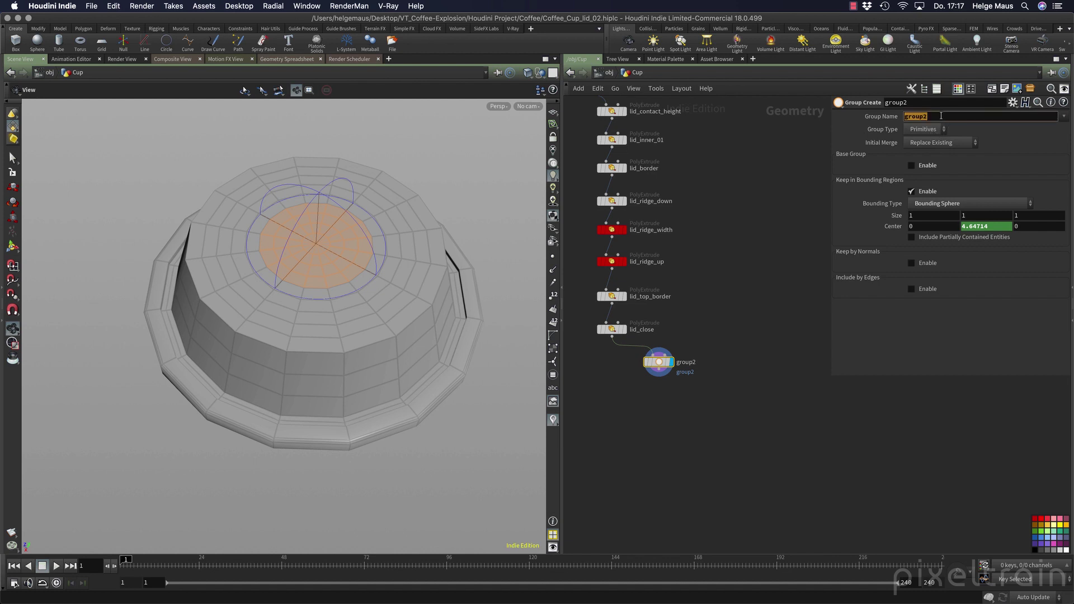
text(tndention_area)
key(Return)
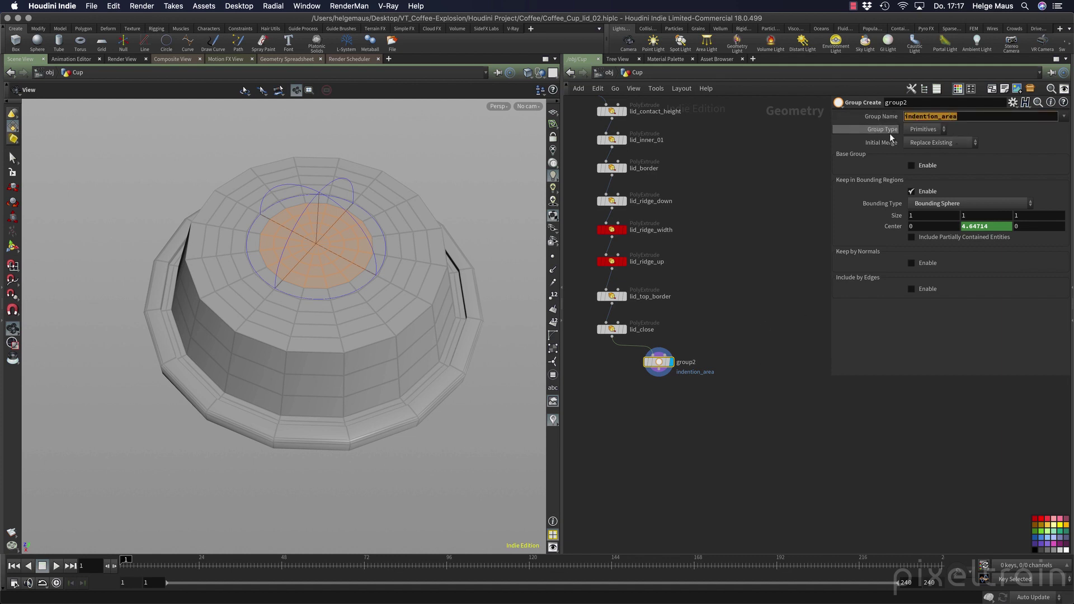
double_click(686, 362)
text(indention_area)
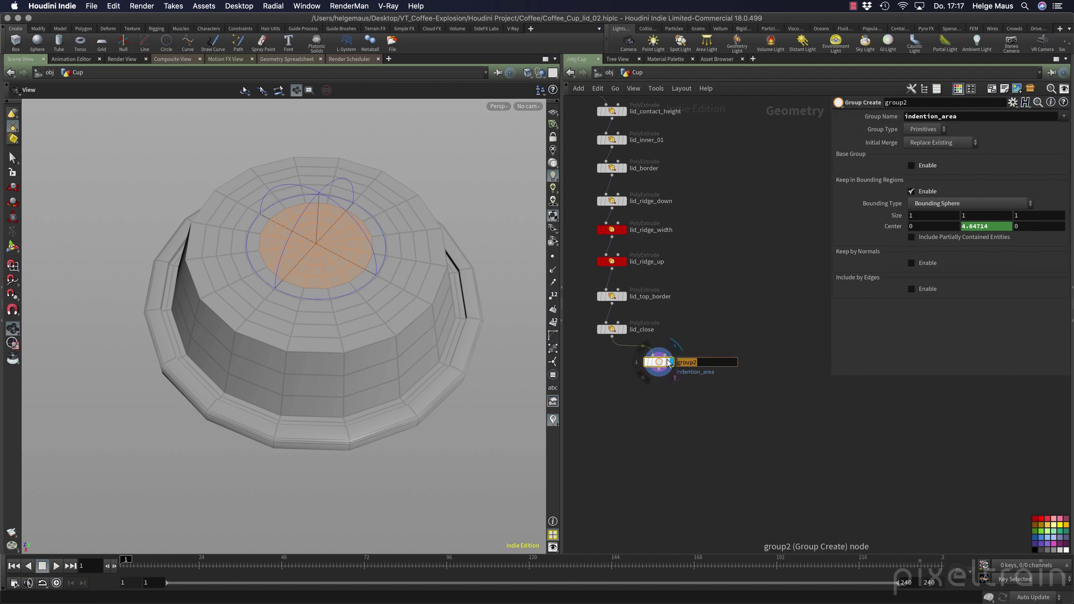
key(Return)
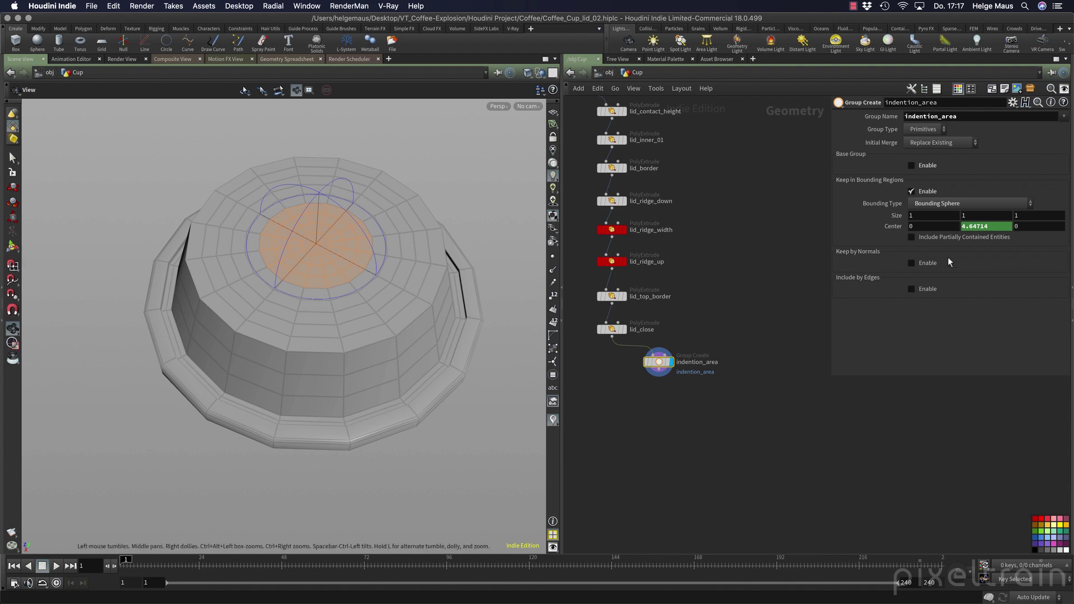
Set the bounding sphere's size to 1.6 on all axes, and mark the indention_area node red, set off beside the lid chain.
middle_drag(892, 215, 964, 210)
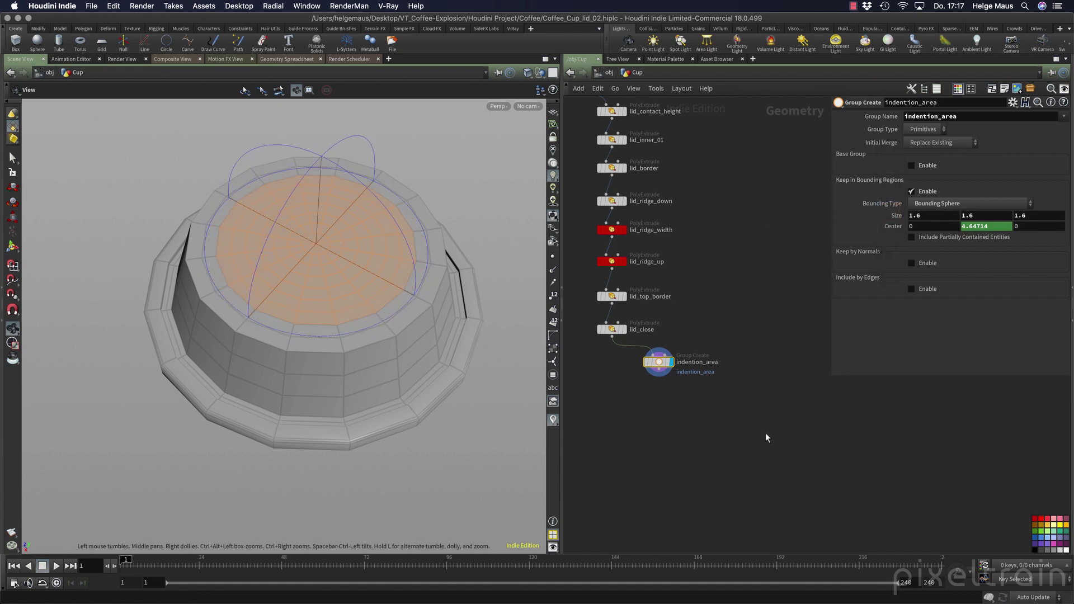
click(1034, 521)
drag(654, 367, 730, 367)
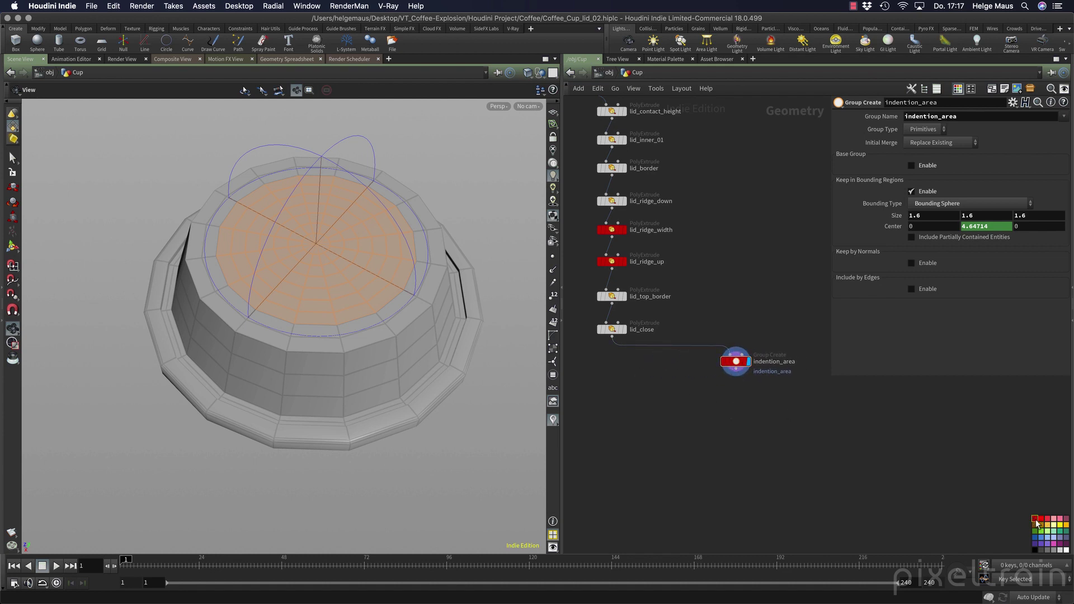
Save the scene and check the grouped faces on top of the lid.
key(super+s)
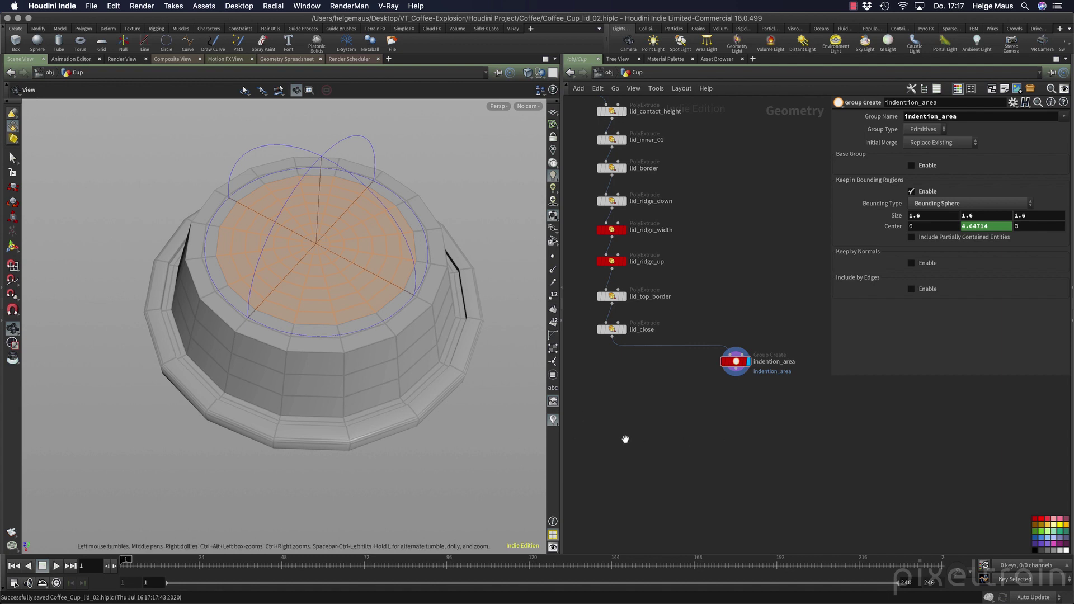
click(12, 158)
drag(362, 377, 377, 327)
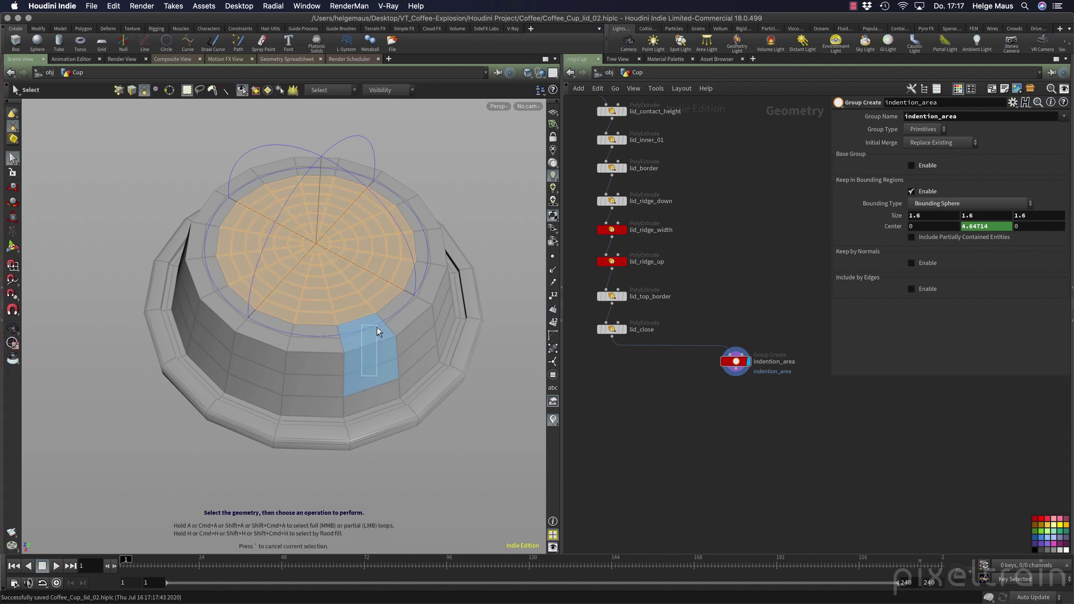
key(Escape)
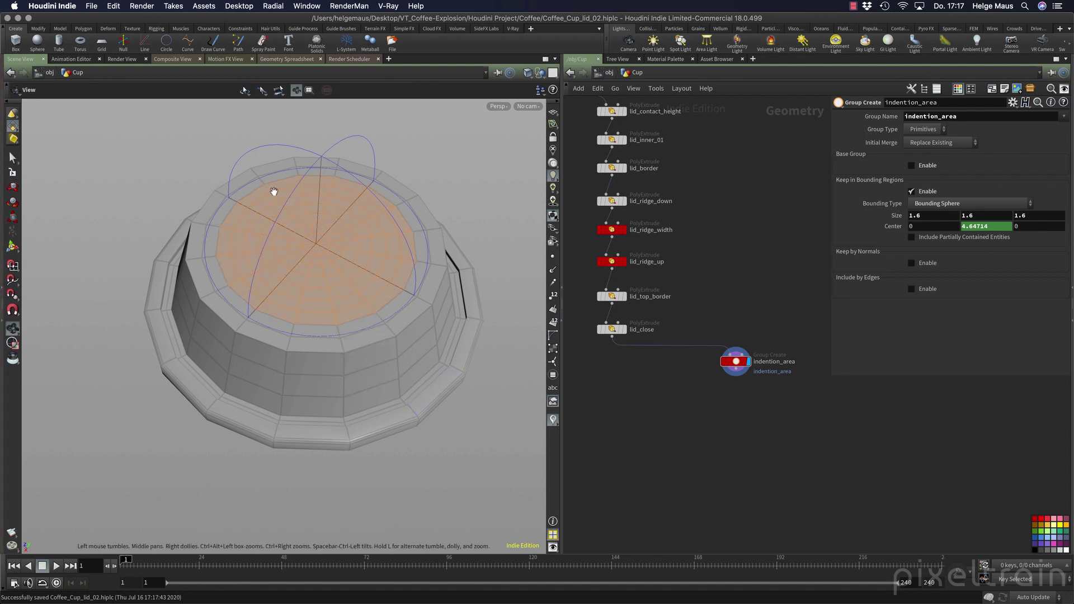
key(space+h)
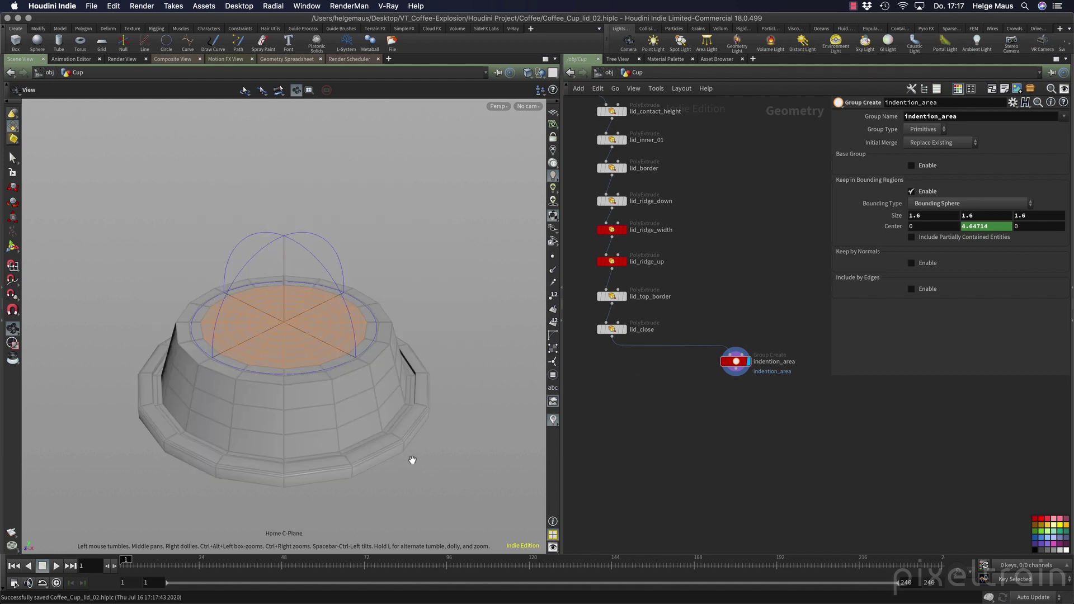
right_drag(396, 451, 317, 454)
middle_drag(316, 453, 368, 448)
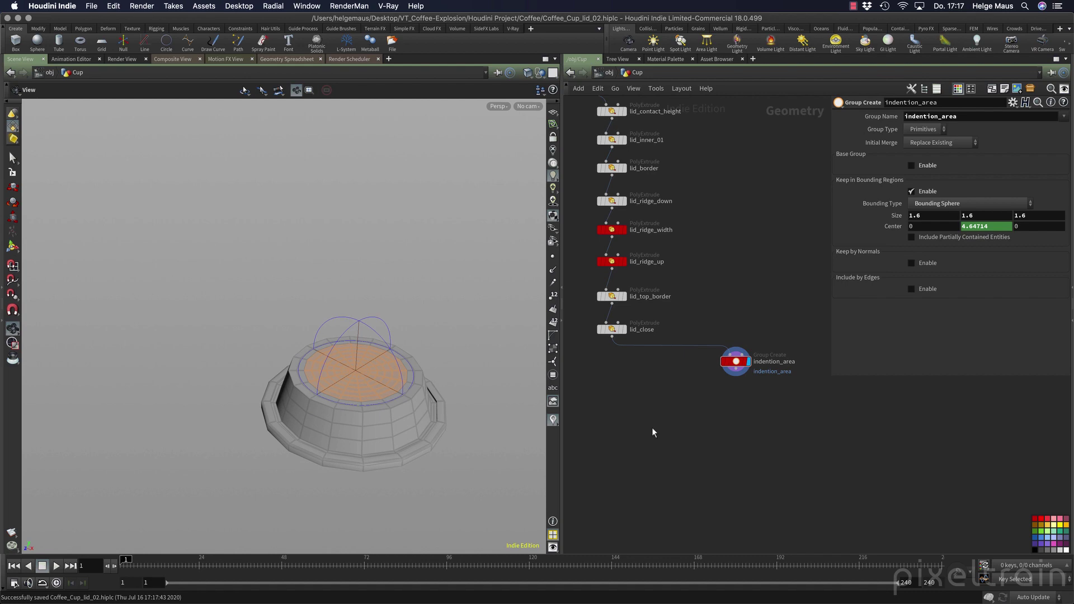
Add a Clip node below indention_area, leaving room for another node between them.
key(Tab)
text(clip)
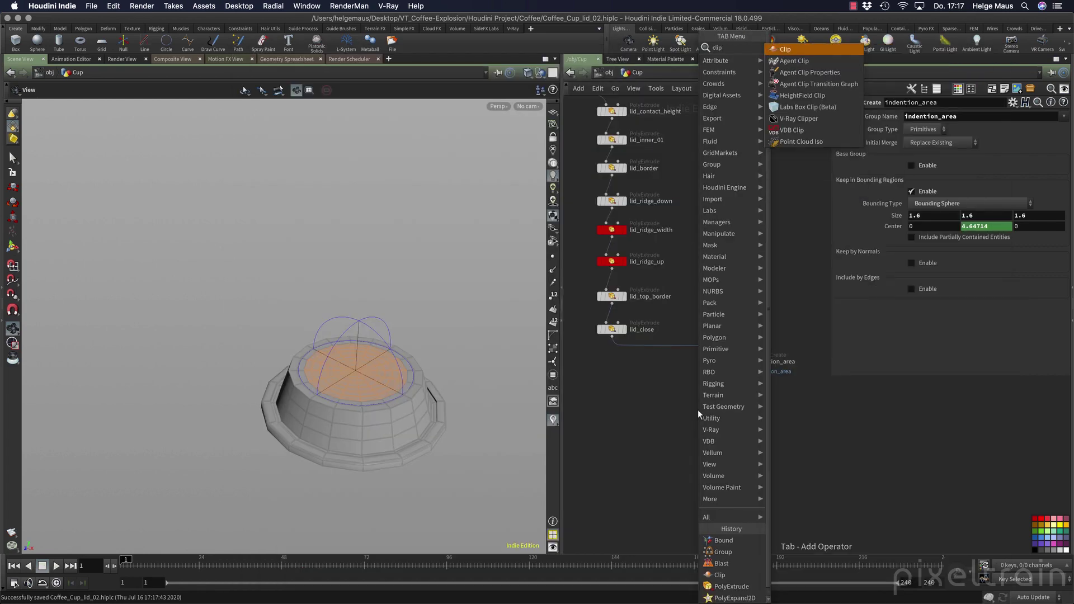
key(Return)
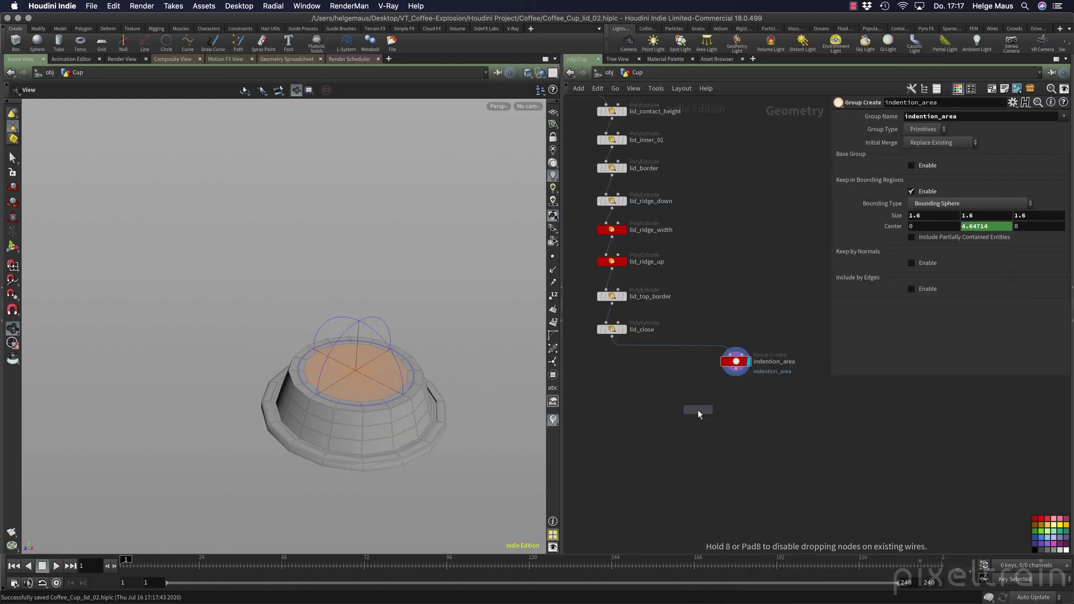
click(697, 410)
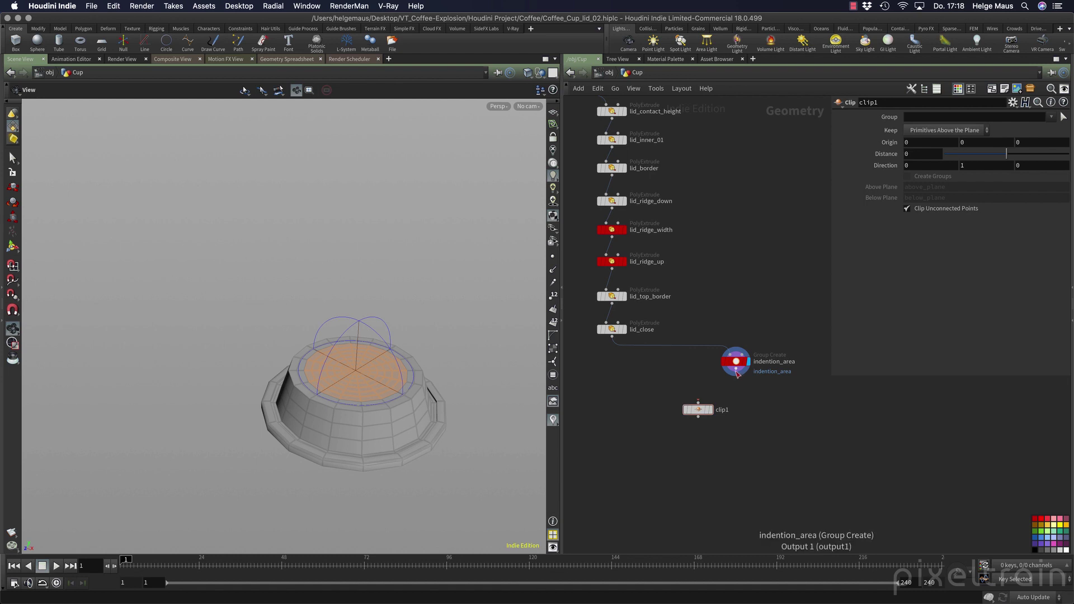
mouse_move(698, 412)
drag(698, 413, 736, 467)
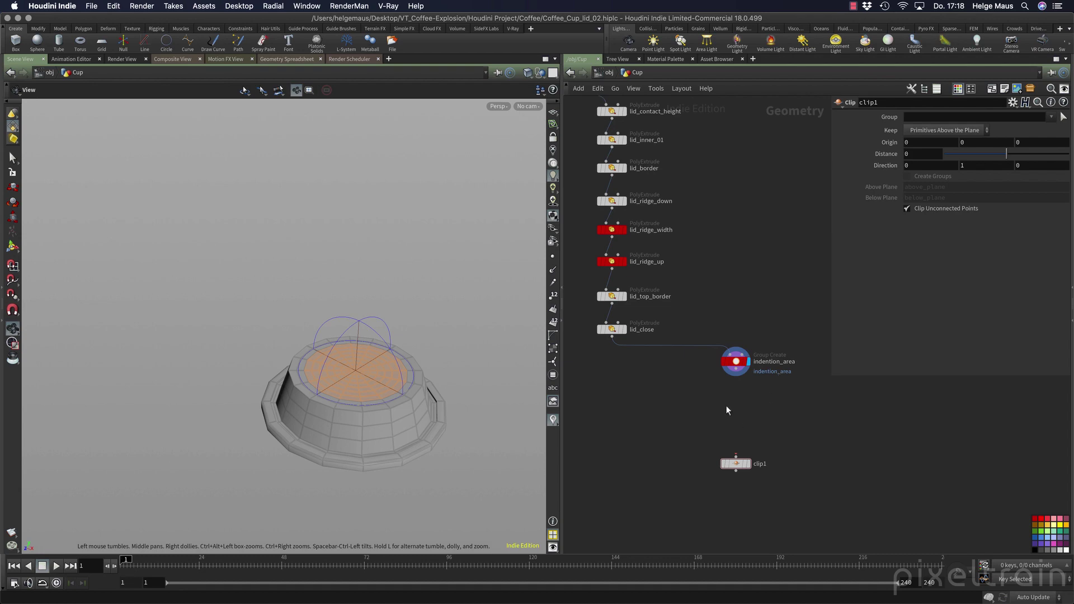
Insert a Blast node after indention_area, display it, set its Group to indention_area and enable Delete Non Selected.
key(Tab)
text(blast)
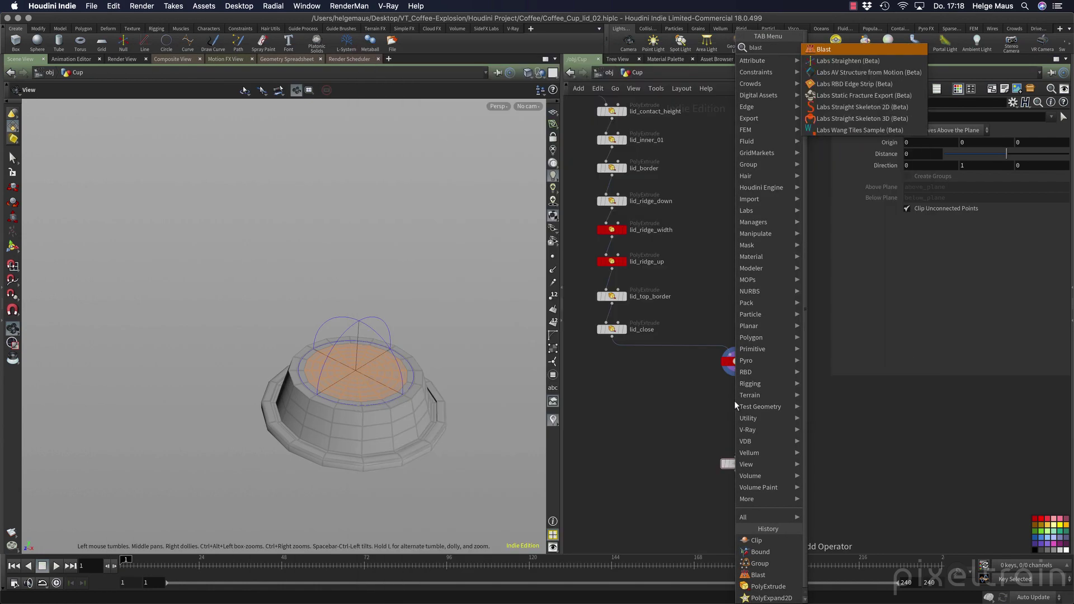
key(Return)
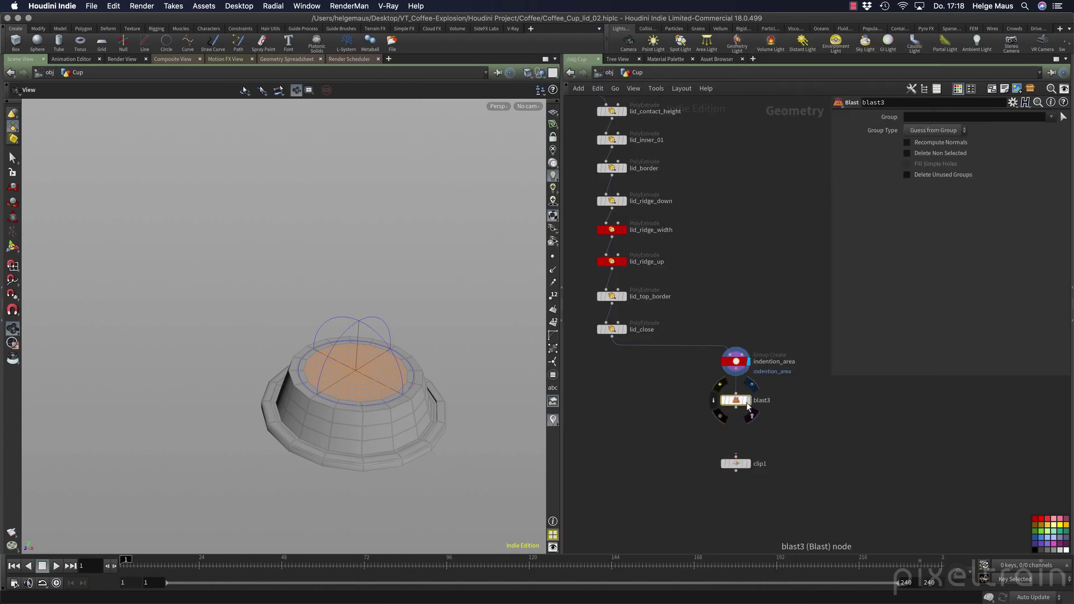
click(748, 405)
click(1052, 117)
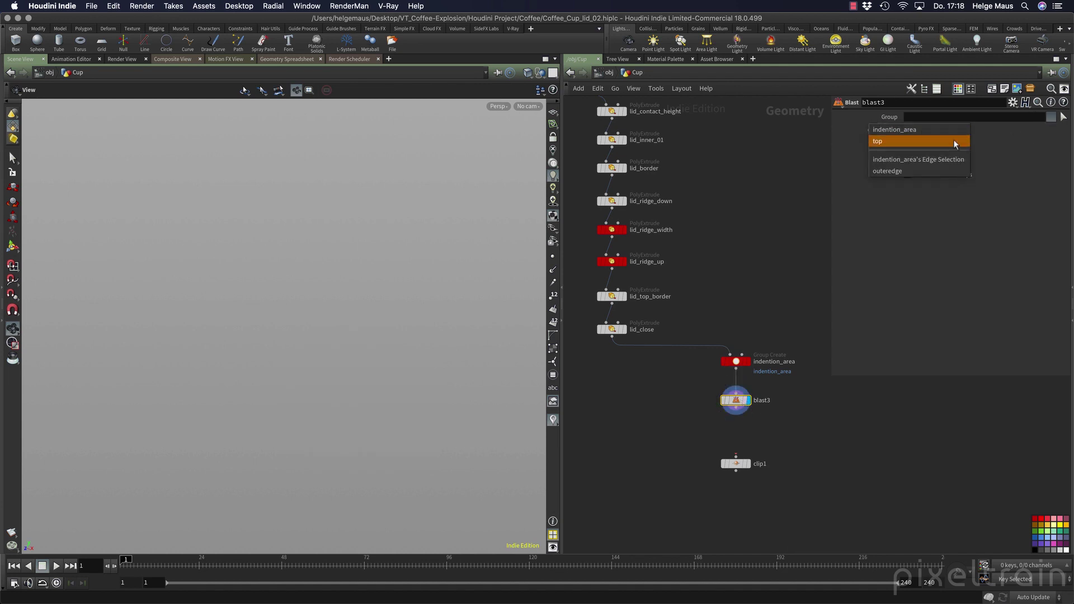
click(944, 129)
click(947, 152)
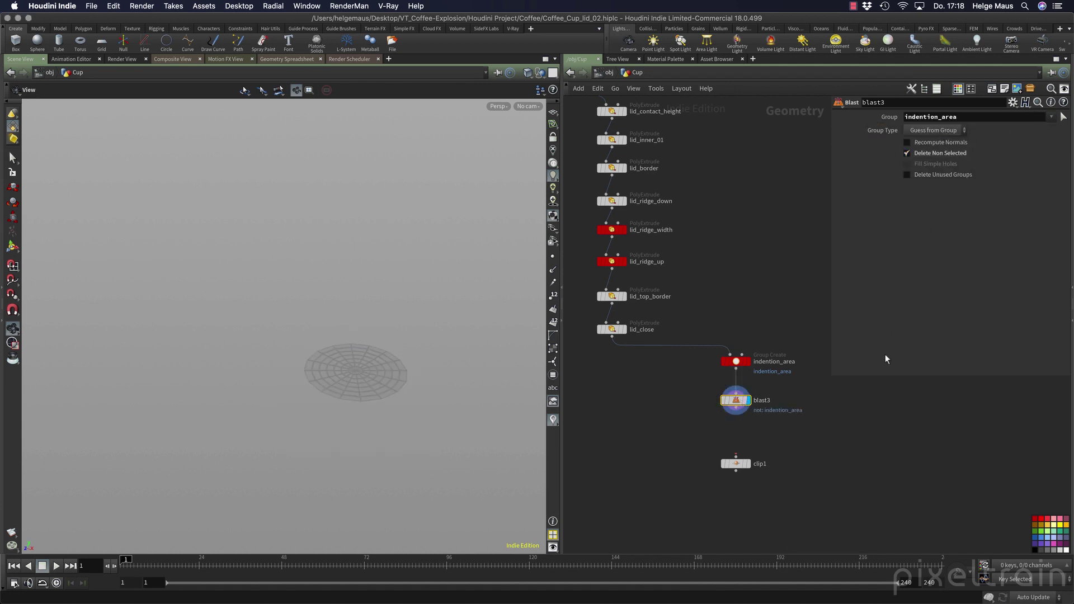
Connect the Blast node's output to the Clip node and display the Clip node.
drag(736, 415, 736, 456)
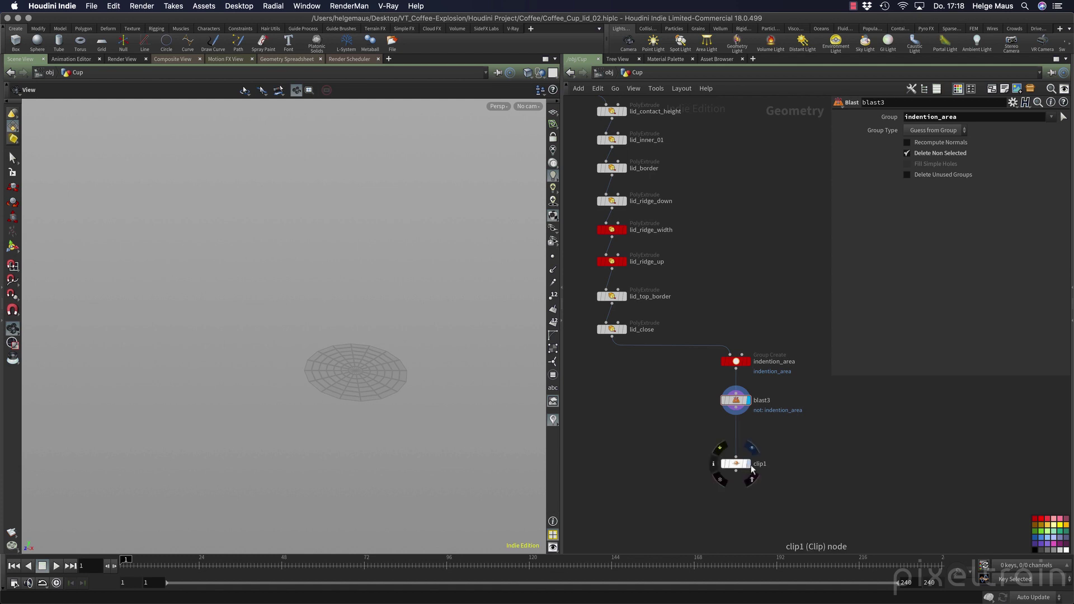
click(747, 463)
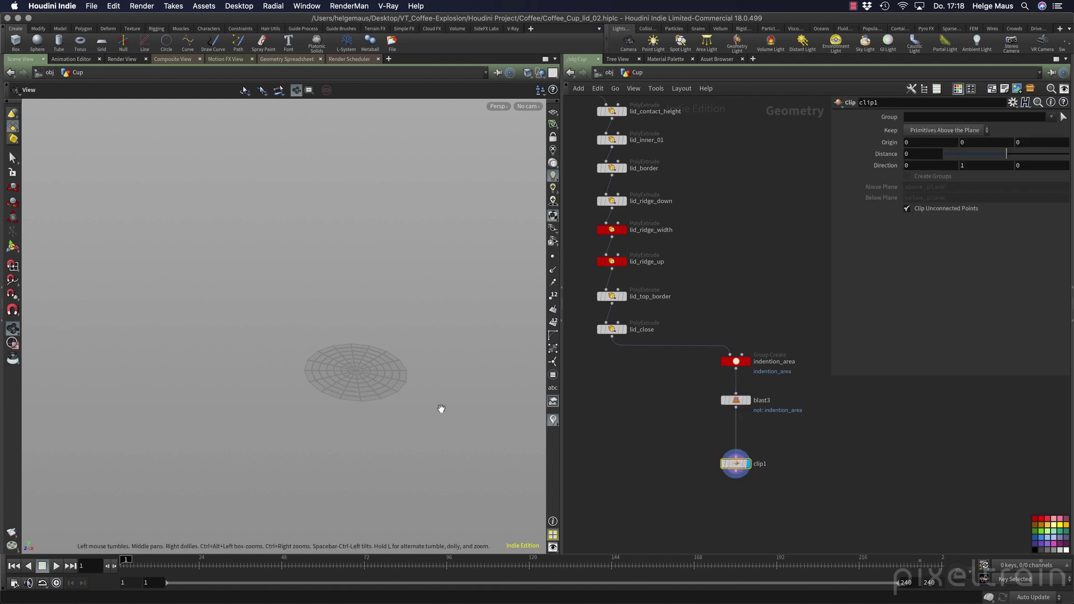
drag(432, 412, 278, 285)
Show the Clip node's handles and examine the clip plane against the lid disc, undoing any trial change.
click(12, 246)
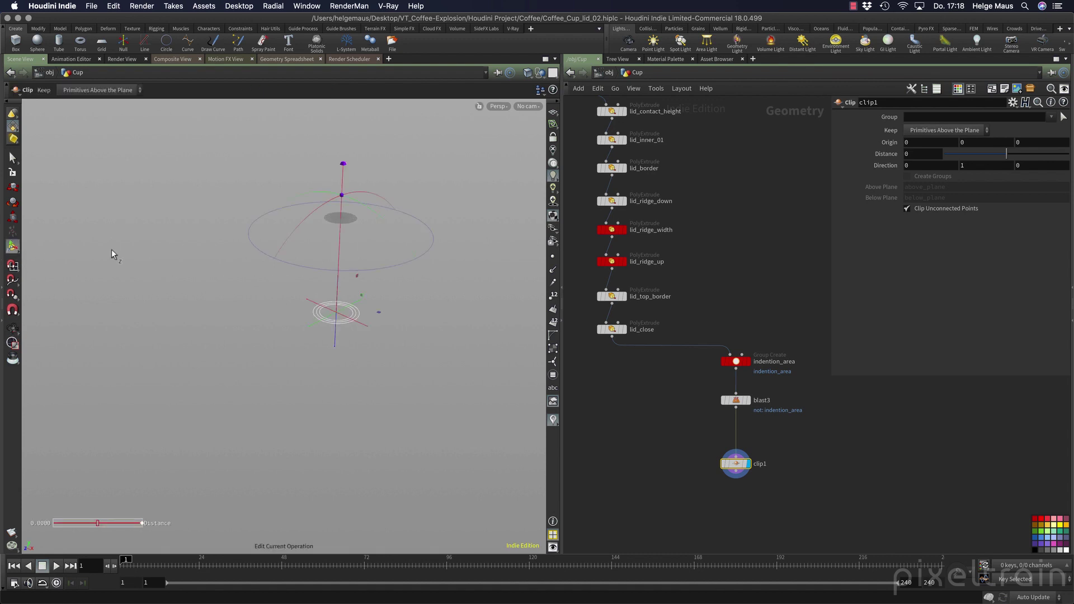
click(12, 329)
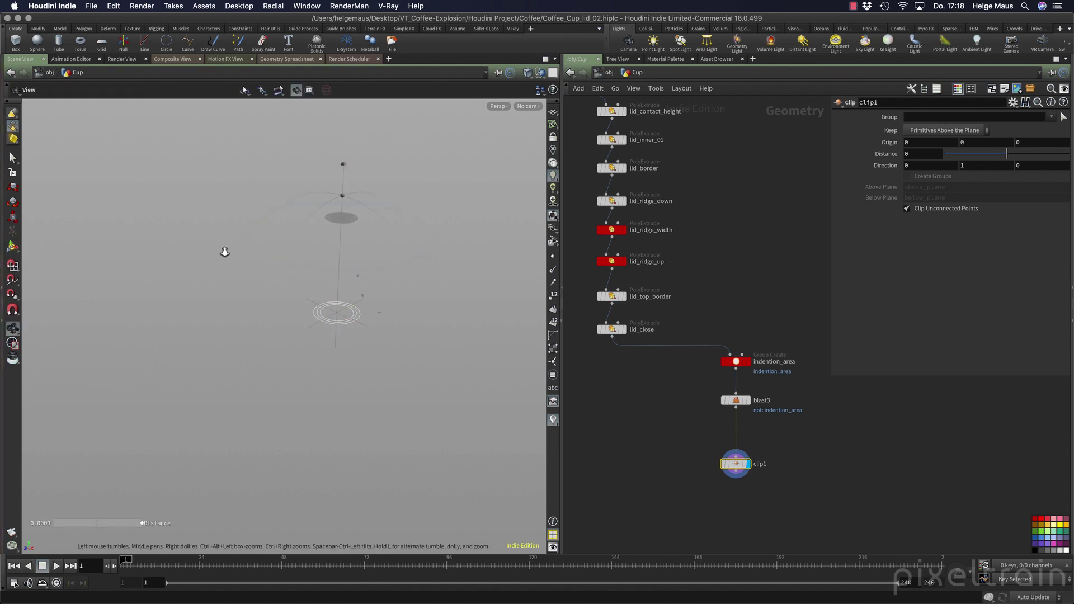
drag(223, 252, 329, 304)
key(Return)
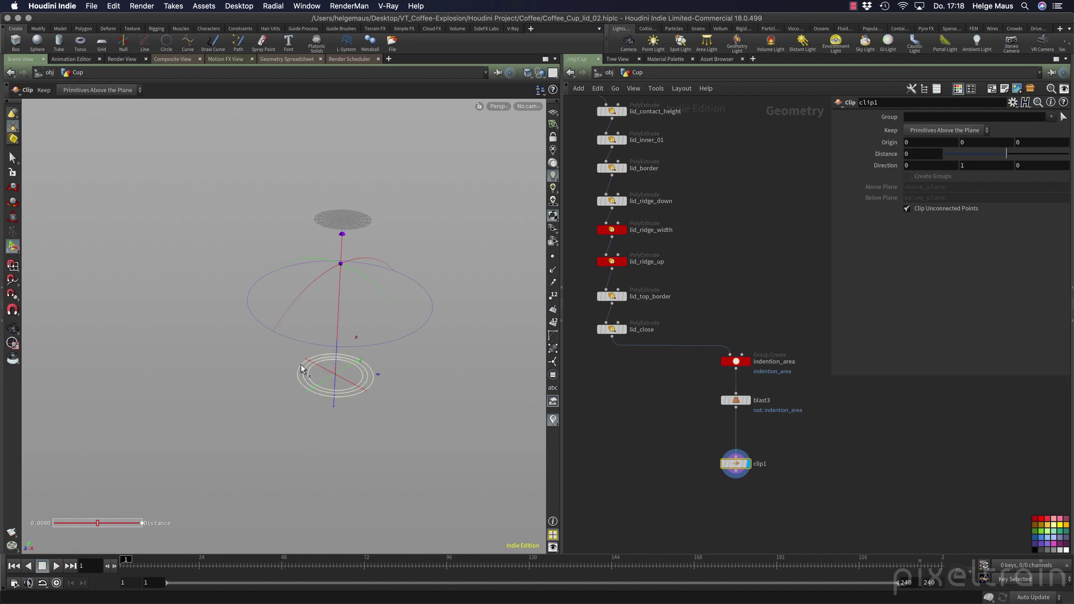
drag(369, 280, 455, 461)
key(ctrl+z)
Set the Clip node's Origin Y to the expression centroid(0, D_Y) and apply it.
key(alt+e)
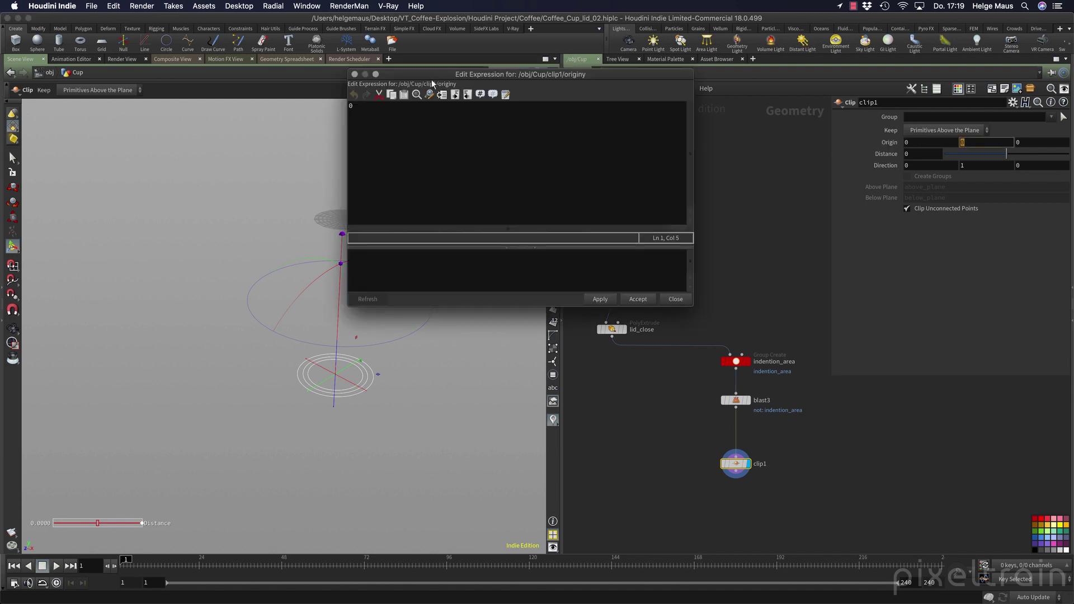
drag(538, 116, 581, 158)
drag(544, 194, 623, 211)
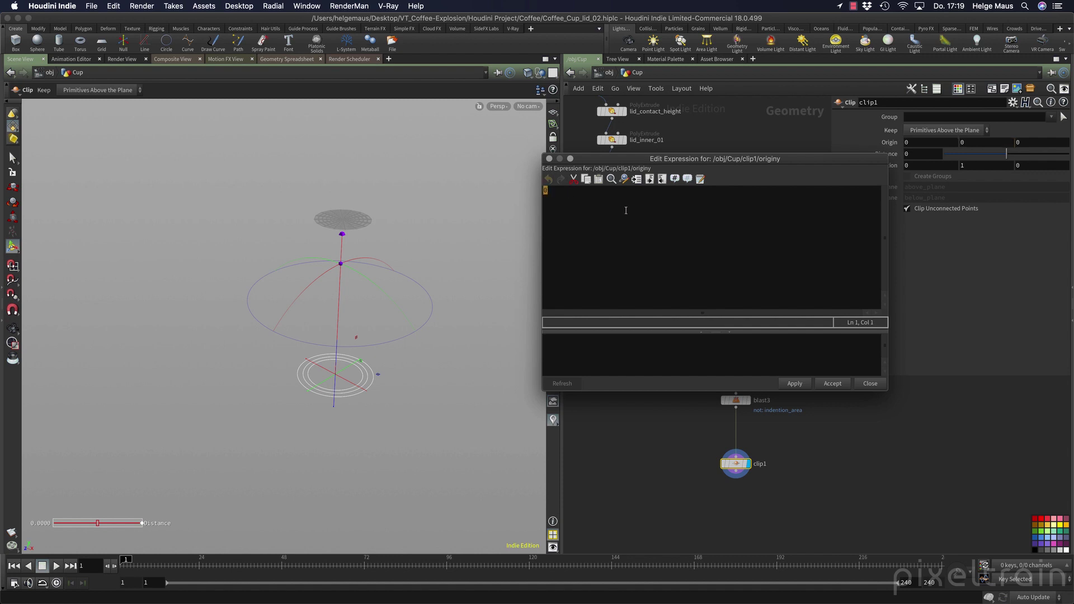
key(BackSpace)
text(cen)
key(Down)
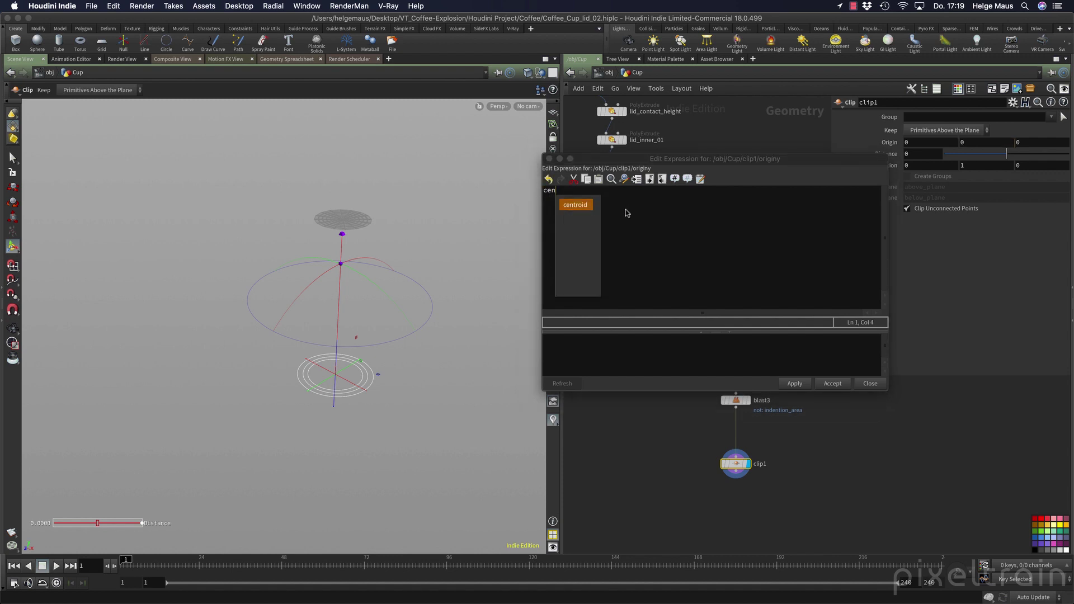
key(Return)
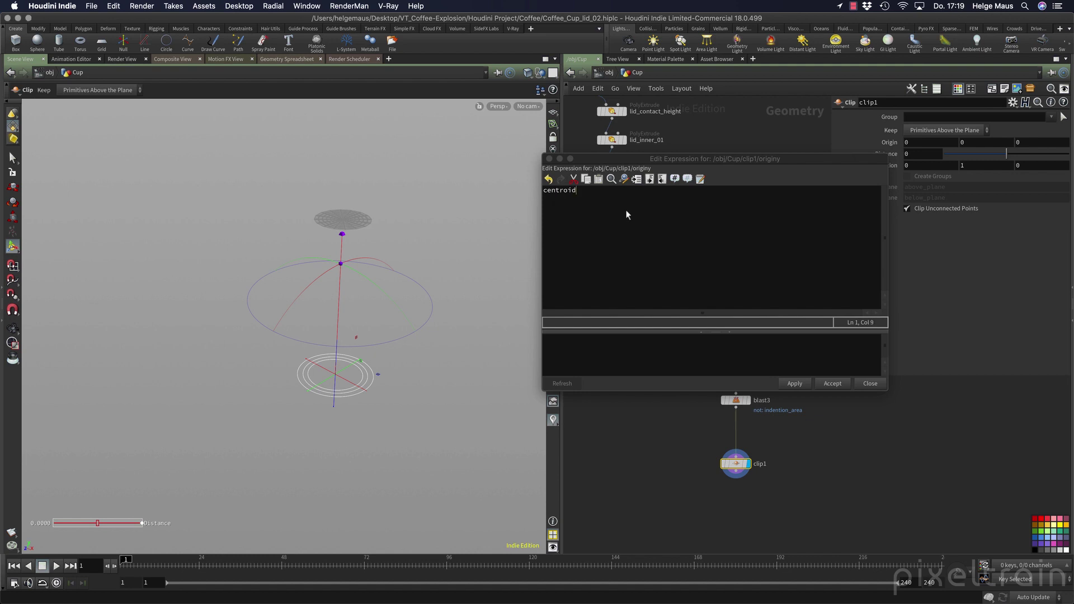
text(()
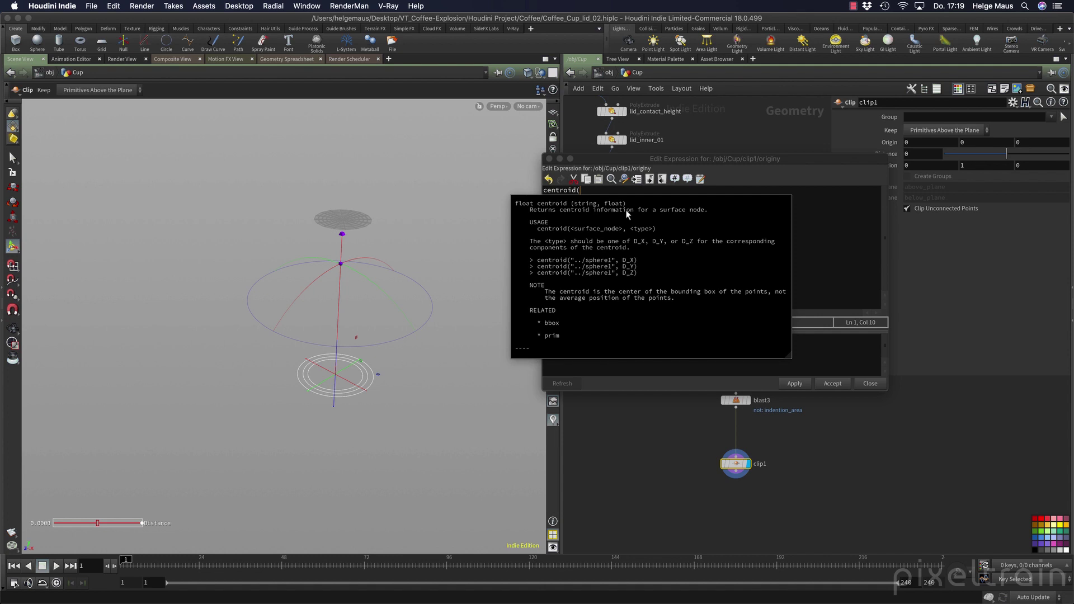
text(0,)
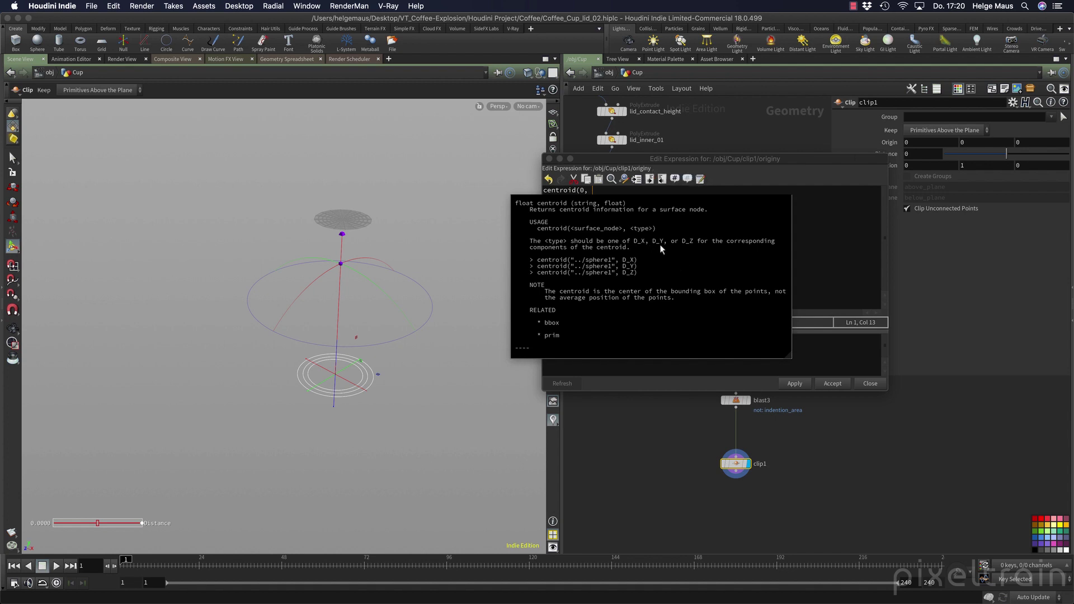
text(D)
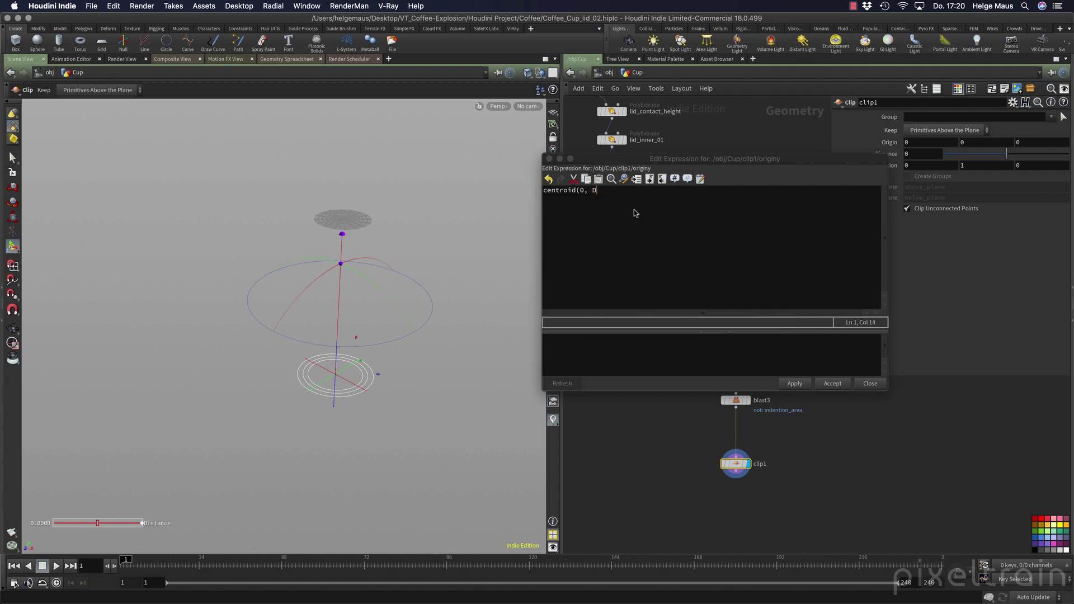
text(_Y))
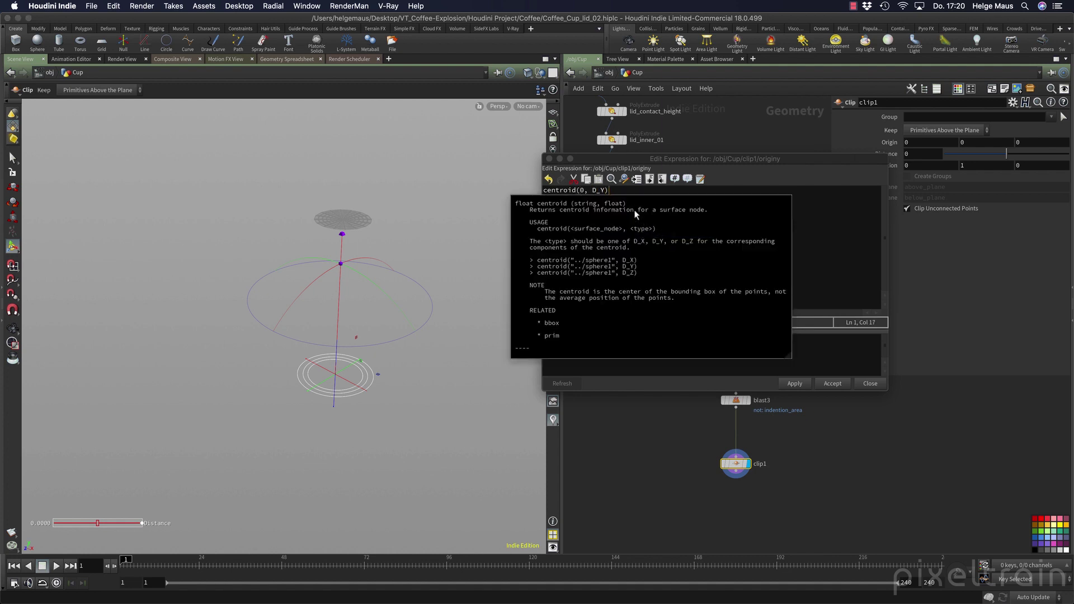
click(795, 384)
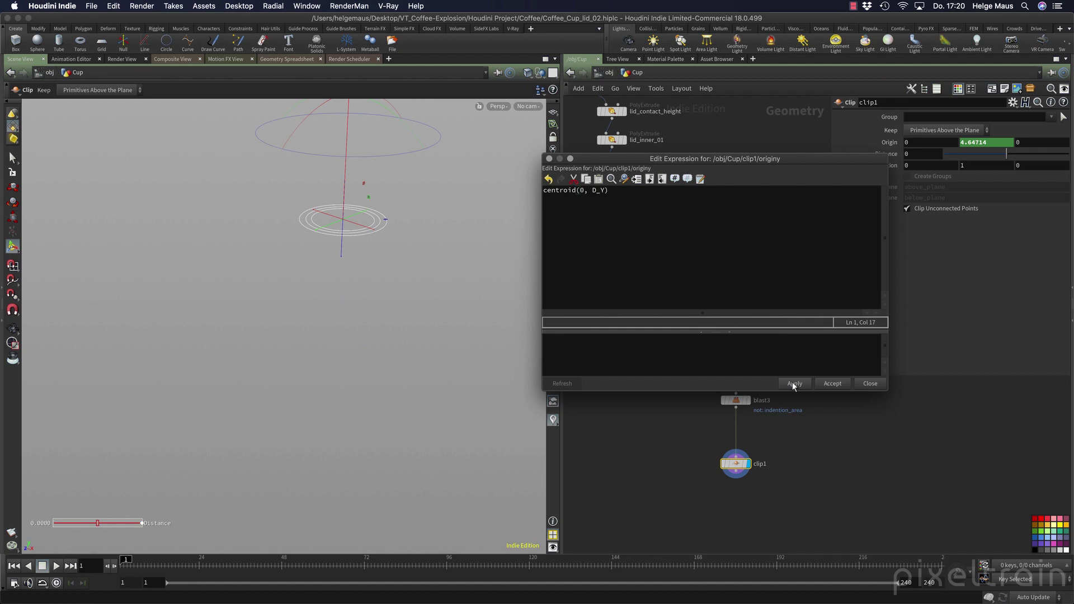
Close the expression editor and lower the clip plane by setting the Clip node's Distance to -1.1.
key(Escape)
drag(240, 288, 381, 336)
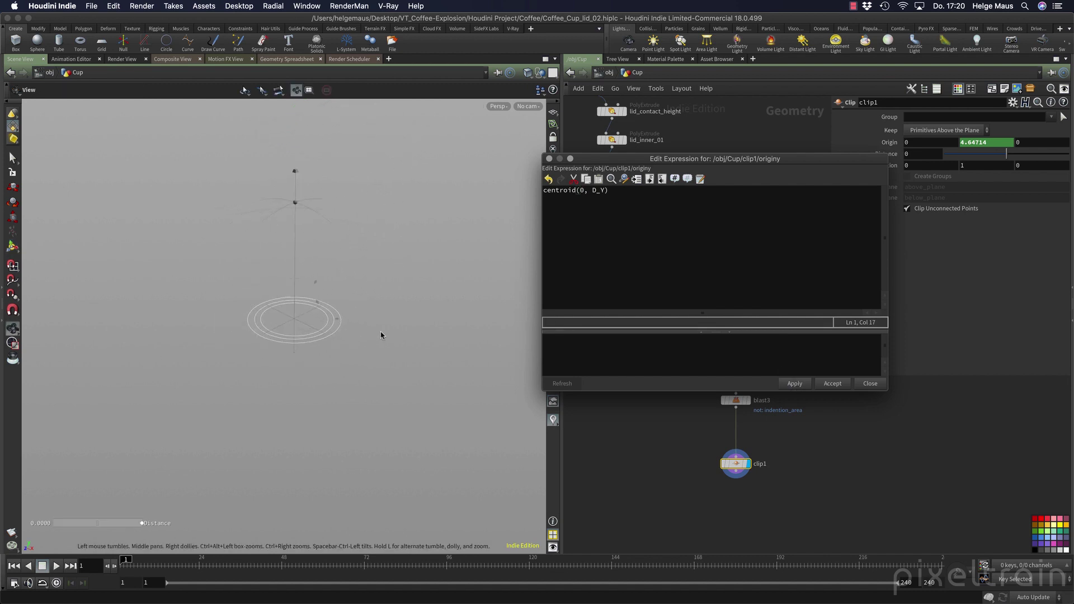
alt+middle_drag(381, 335, 397, 334)
click(870, 384)
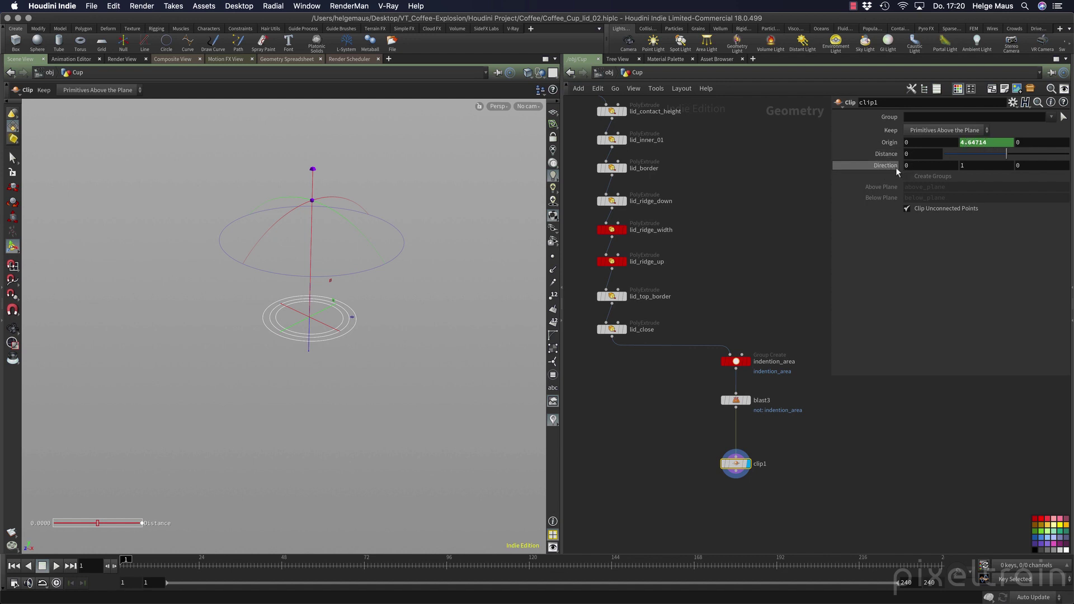
mouse_move(1006, 154)
mouse_down()
mouse_move(981, 151)
mouse_move(1017, 150)
mouse_move(994, 152)
mouse_up()
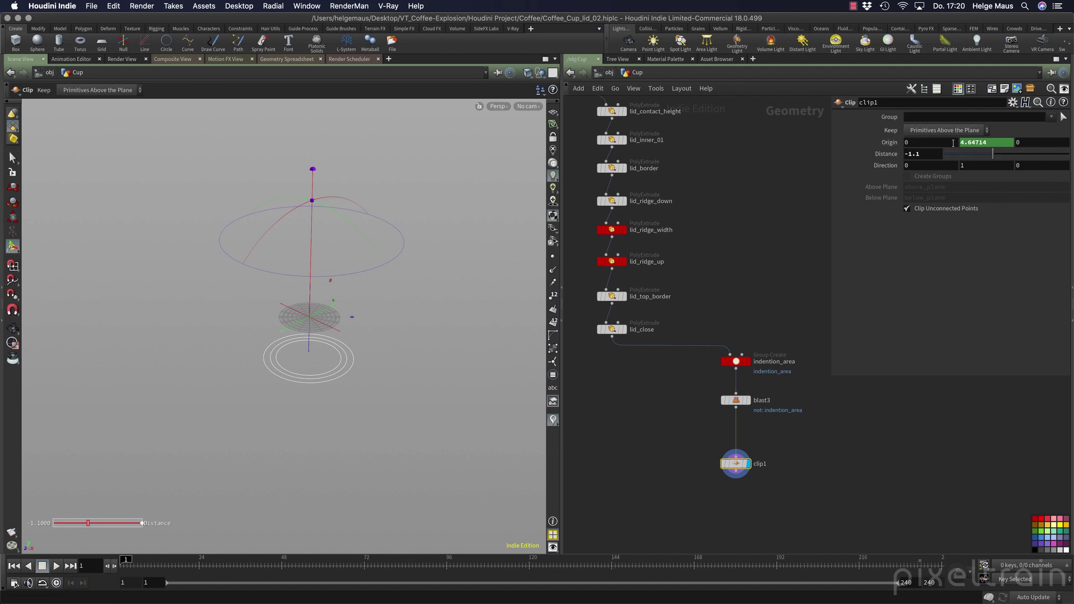
Set the Clip node's Origin X to the expression centroid(0,D_X).
click(888, 144)
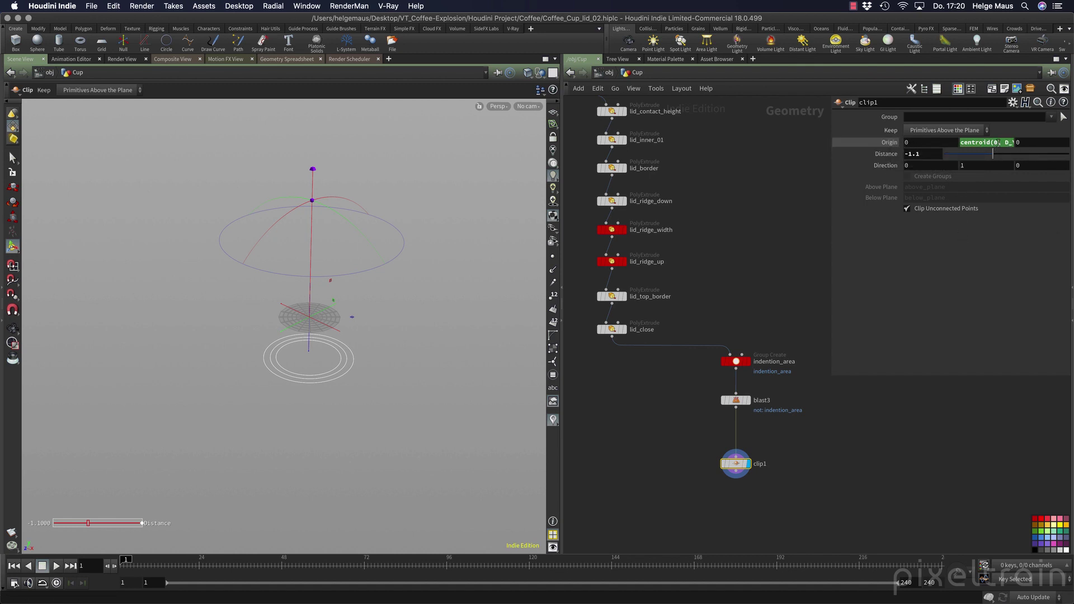
click(916, 142)
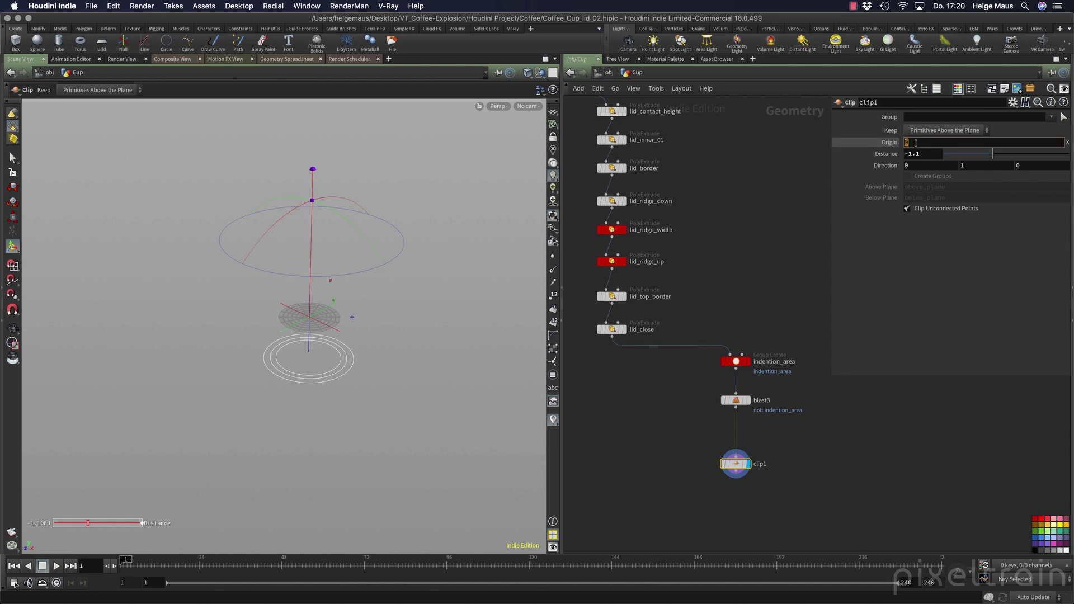
text(cen)
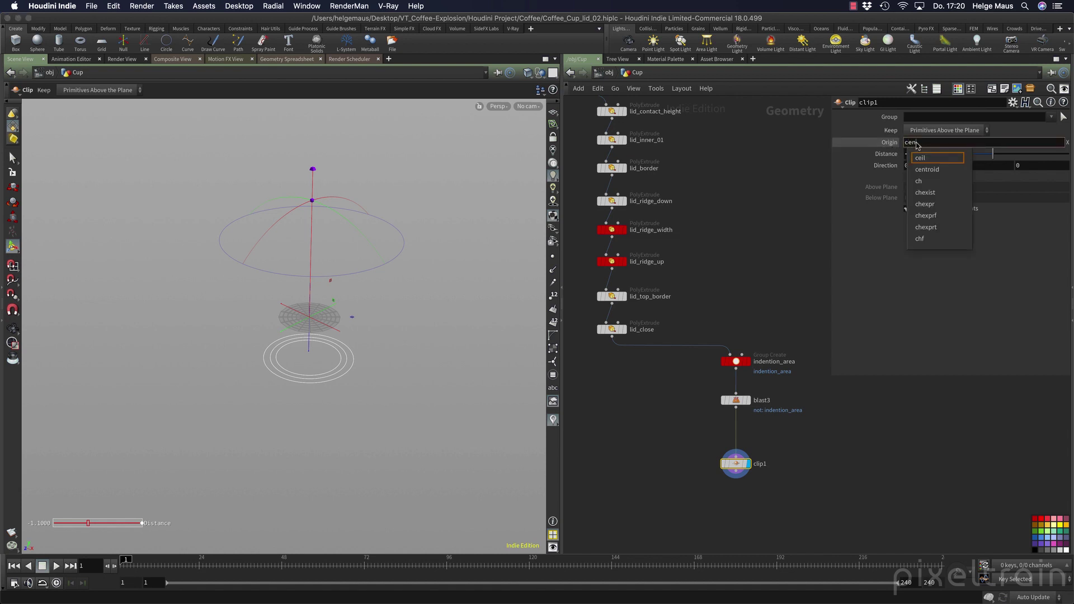
key(Return)
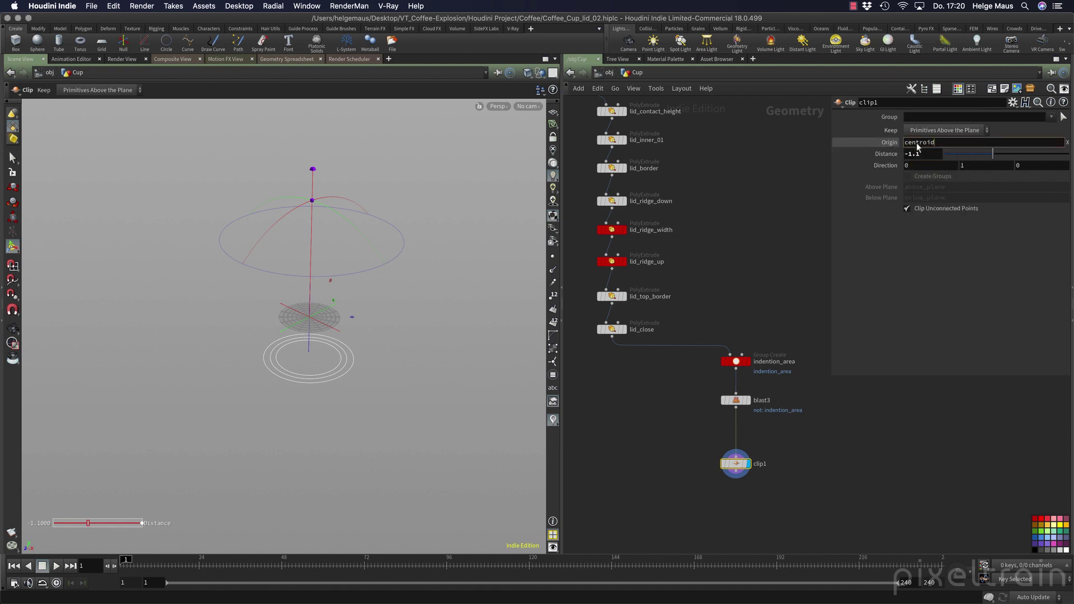
text((0,D_X))
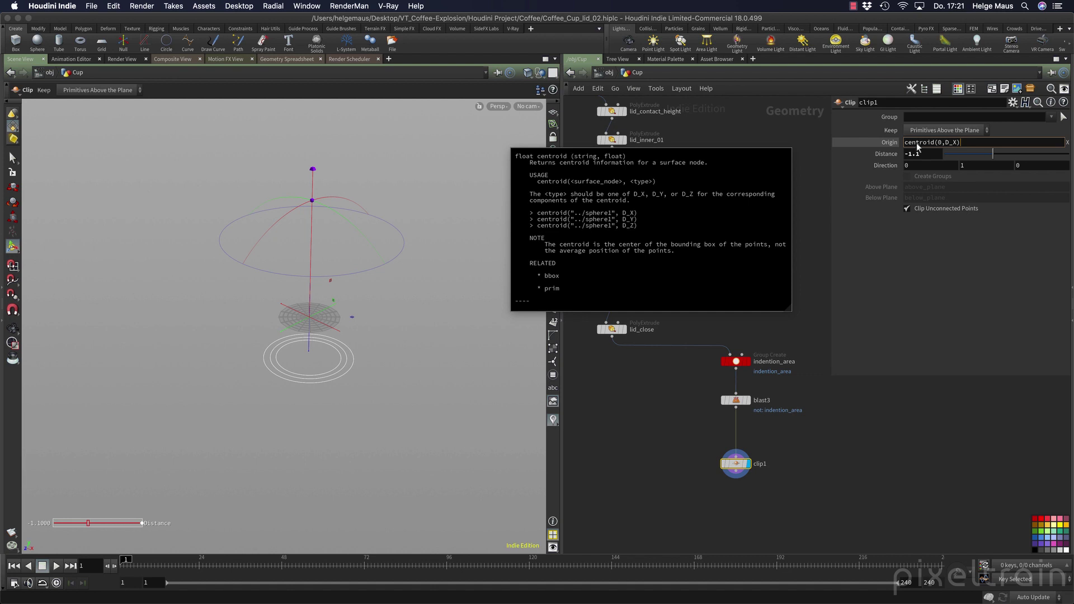
key(Return)
Set the Clip node's Origin Z to the expression centroid(0,D_Z) and show the Origin values as expressions.
click(1041, 143)
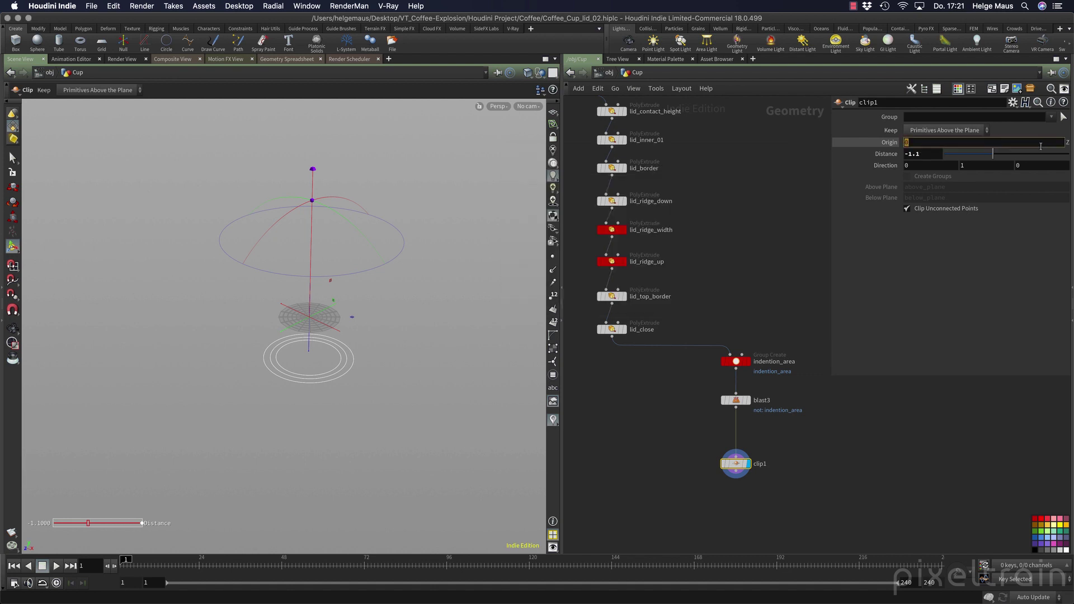
text(cent)
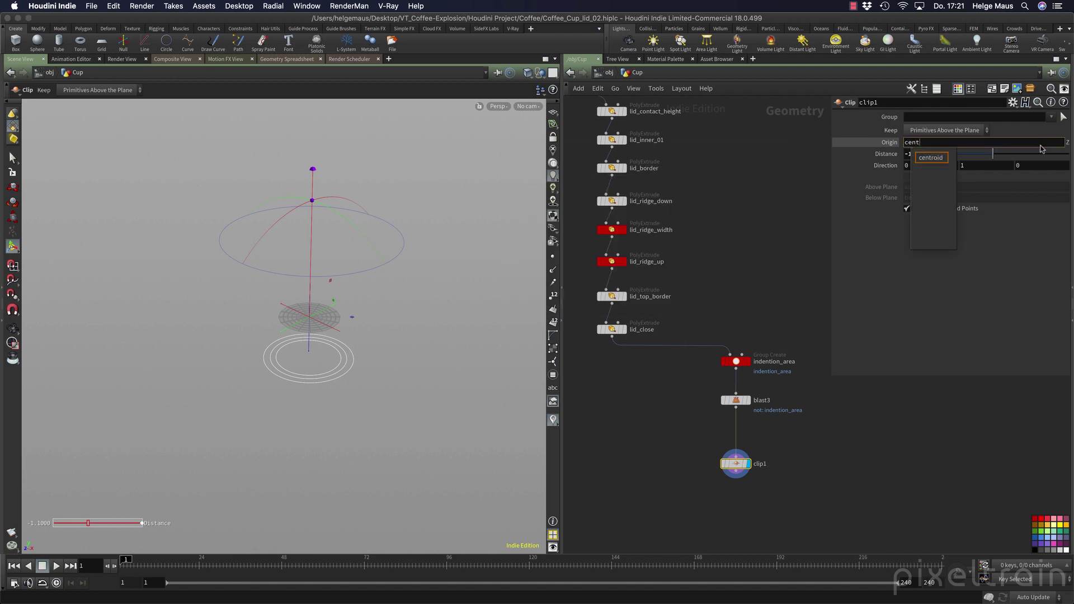
key(Tab)
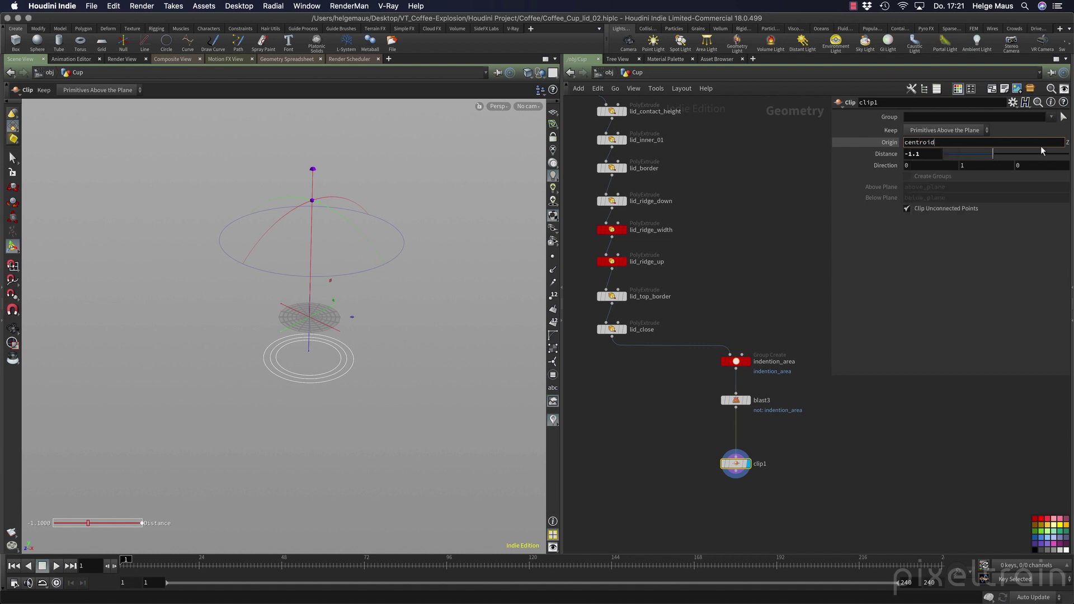
text((0)
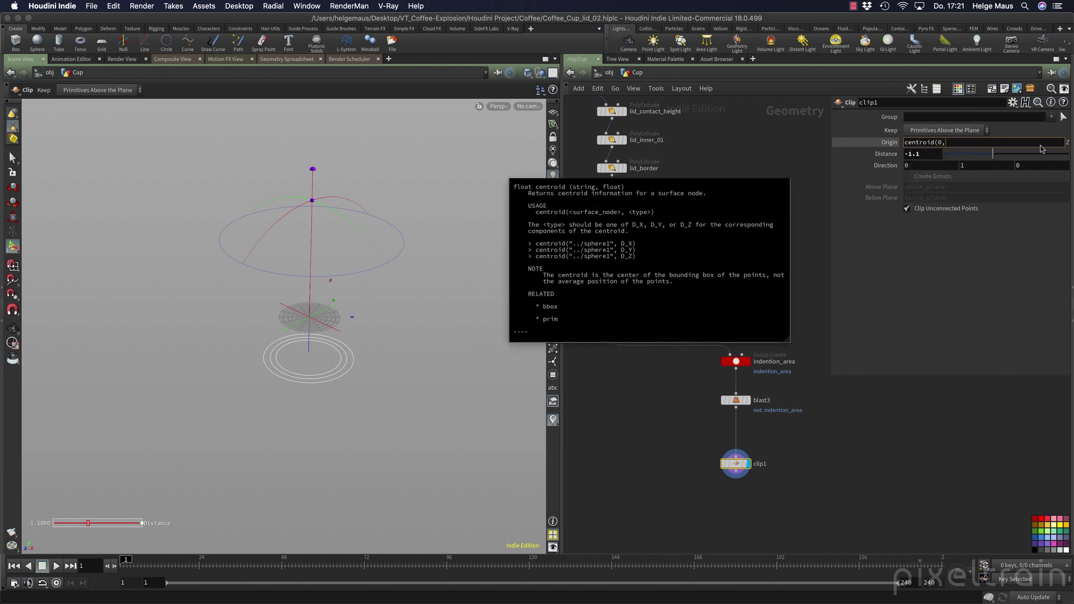
text(,D)
text(X))
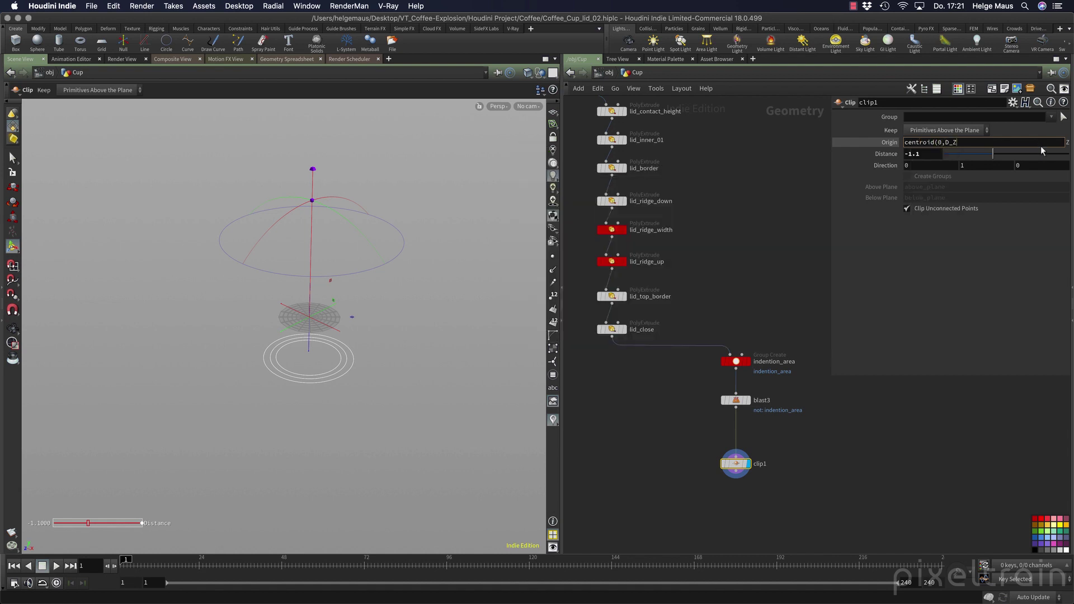
key(Return)
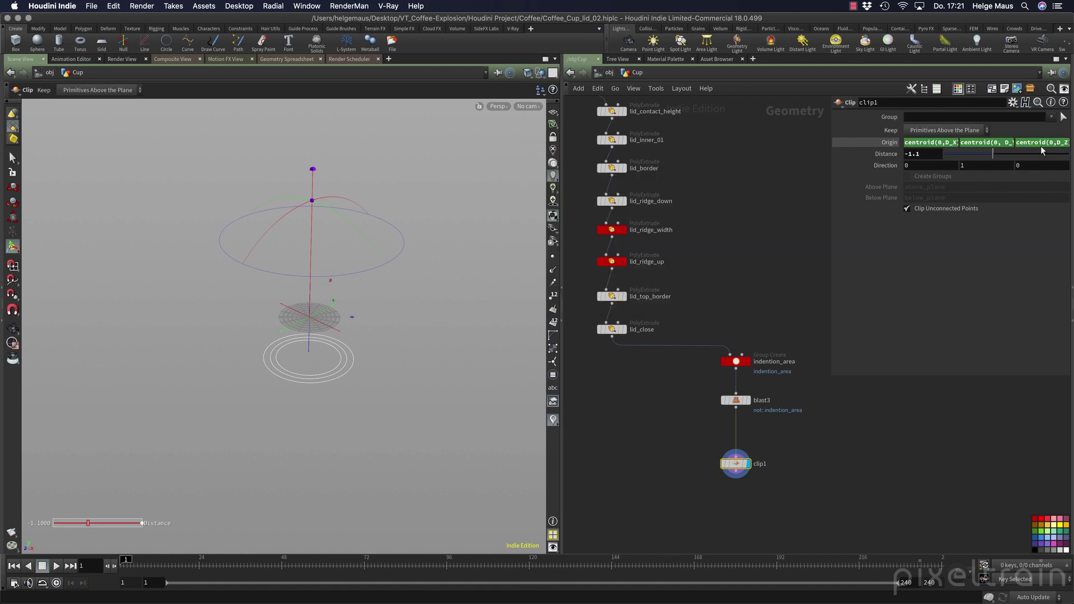
click(890, 142)
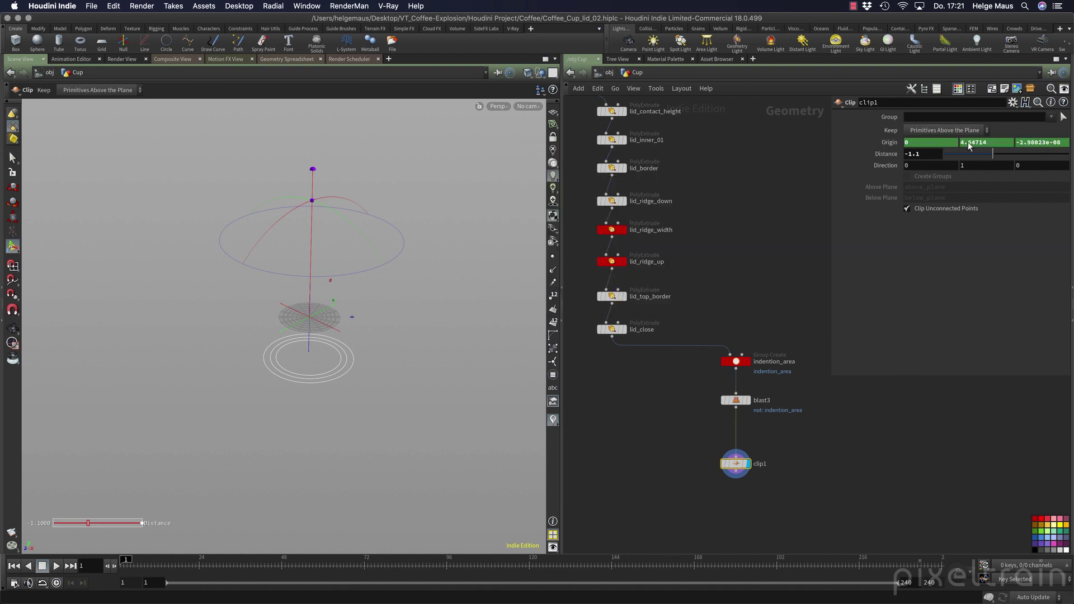
click(887, 143)
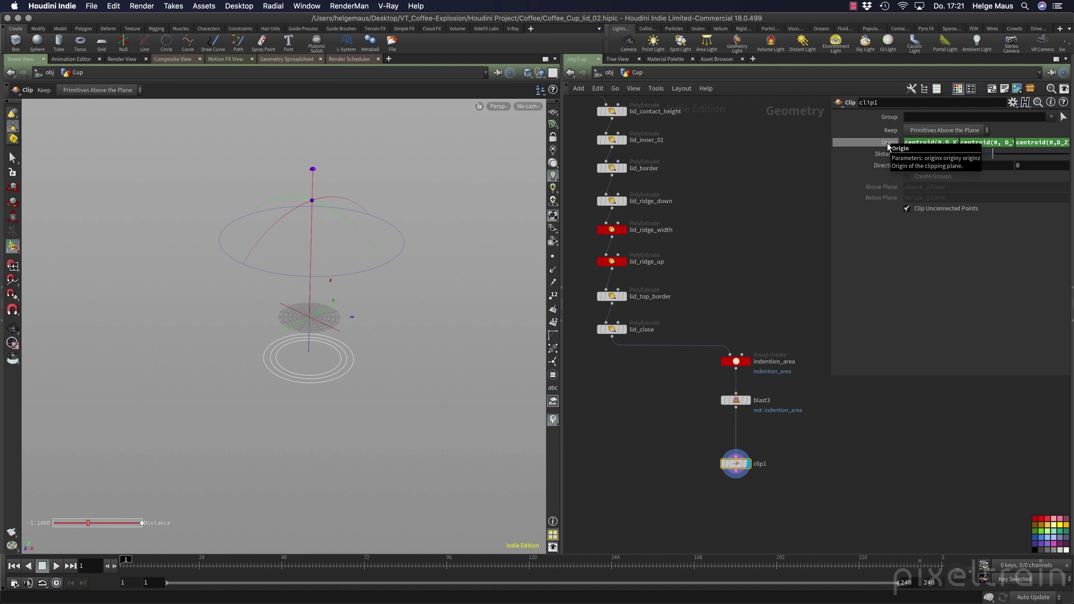
Rename the Clip node to Clip_from_Centroid.
double_click(737, 468)
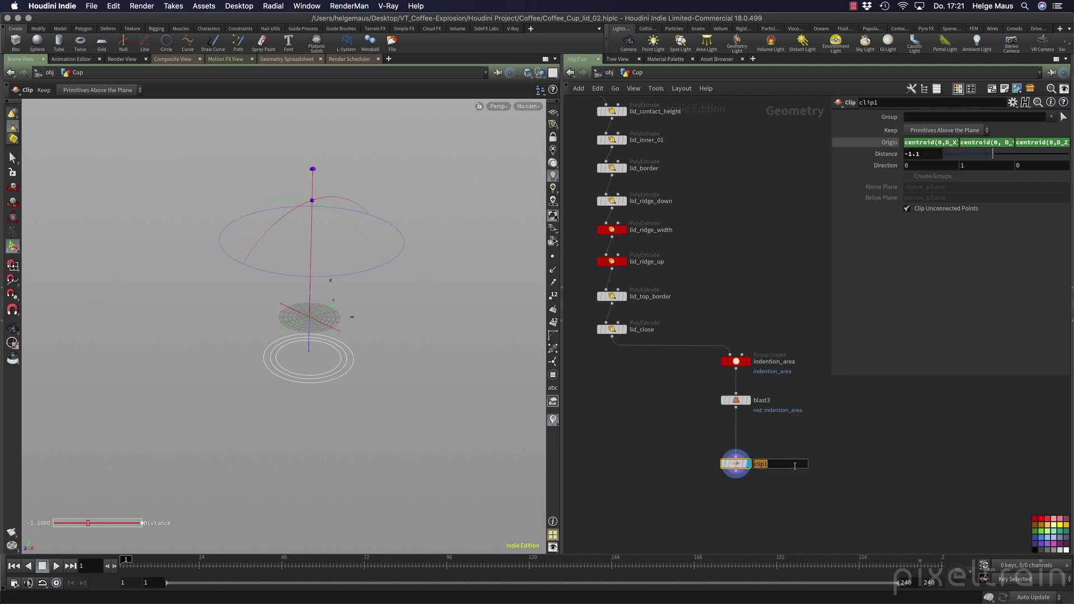
text(Clip_from_Centroid)
key(Return)
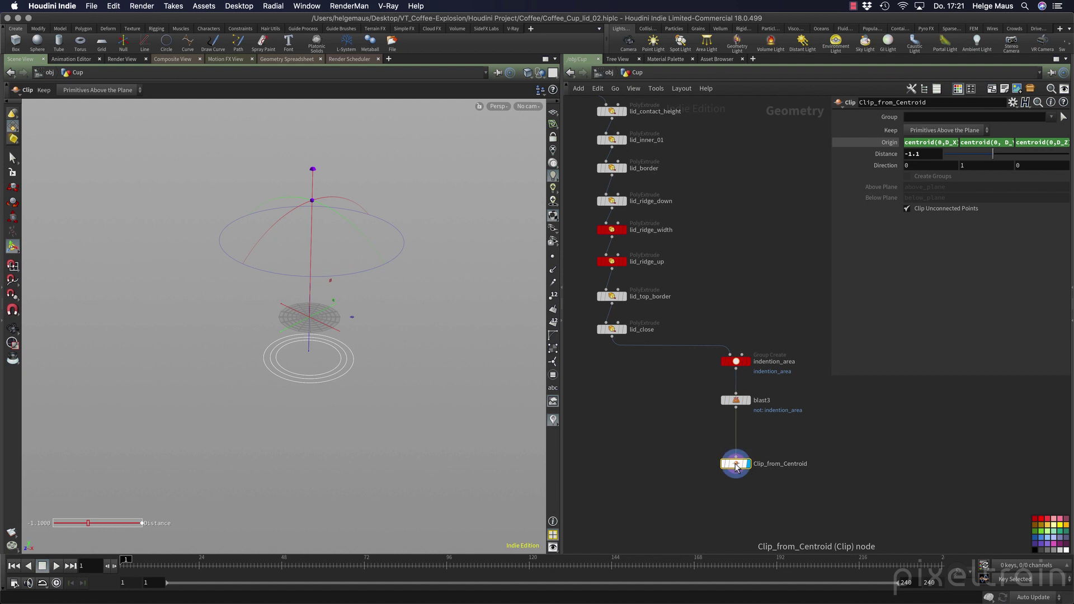
click(1013, 102)
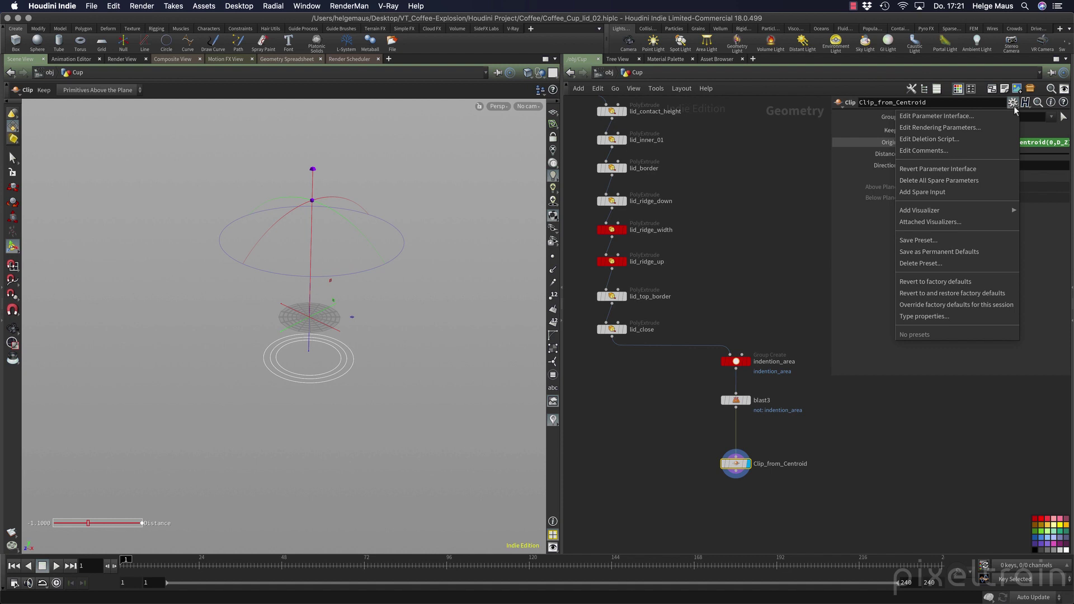
click(948, 239)
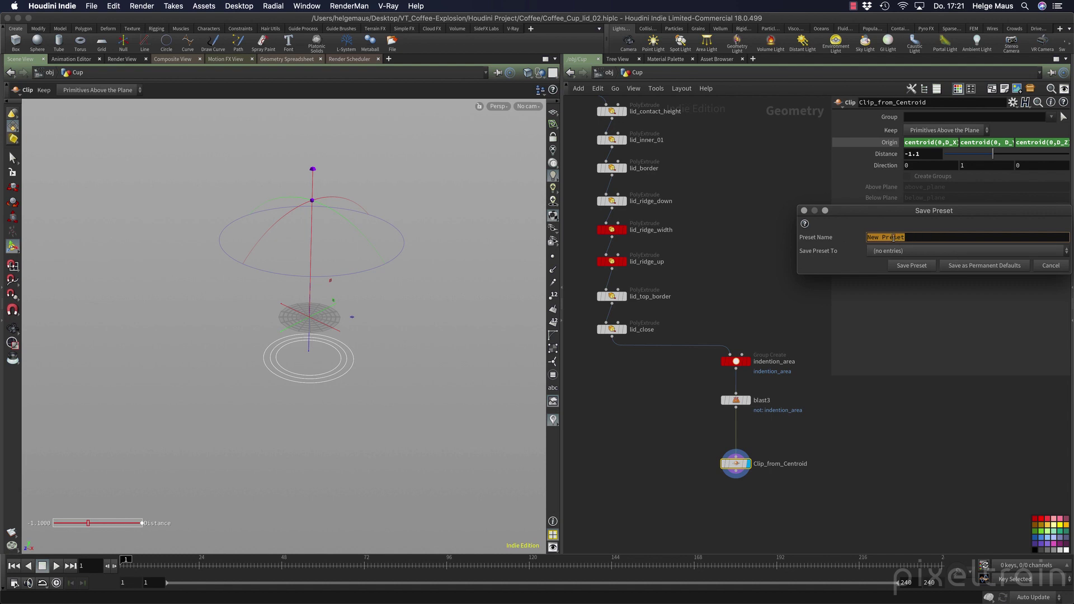
click(1059, 256)
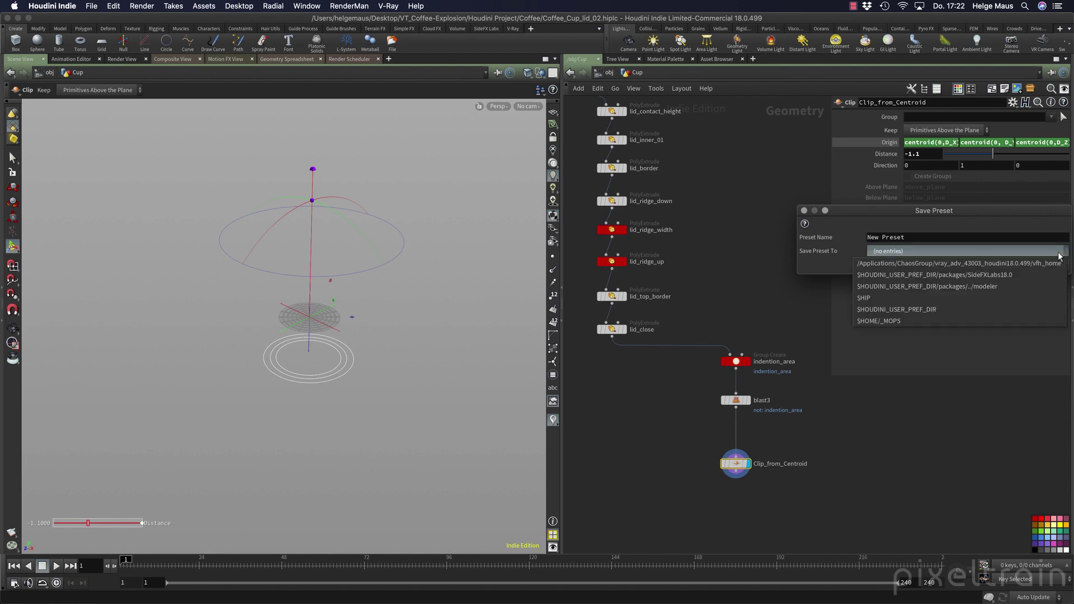
click(997, 205)
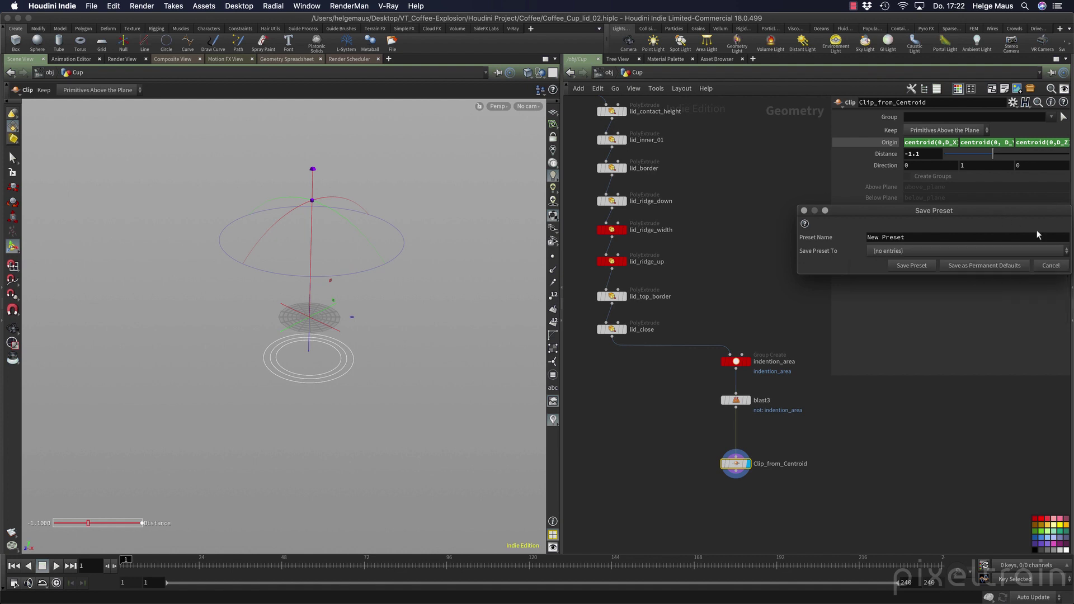
click(1045, 265)
click(1013, 103)
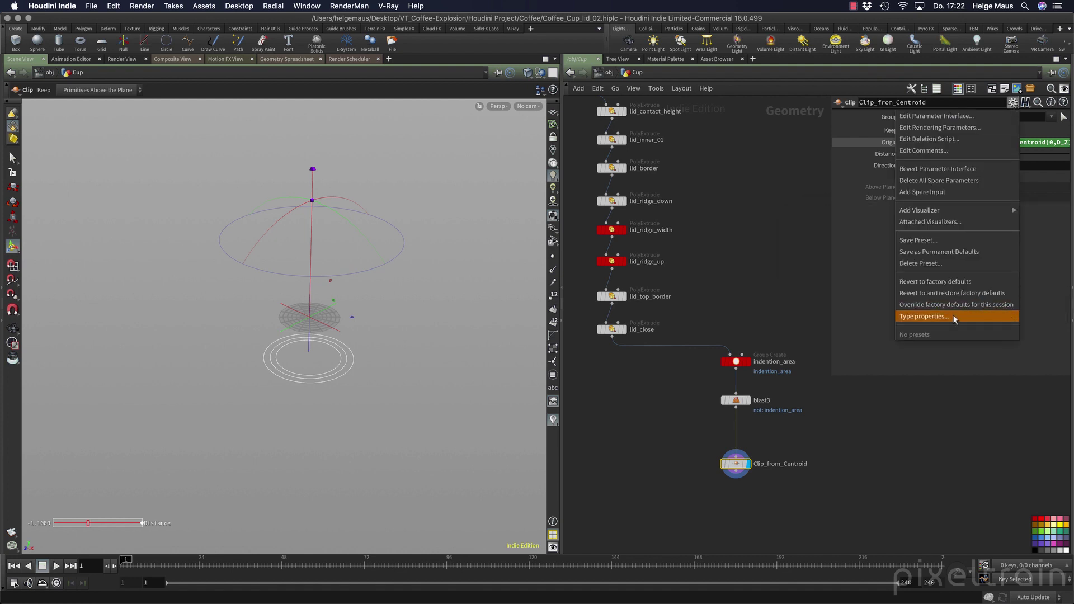
click(855, 327)
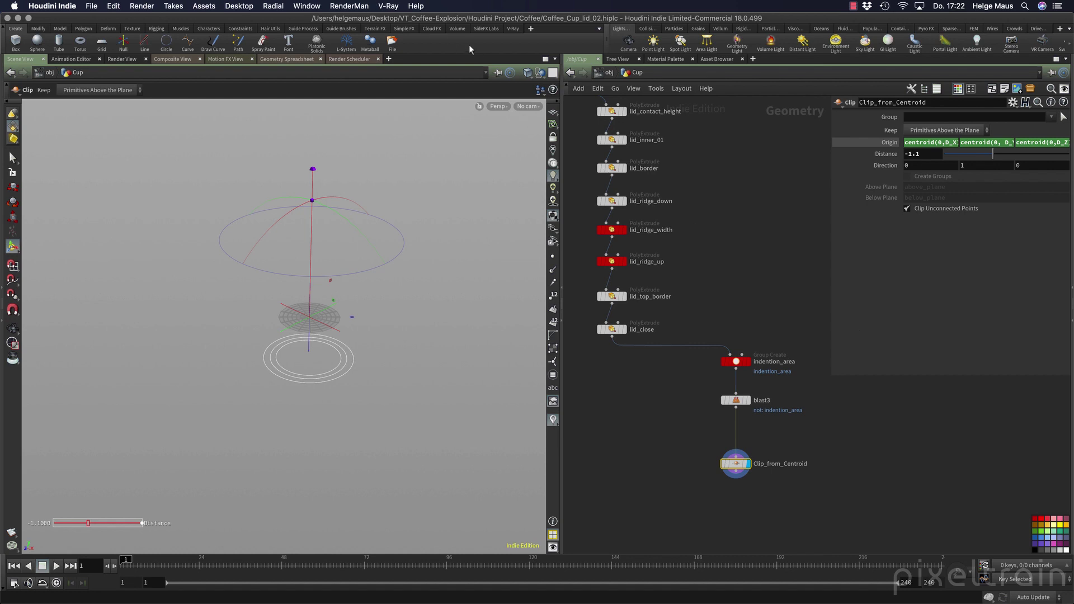
Create a new shelf with the name pix_tutorial and the label pixeltrain tutorial.
click(530, 29)
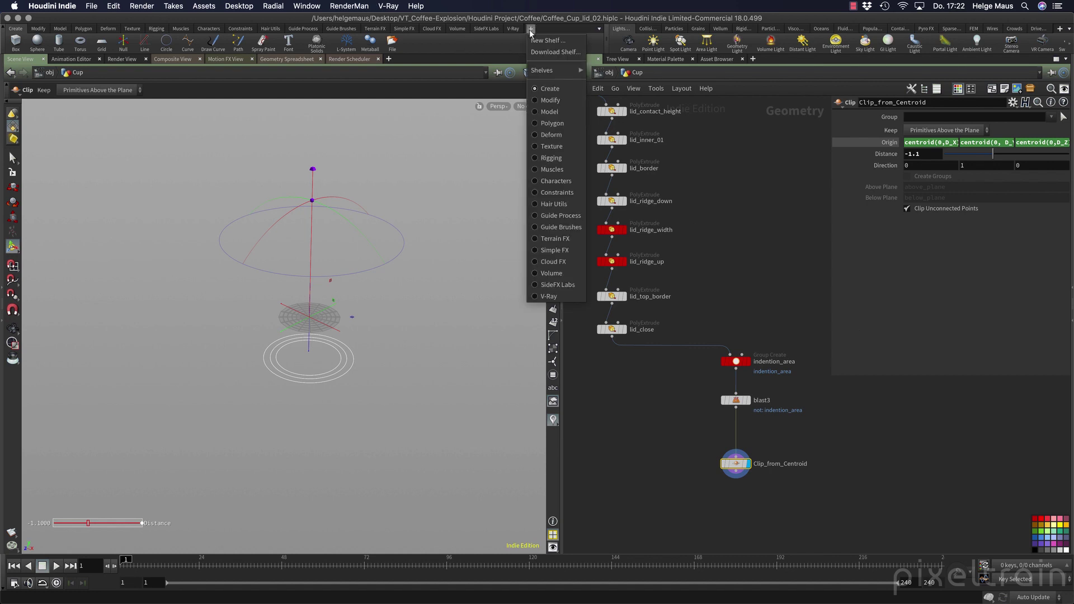
click(550, 43)
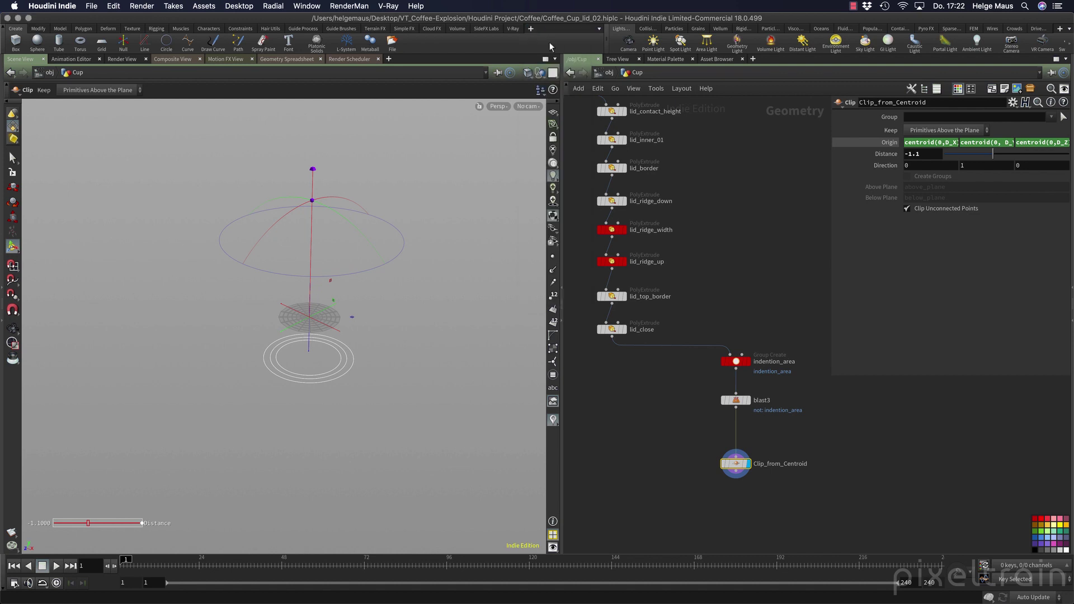
drag(549, 24, 490, 159)
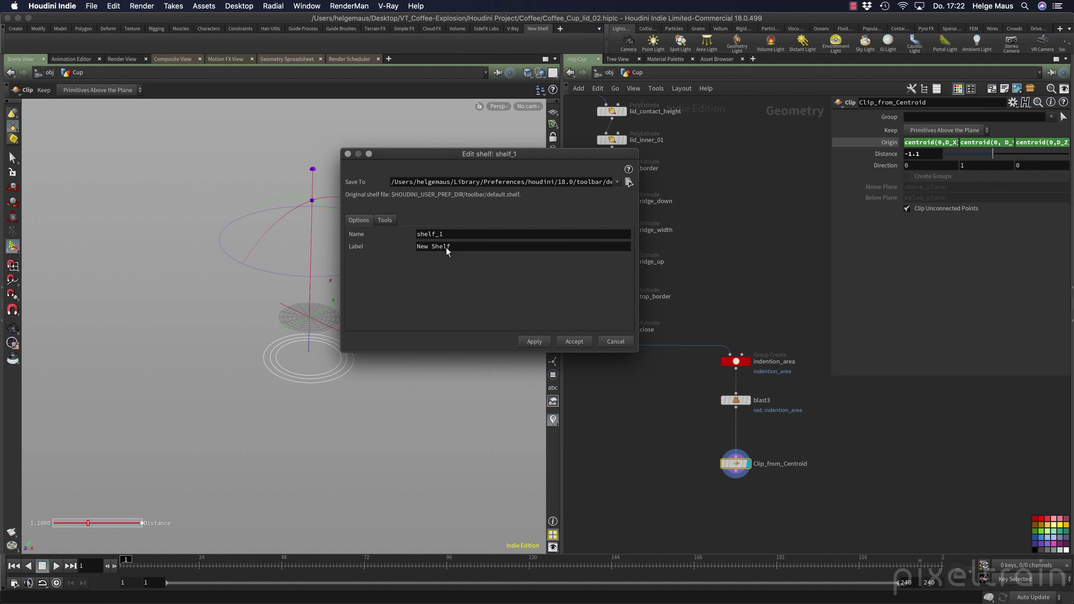
drag(448, 234, 390, 231)
text(pix_)
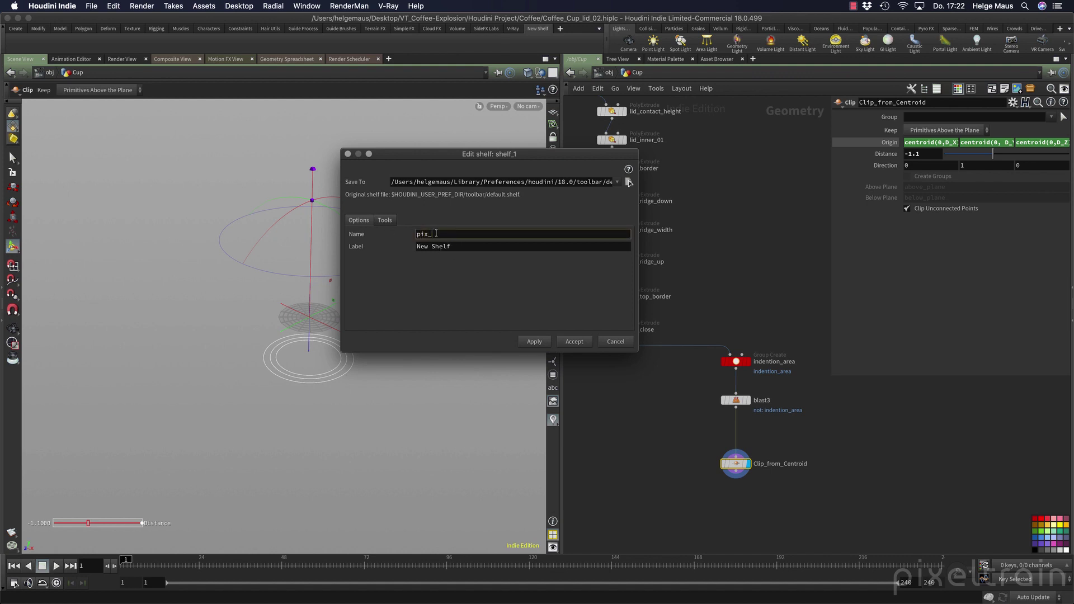
text(tutorial)
key(Tab)
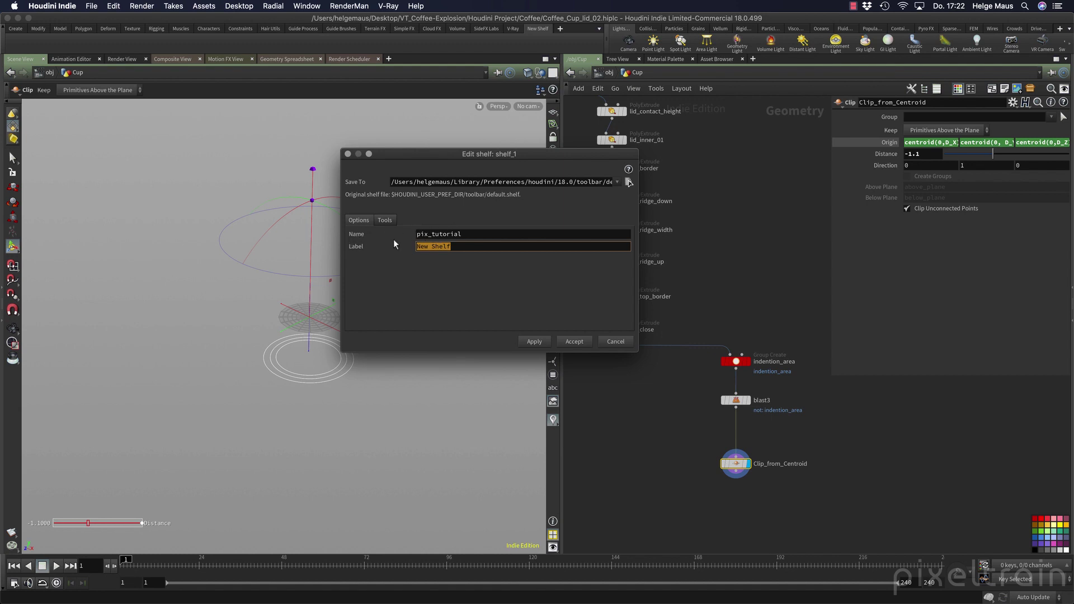
text(pixeltrain tutorial)
click(574, 341)
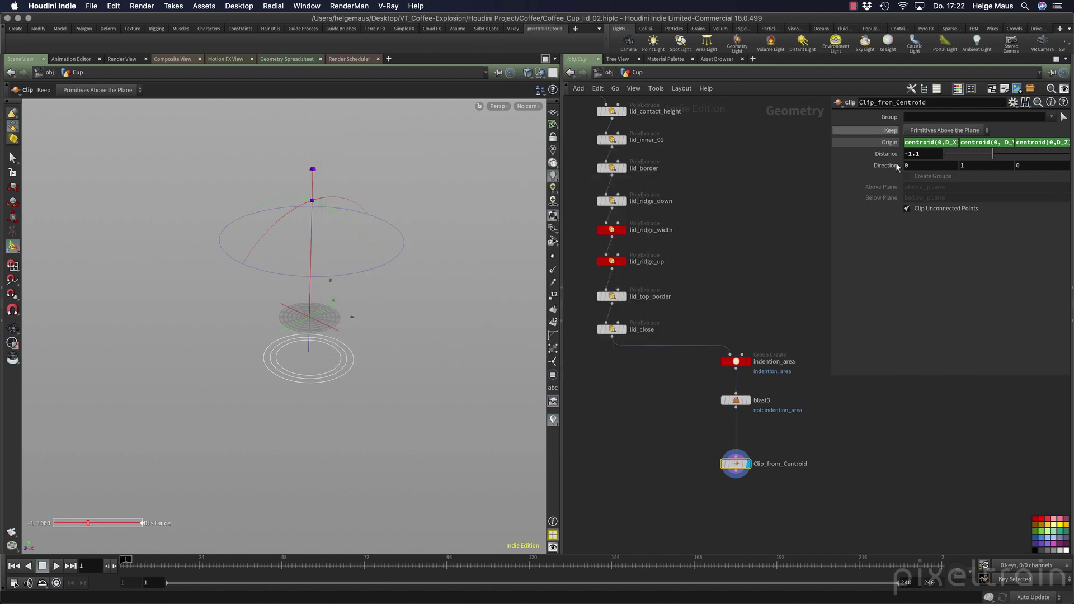
Add the Clip_from_Centroid node to the pixeltrain tutorial shelf as a tool and delete the original node from the network.
mouse_move(746, 463)
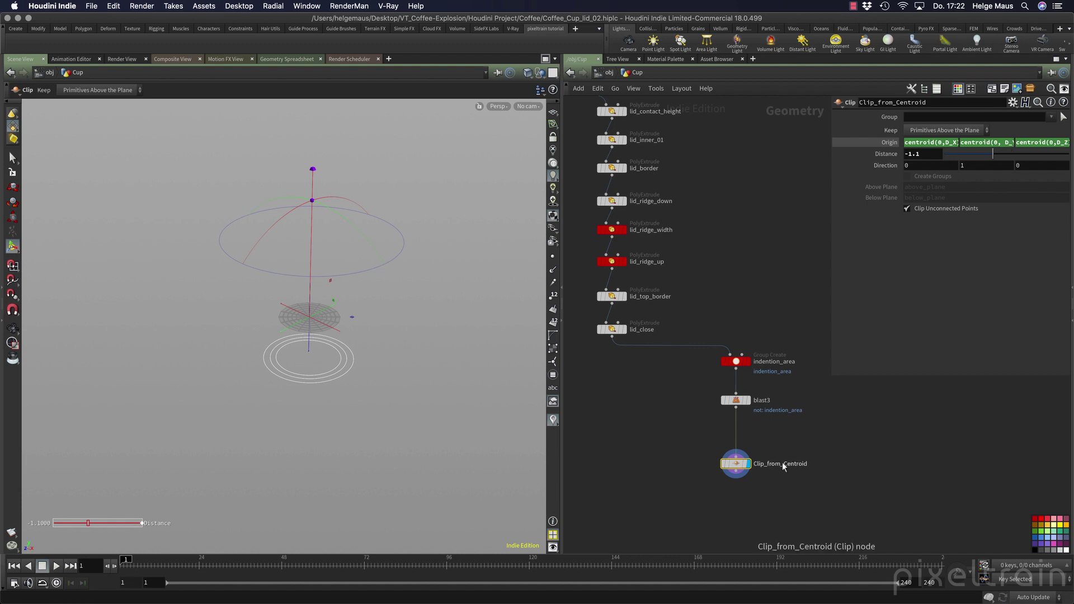
drag(737, 464, 725, 449)
drag(315, 83, 223, 47)
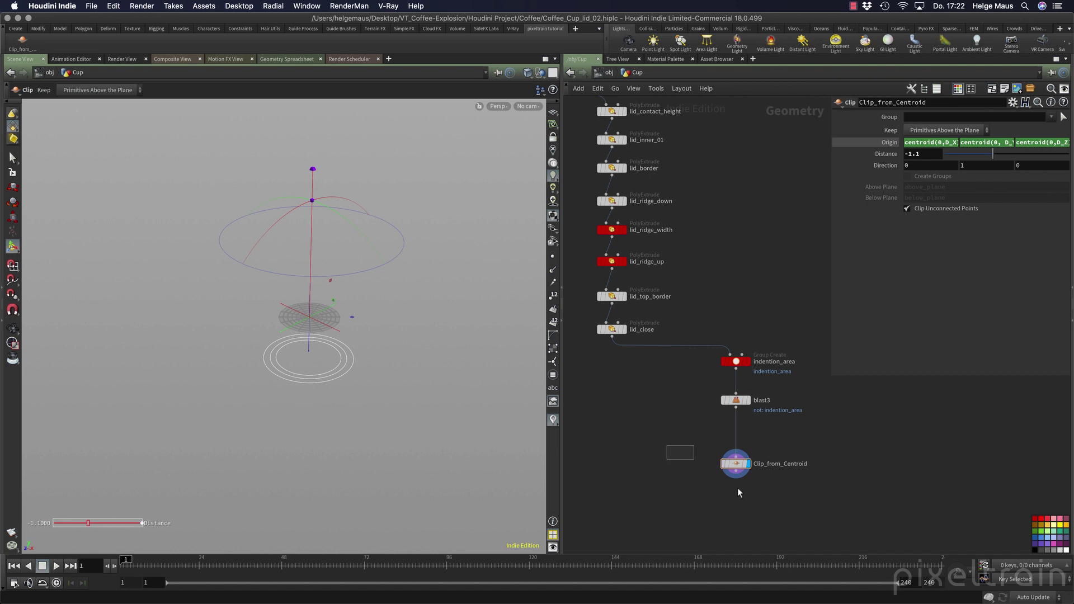
key(Delete)
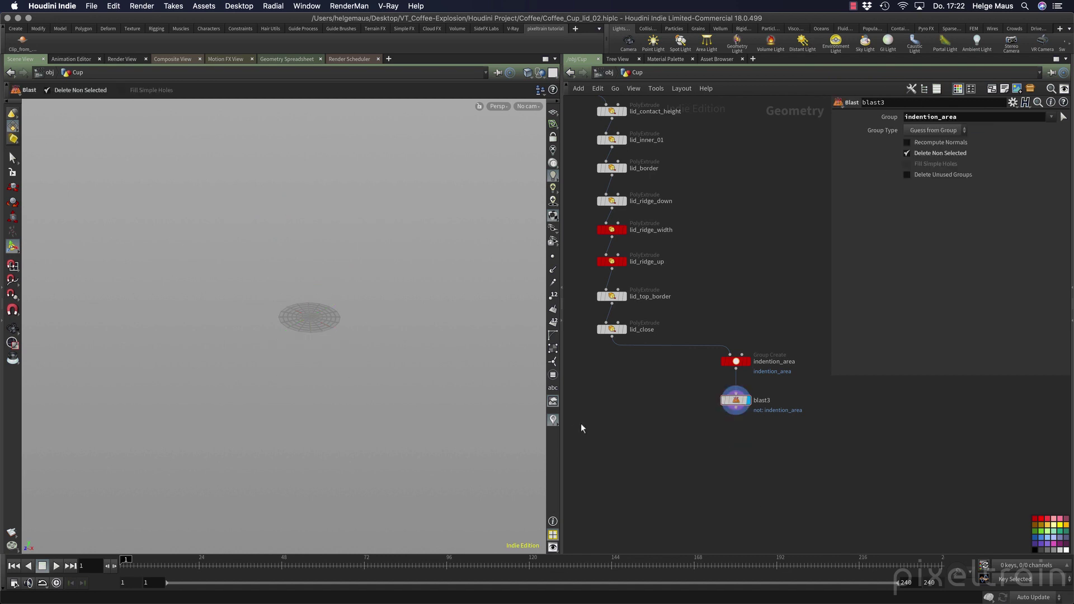
Create a Clip_from_Centroid node with the new shelf tool and locate it in the network.
click(22, 46)
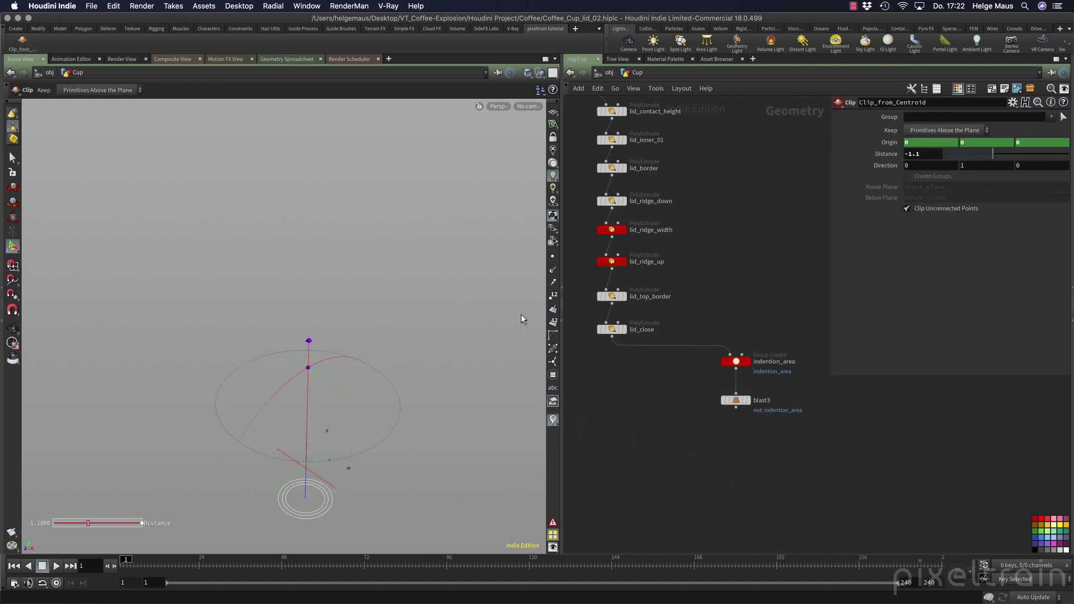
middle_drag(731, 450, 823, 451)
scroll(611, 442, down, 3)
scroll(612, 444, down, 4)
scroll(613, 445, up, 4)
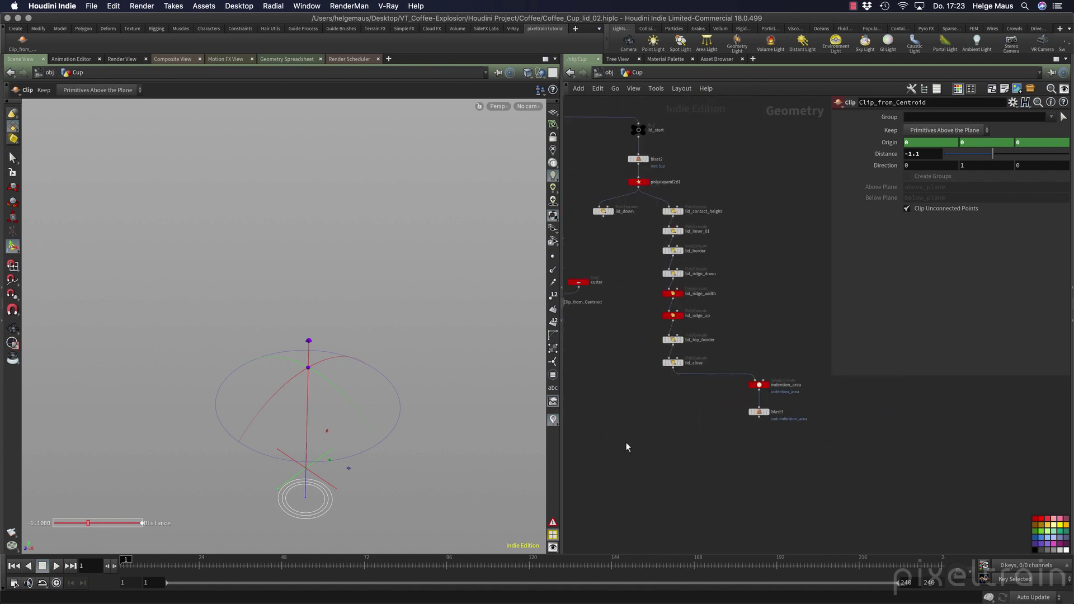
key(f)
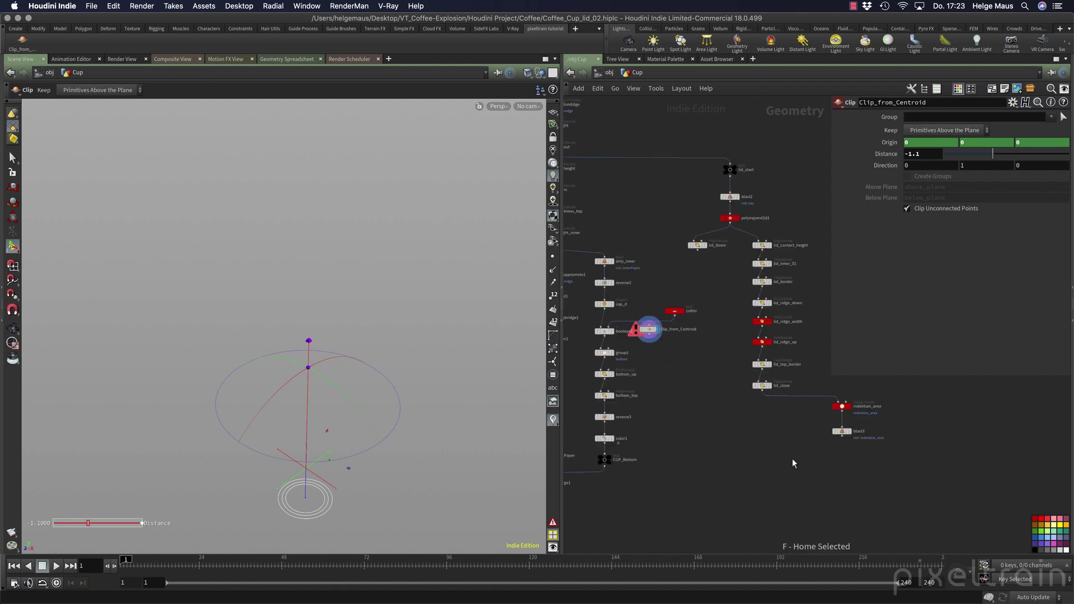
Move the Clip_from_Centroid node below blast3, then delete it.
drag(781, 365, 845, 479)
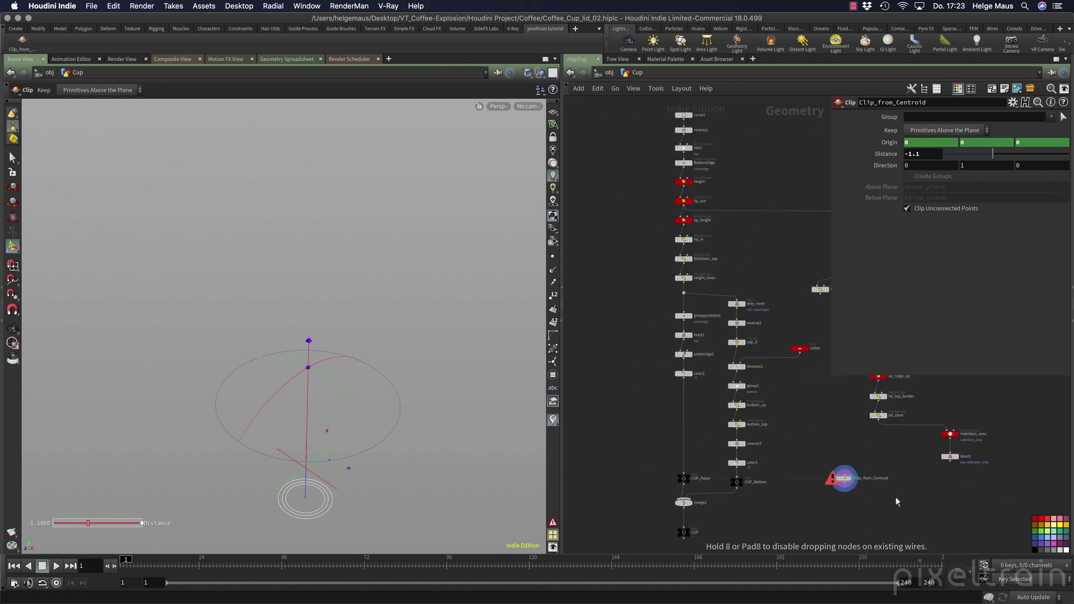
drag(896, 502, 1001, 505)
scroll(699, 439, up, 6)
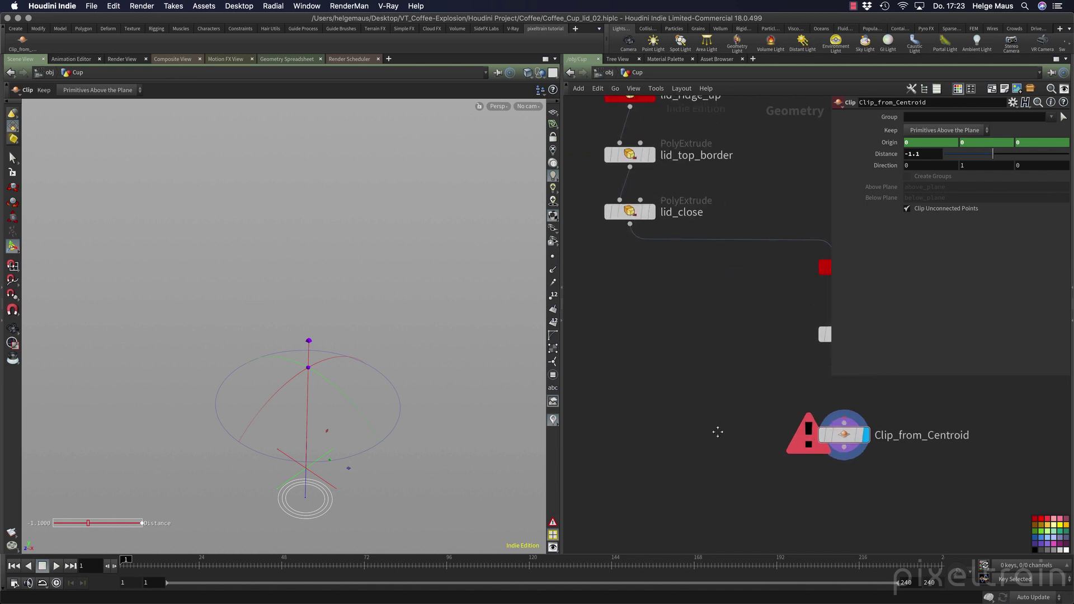
middle_drag(718, 432, 590, 433)
drag(721, 438, 721, 423)
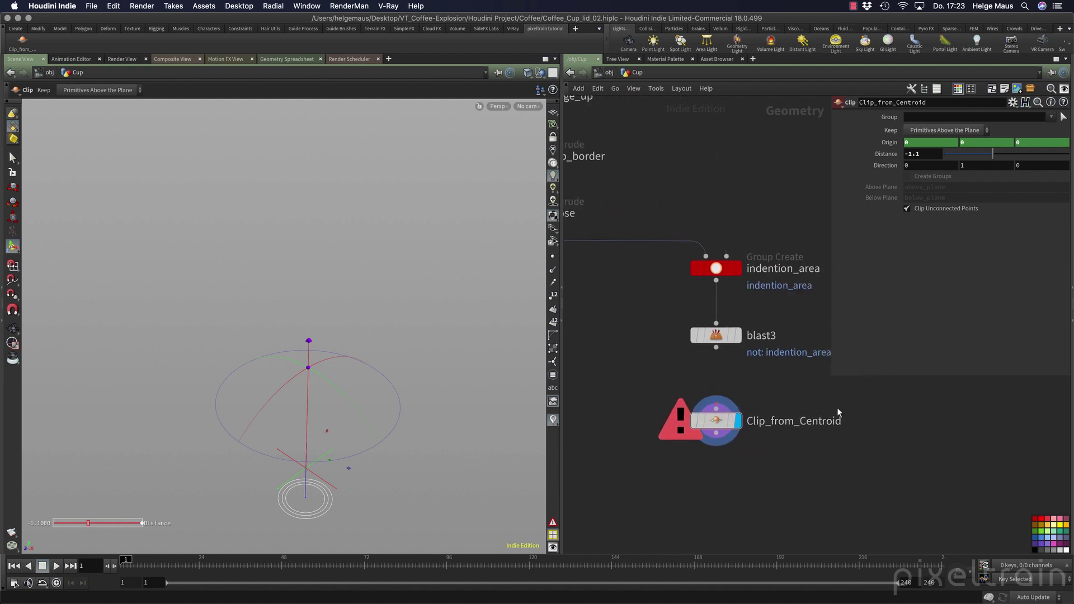
drag(670, 388, 791, 461)
key(Delete)
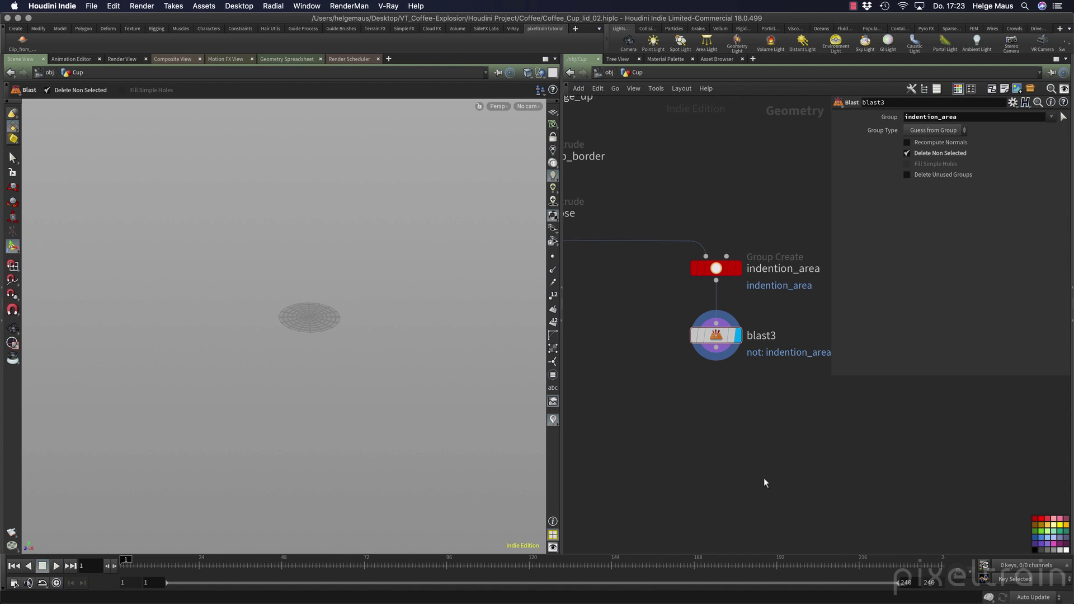
Add a Clip_from_Centroid node by searching the operators for clip, and connect it below blast3.
key(Tab)
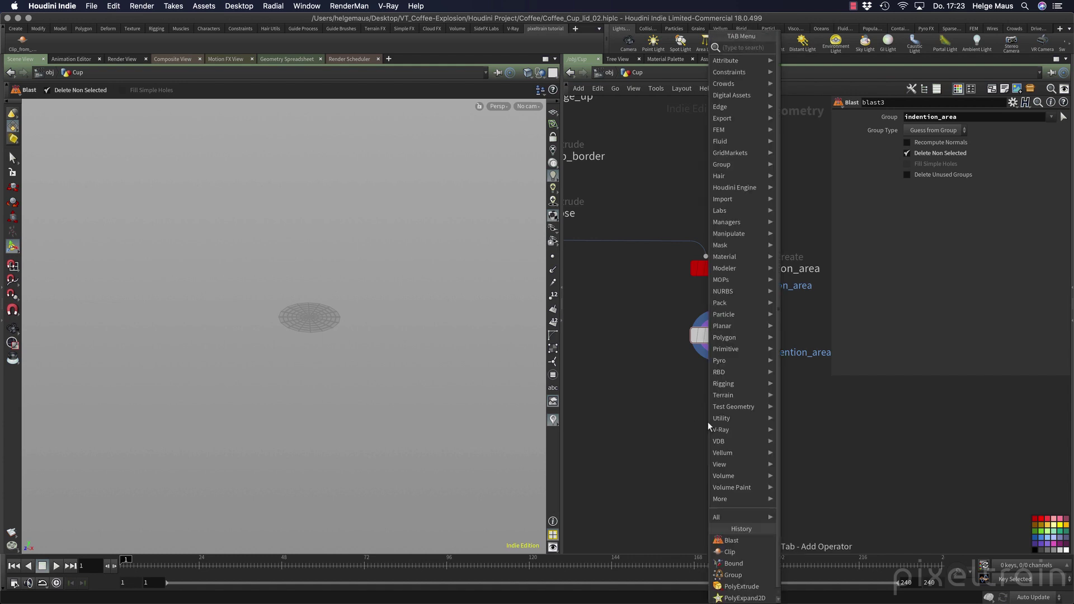
text(clip)
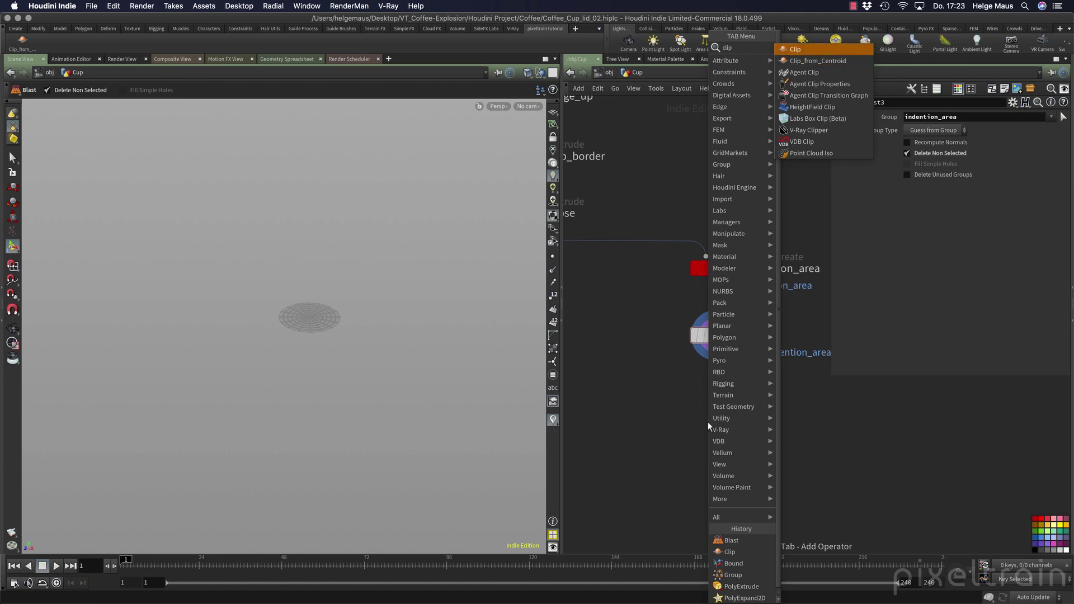
key(Down)
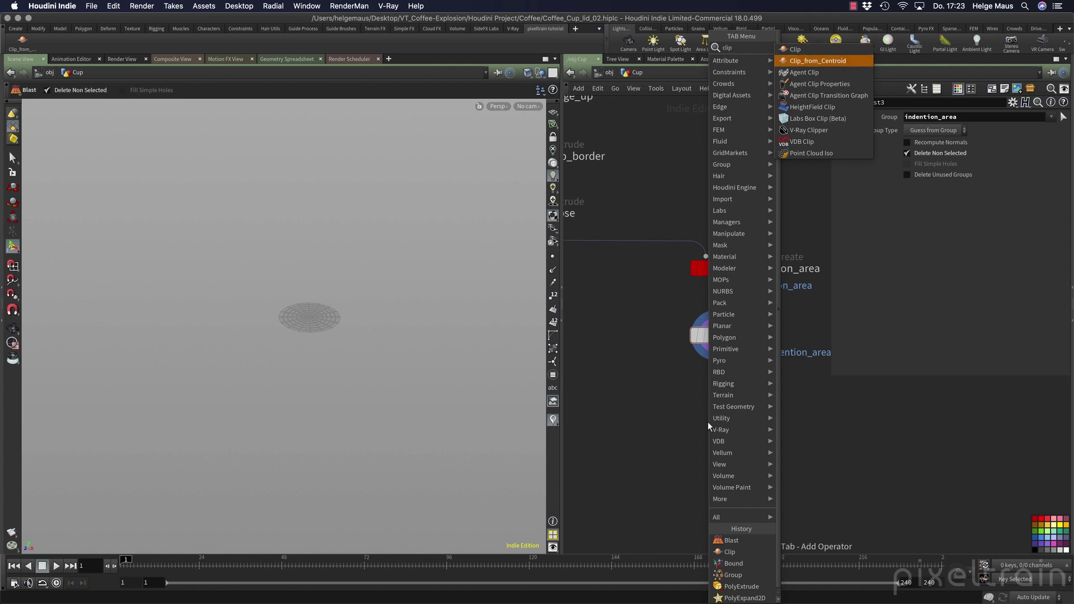
key(Return)
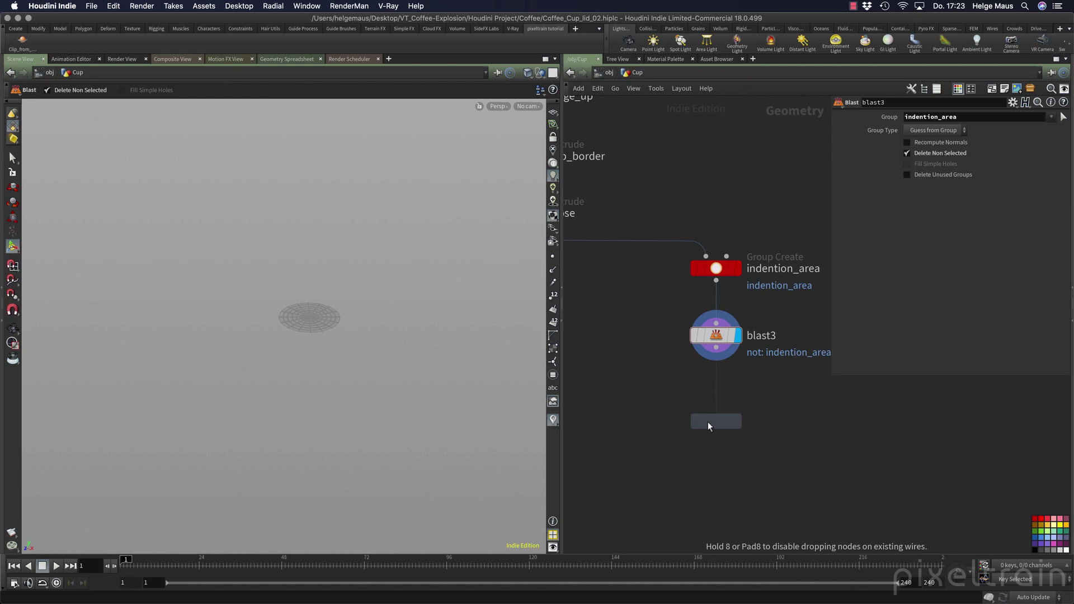
click(708, 425)
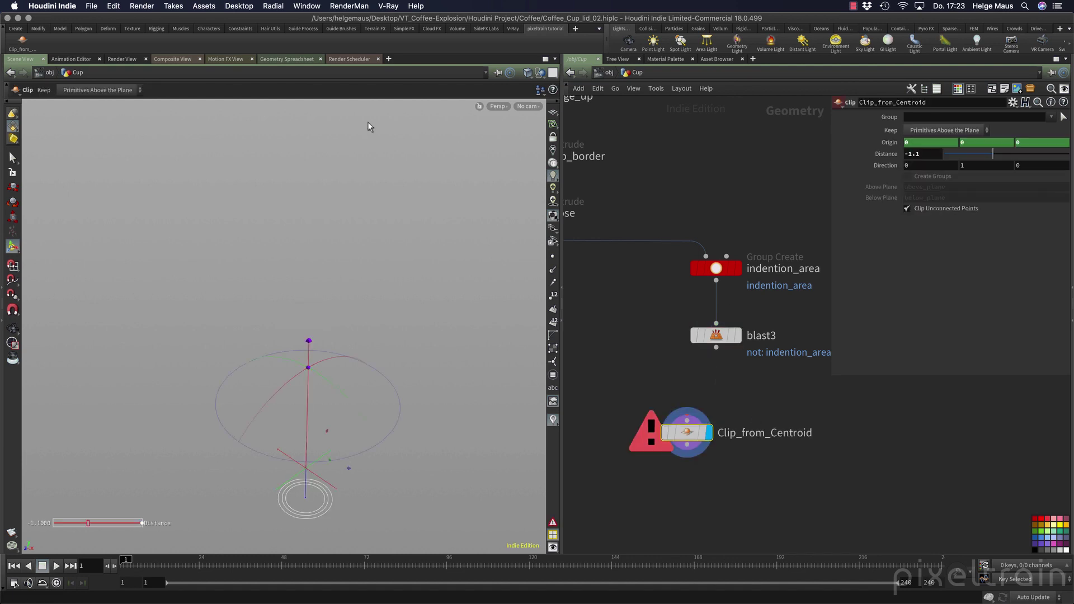
click(17, 29)
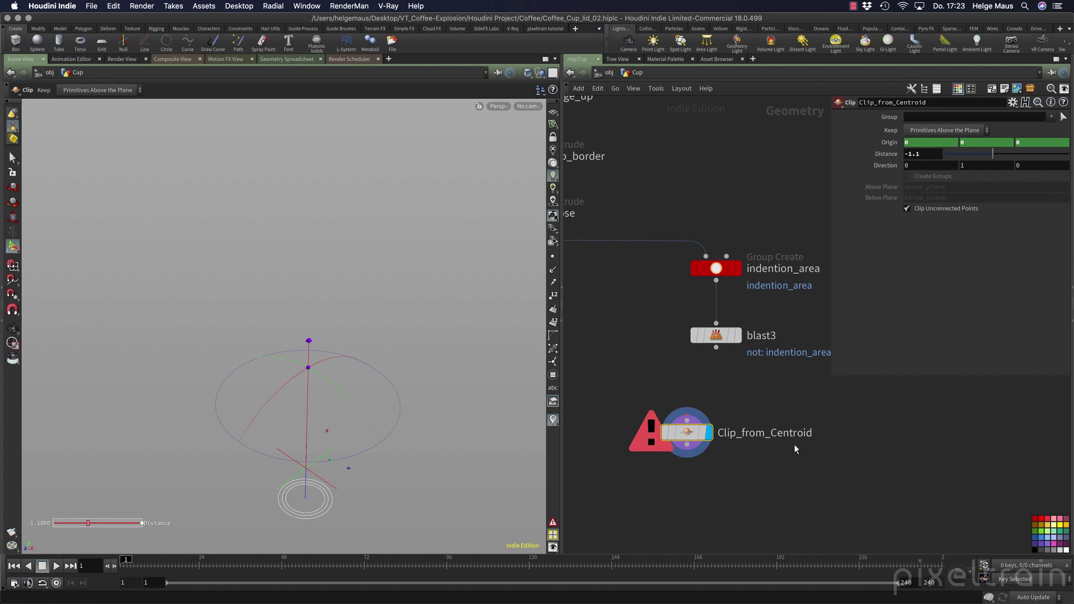
click(782, 392)
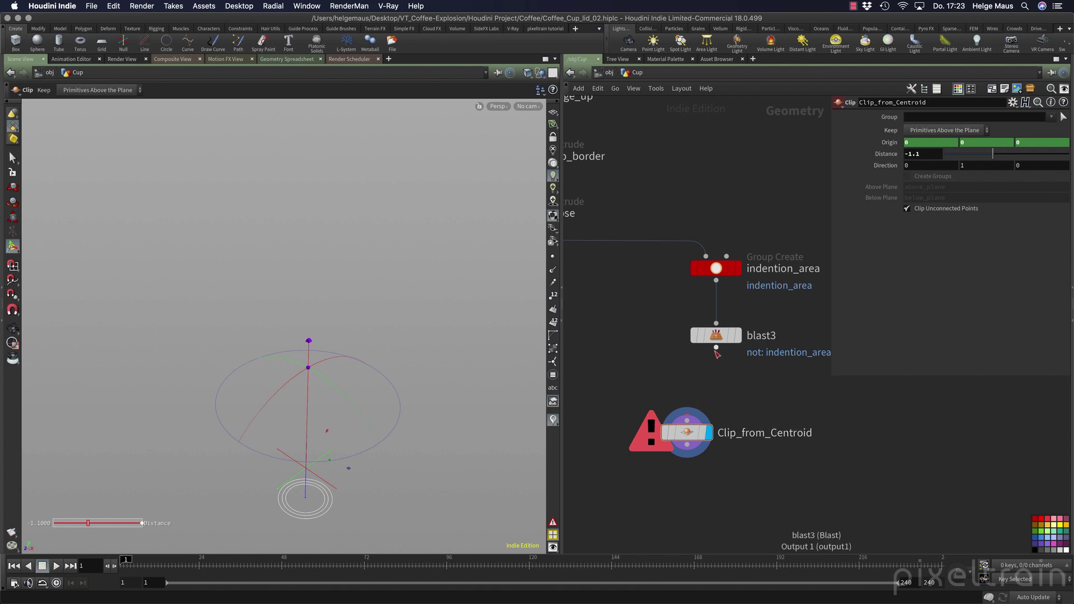
drag(717, 348, 716, 397)
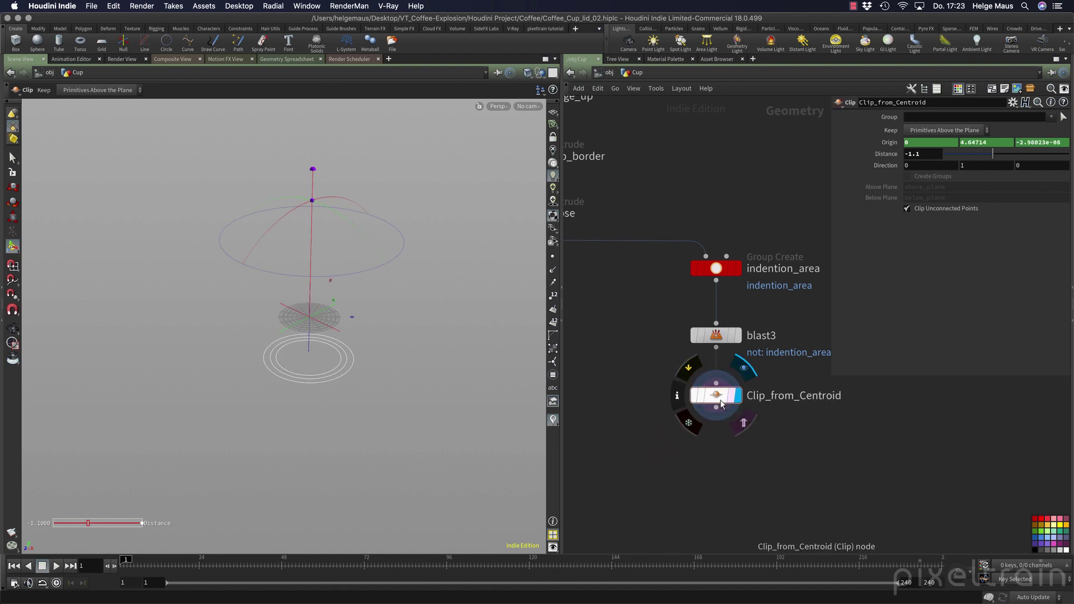
Raise the clip plane by setting the Distance of Clip_from_Centroid to -0.46.
scroll(739, 450, right, 3)
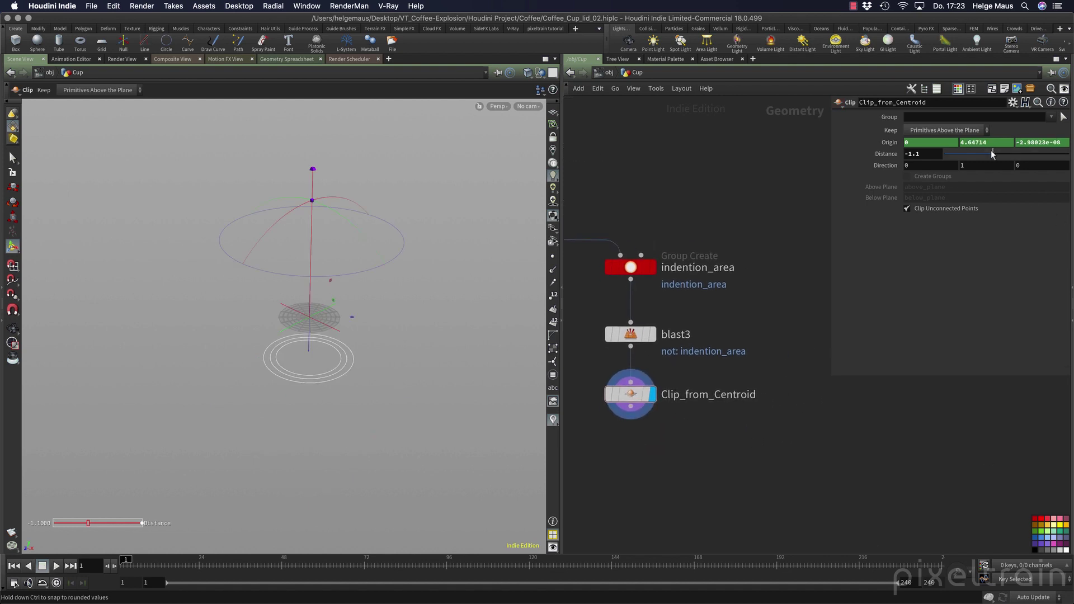
mouse_move(993, 154)
mouse_down()
mouse_move(1029, 163)
mouse_move(1002, 163)
mouse_up()
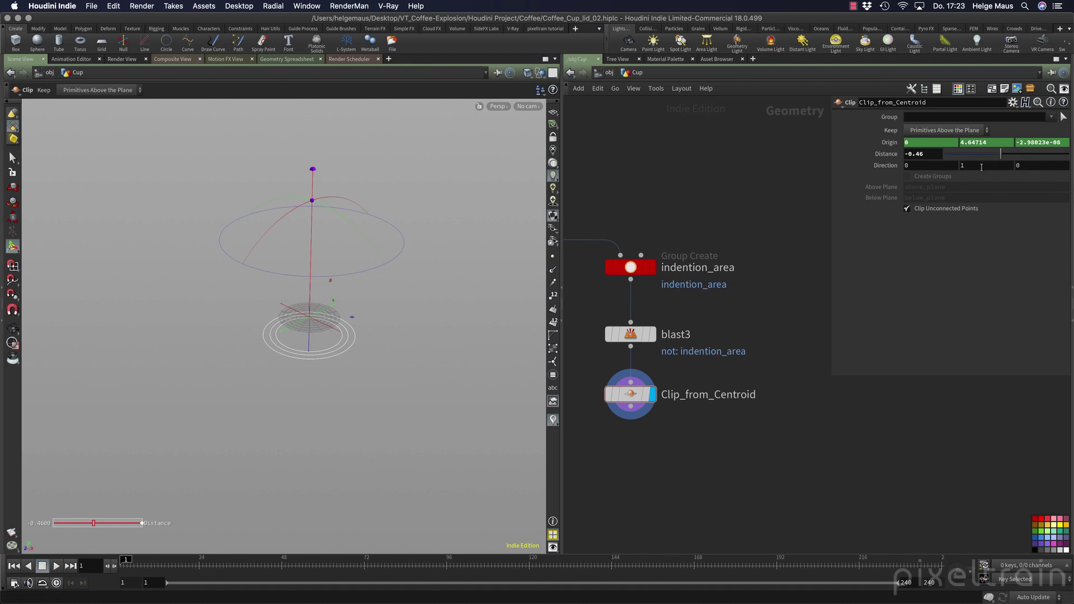
Turn on the template display of the CUP output node and compare the cup with the clip plane.
scroll(684, 470, down, 10)
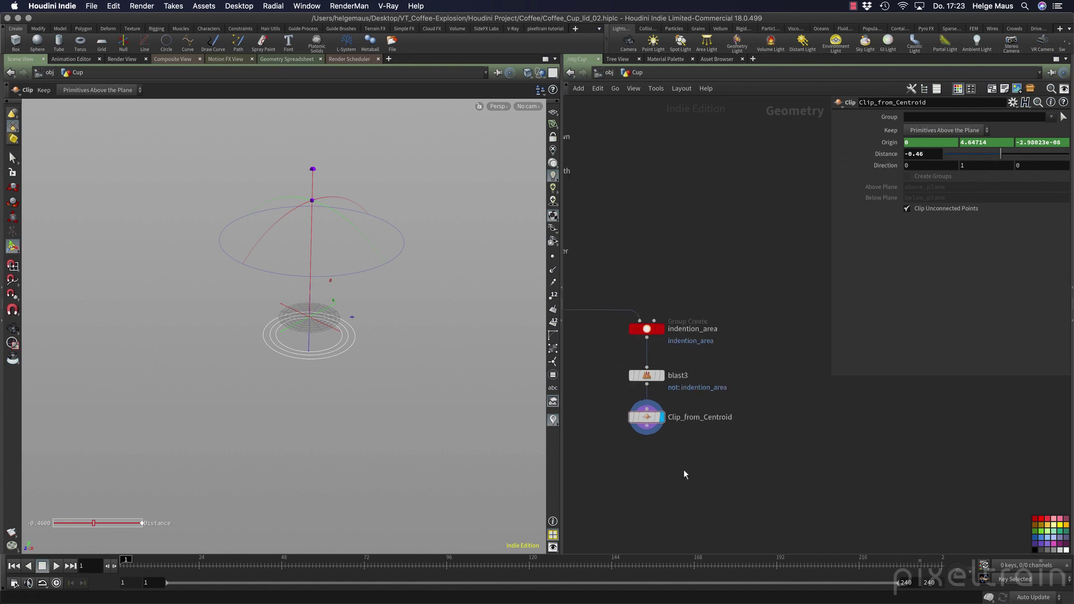
key(t)
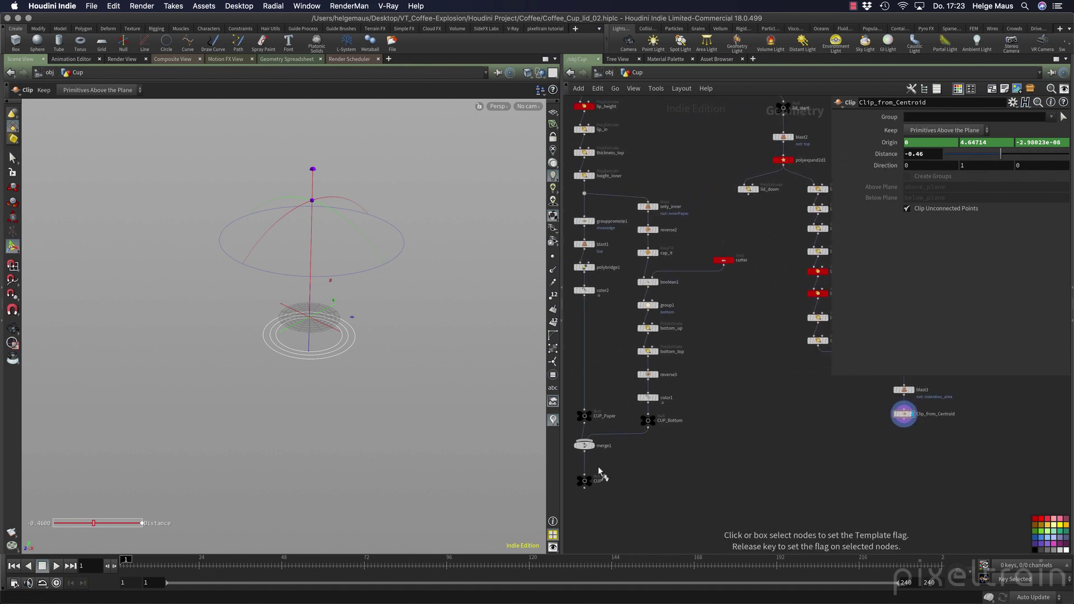
drag(599, 466, 574, 493)
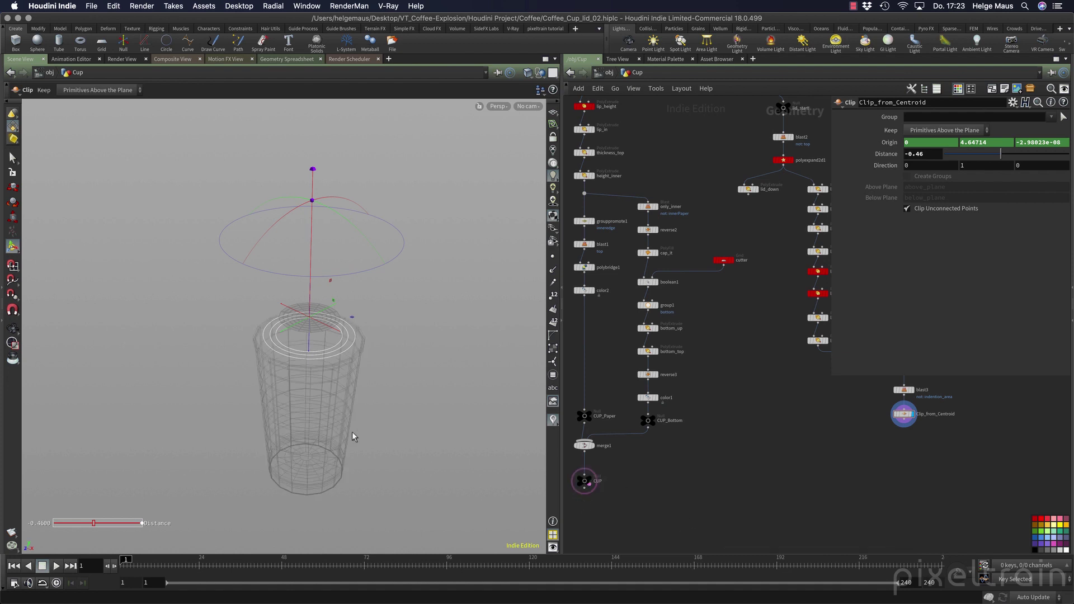
alt+drag(351, 431, 314, 398)
alt+right_drag(314, 398, 380, 389)
middle_drag(380, 389, 311, 382)
key(Return)
middle_drag(883, 438, 790, 476)
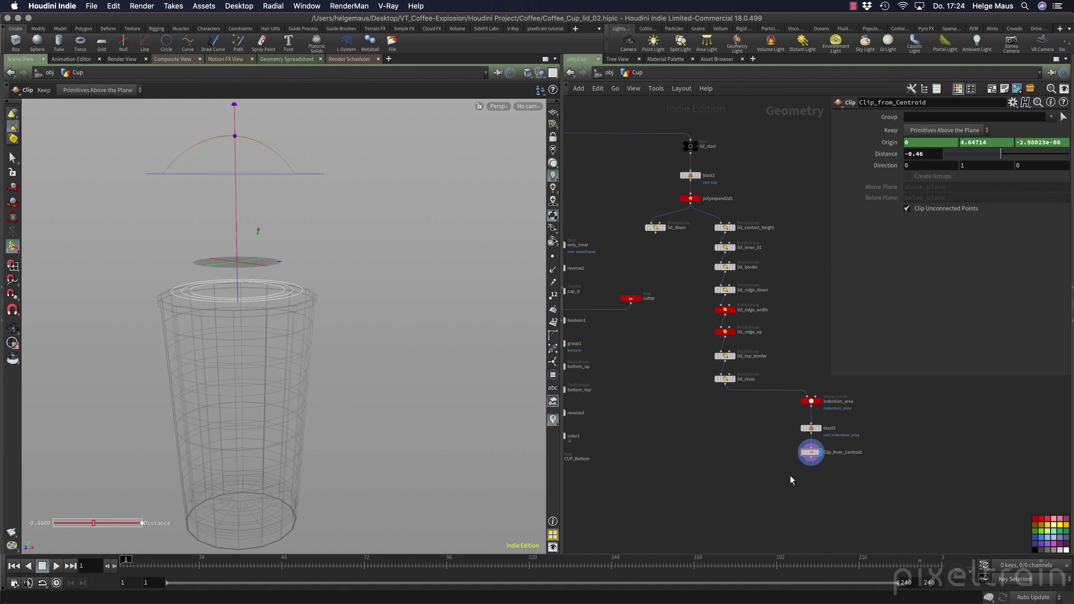
Template only the lid_close node so the lid serves as a reference for the clip plane.
key(e)
click(725, 379)
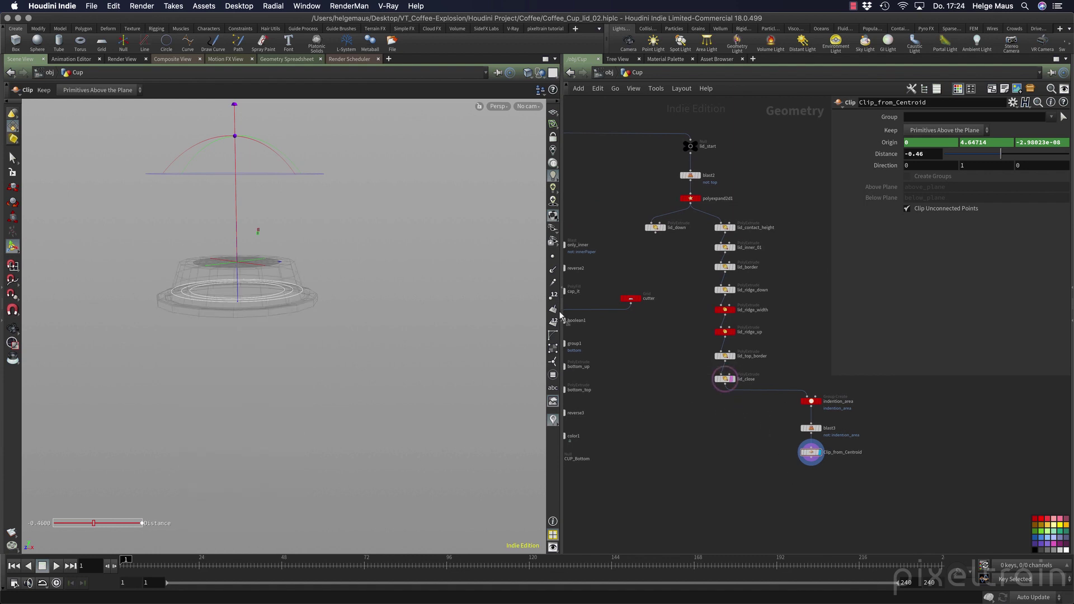
alt+right_drag(144, 285, 283, 280)
alt+drag(283, 280, 290, 301)
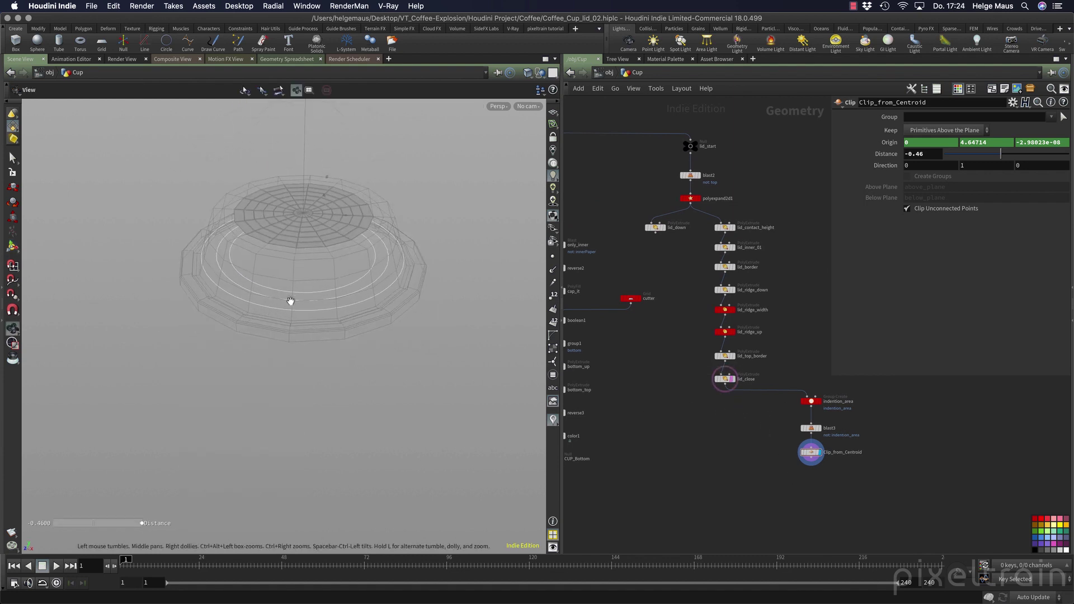
alt+middle_drag(290, 300, 295, 344)
key(Return)
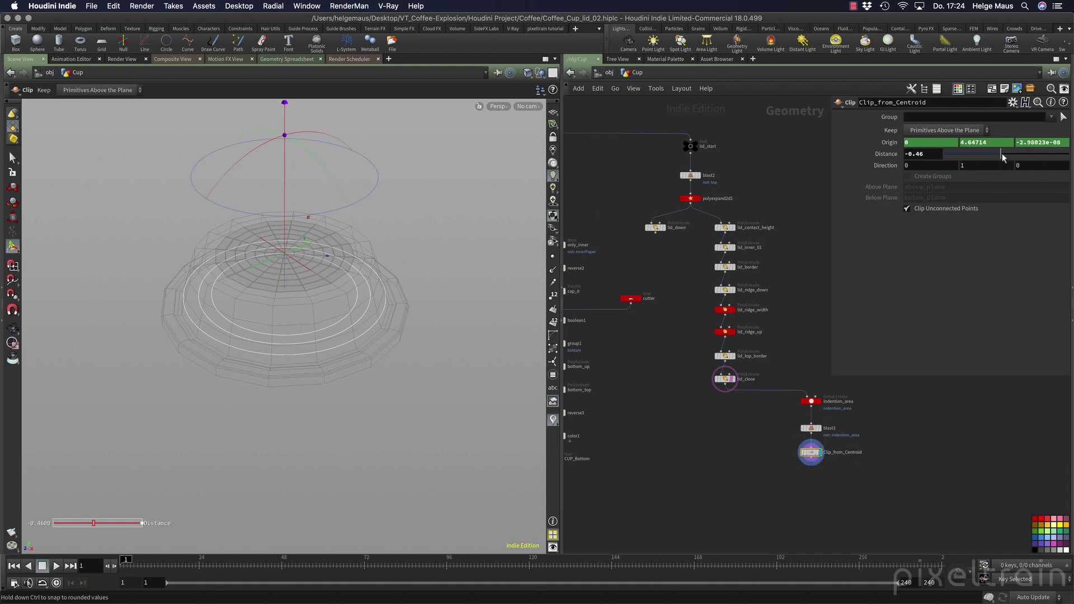
Set the Distance of Clip_from_Centroid to -0.25 and rotate its clip plane to the Direction -1, 0, 0.
drag(1003, 158, 1005, 155)
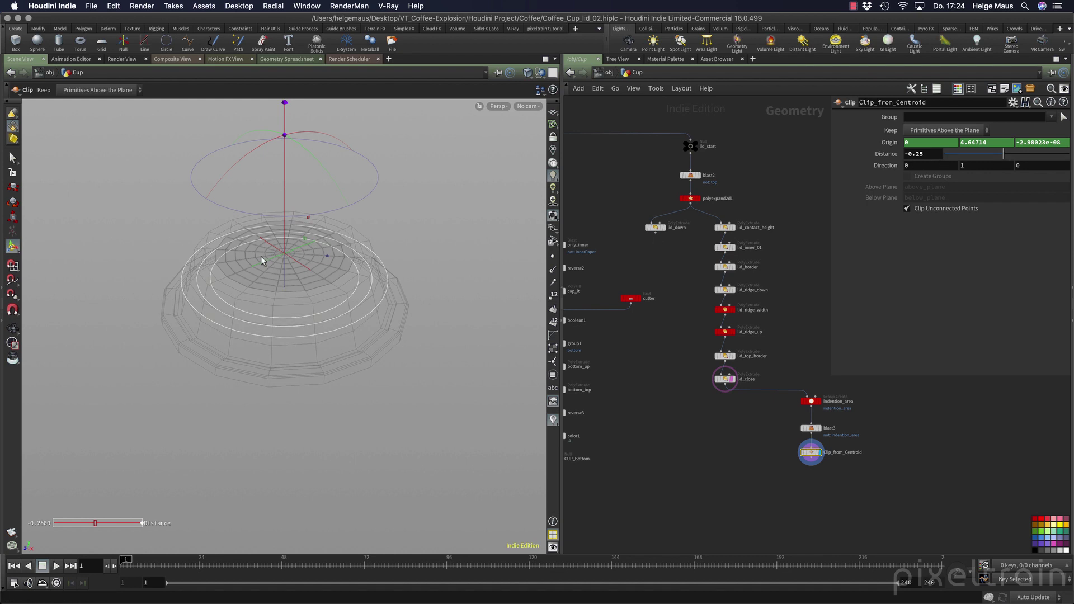
drag(293, 144, 175, 195)
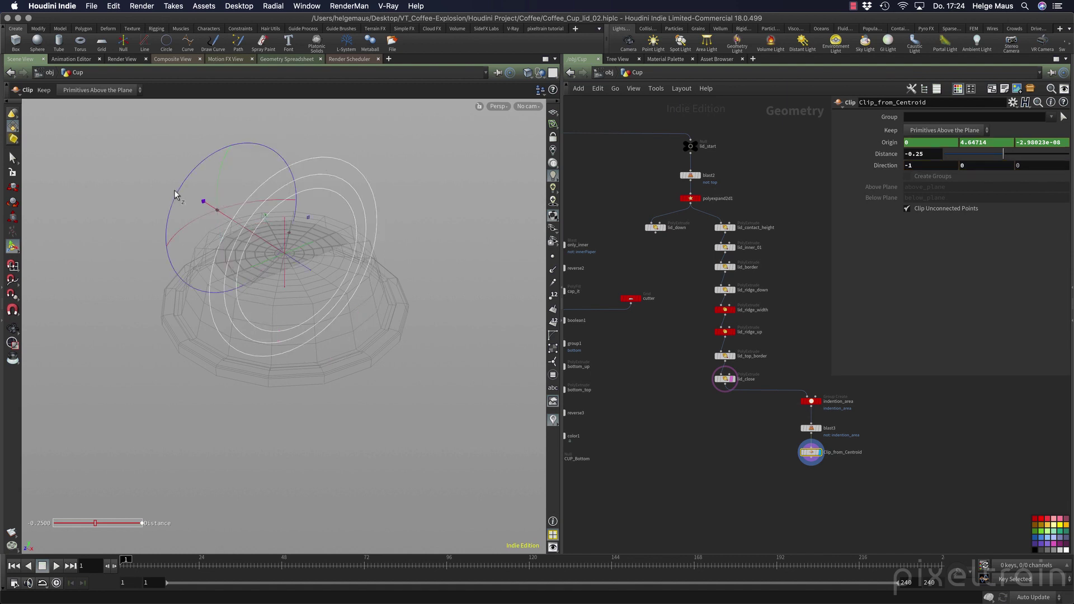
Set the Distance of Clip_from_Centroid to 0 so the clip plane passes through the centroid.
key(Escape)
alt+drag(254, 298, 256, 301)
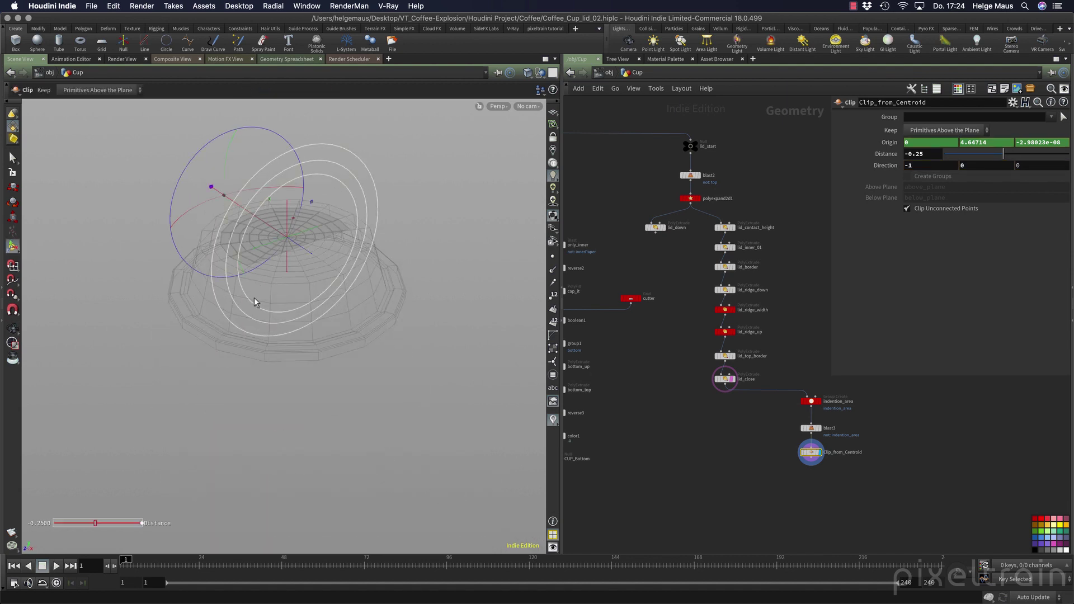
alt+right_drag(256, 301, 290, 297)
alt+drag(290, 297, 353, 361)
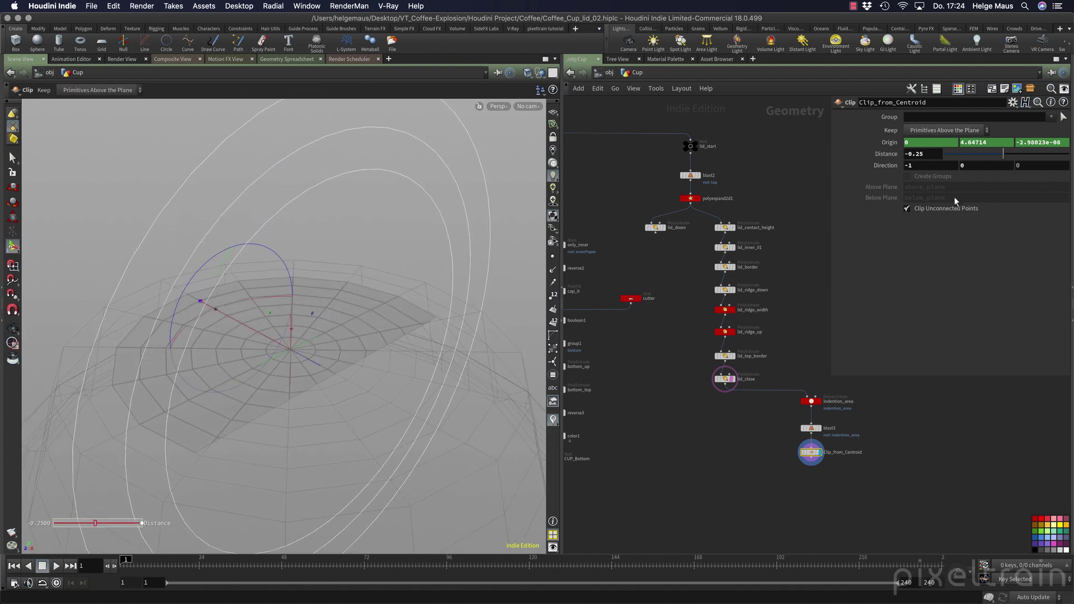
click(929, 155)
text(0)
key(Return)
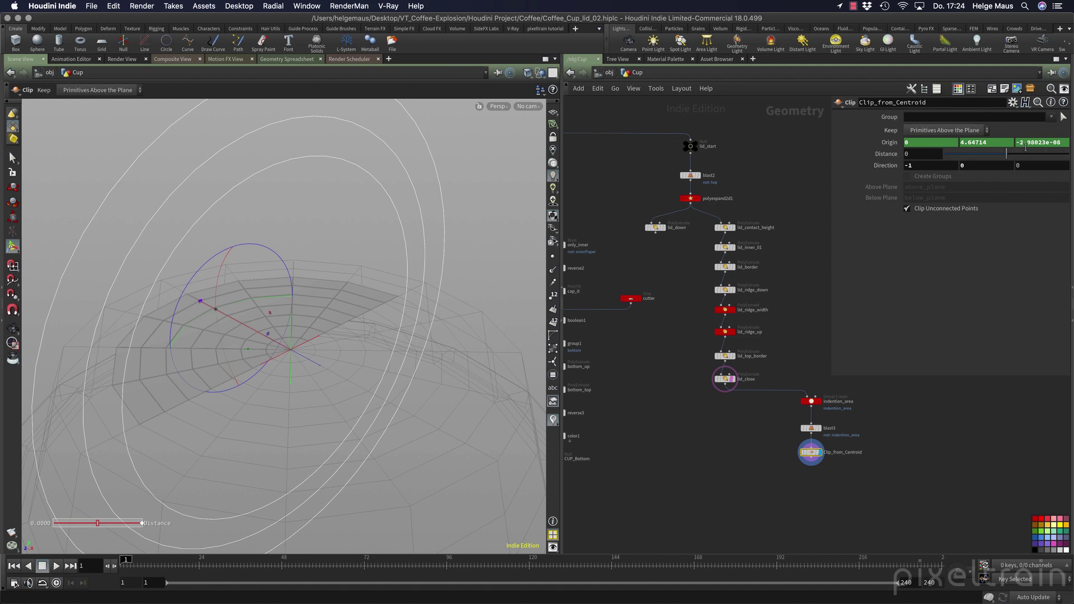
Try to shift the clip plane along its direction with the viewport handle and undo the shift.
alt+right_drag(301, 383, 232, 376)
alt+drag(232, 376, 272, 388)
key(Return)
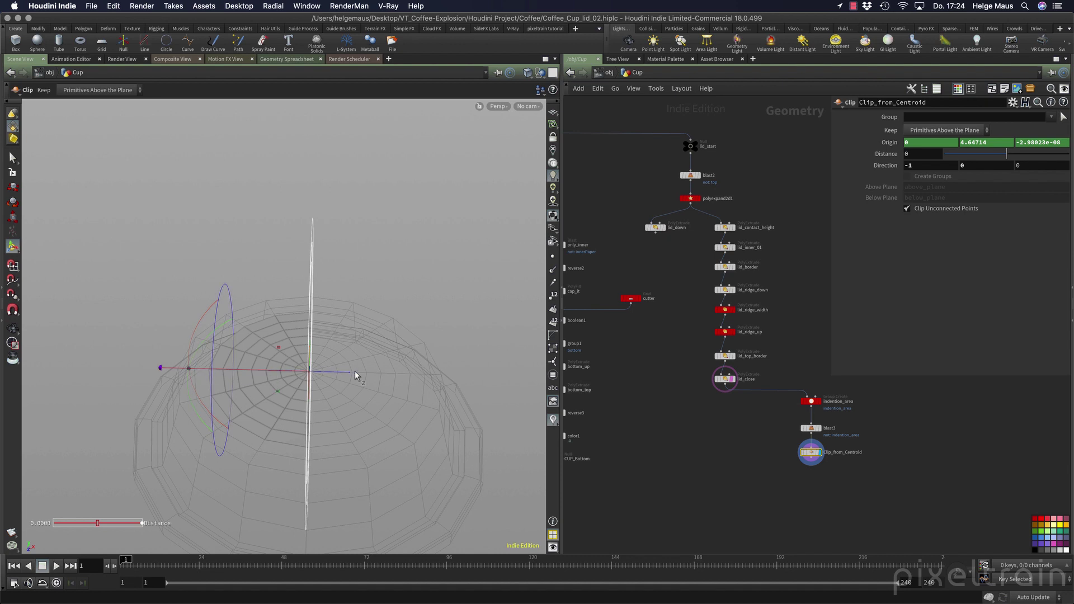
drag(341, 372, 401, 374)
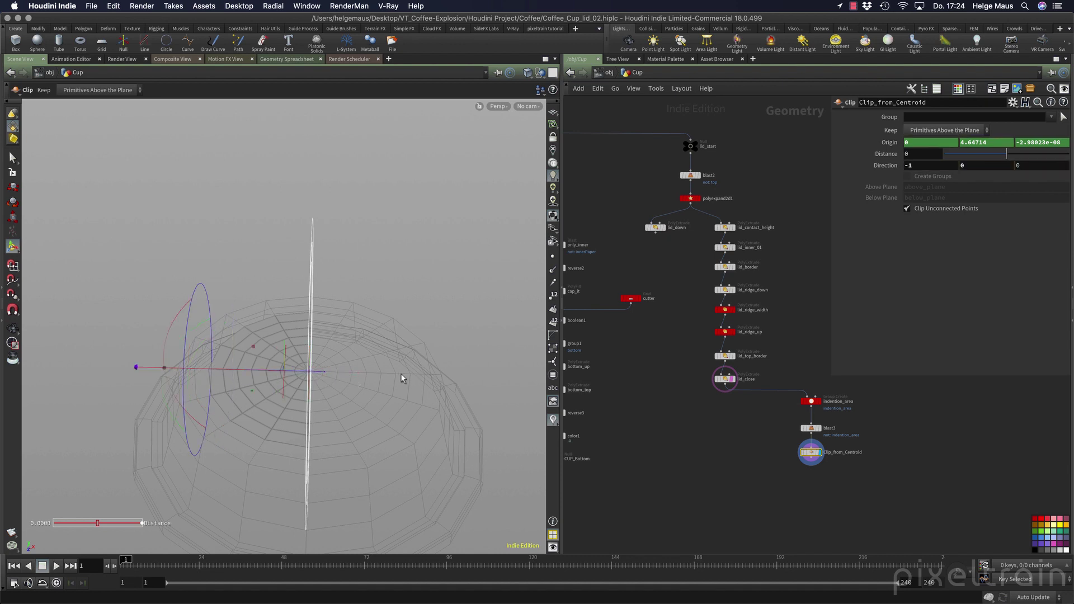
key(ctrl+z)
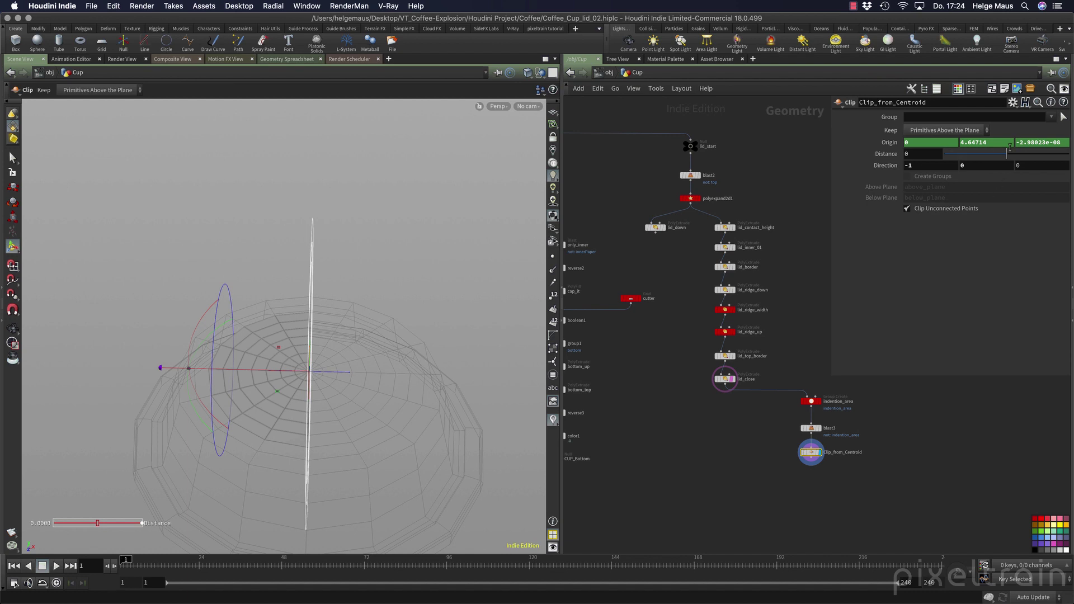
Try a different clip distance on Clip_from_Centroid and reset its Distance to 0.
drag(1008, 152, 1004, 150)
click(936, 157)
text(0)
key(Return)
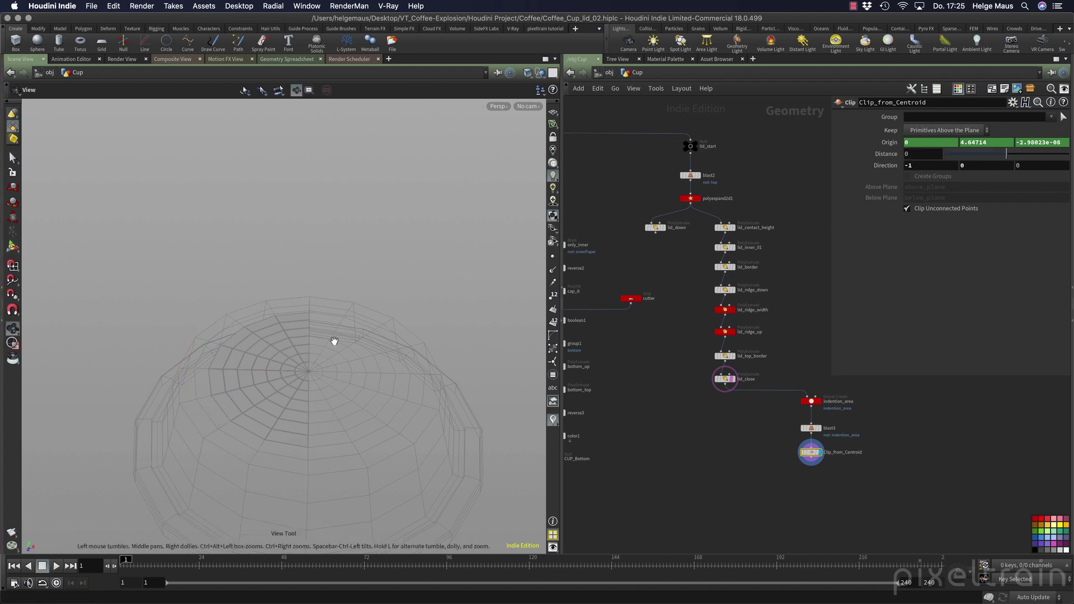
Append a PolyExtrude node to Clip_from_Centroid and place it directly below that node.
alt+drag(334, 341, 302, 342)
middle_drag(798, 530, 722, 438)
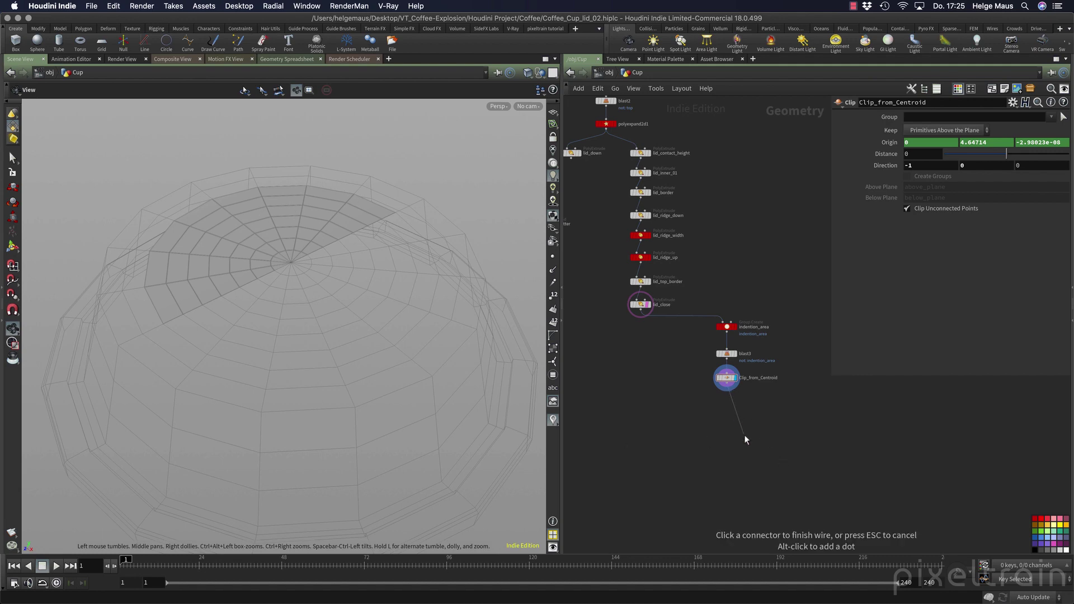
key(Tab)
text(po ex)
key(Return)
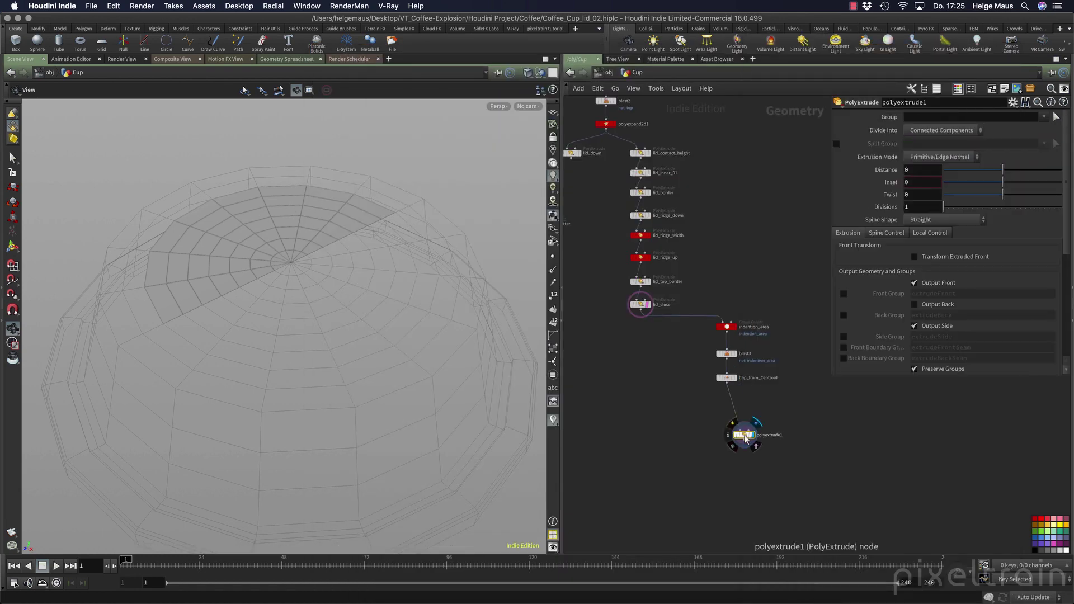
click(733, 410)
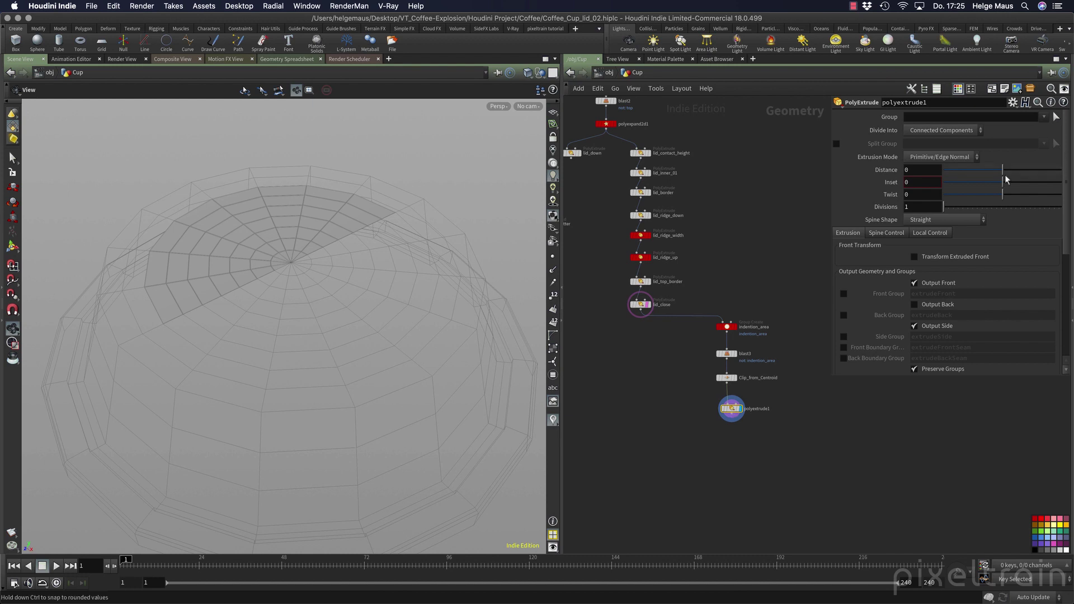
Extrude the clipped half-disc by a Distance of 0.399 with 4 Divisions and align the polyextrude1 node in its chain.
drag(1004, 173, 1027, 171)
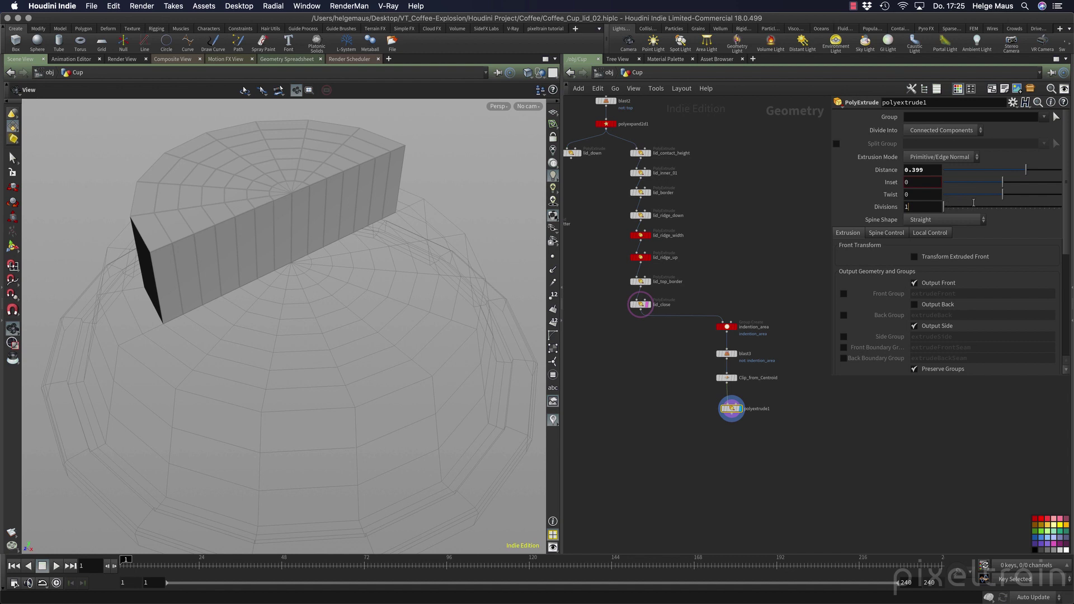
drag(950, 208, 954, 208)
drag(192, 324, 292, 392)
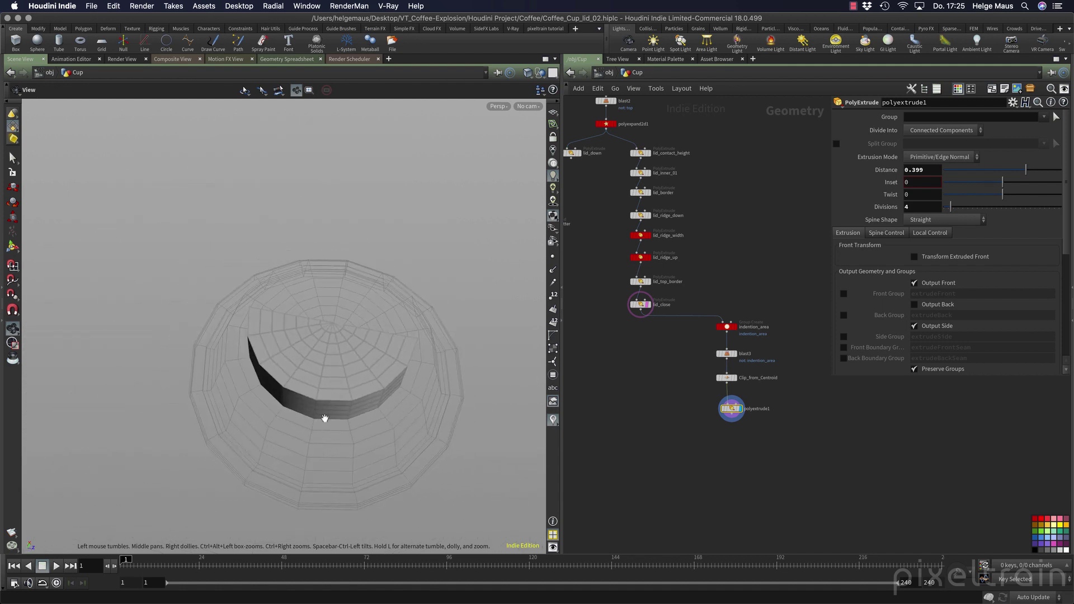
drag(362, 455, 274, 347)
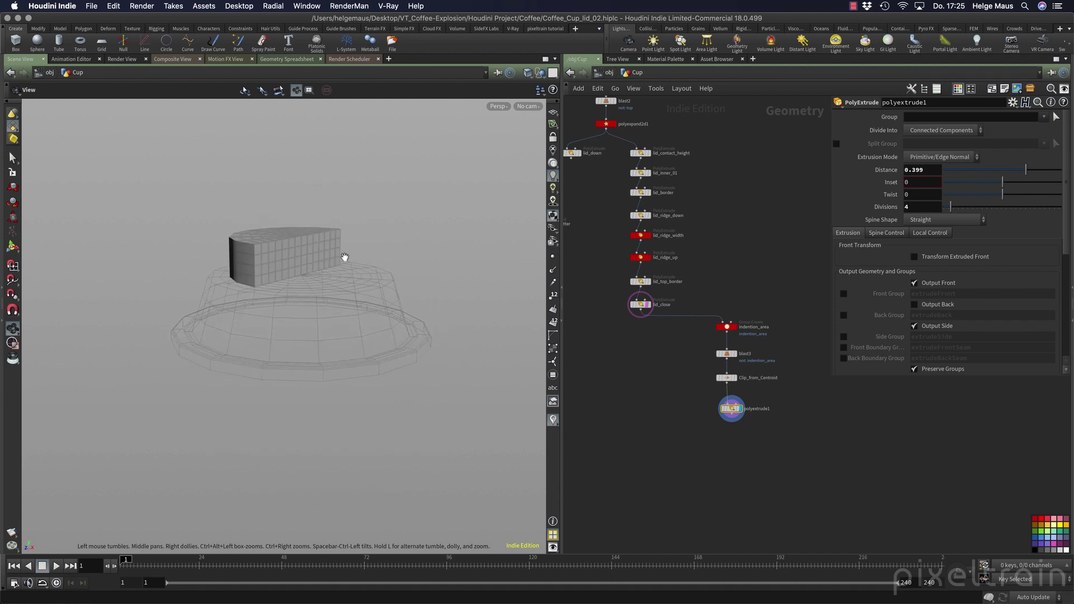
drag(736, 412, 732, 407)
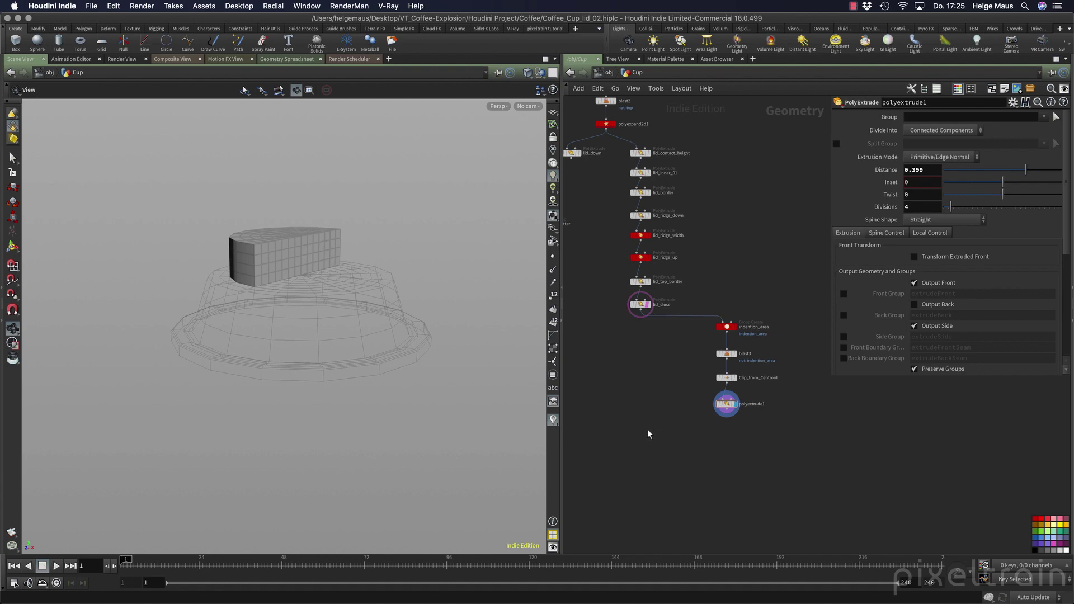
Add a Boolean node to the network below lid_close and polyextrude1.
key(Tab)
text(boo)
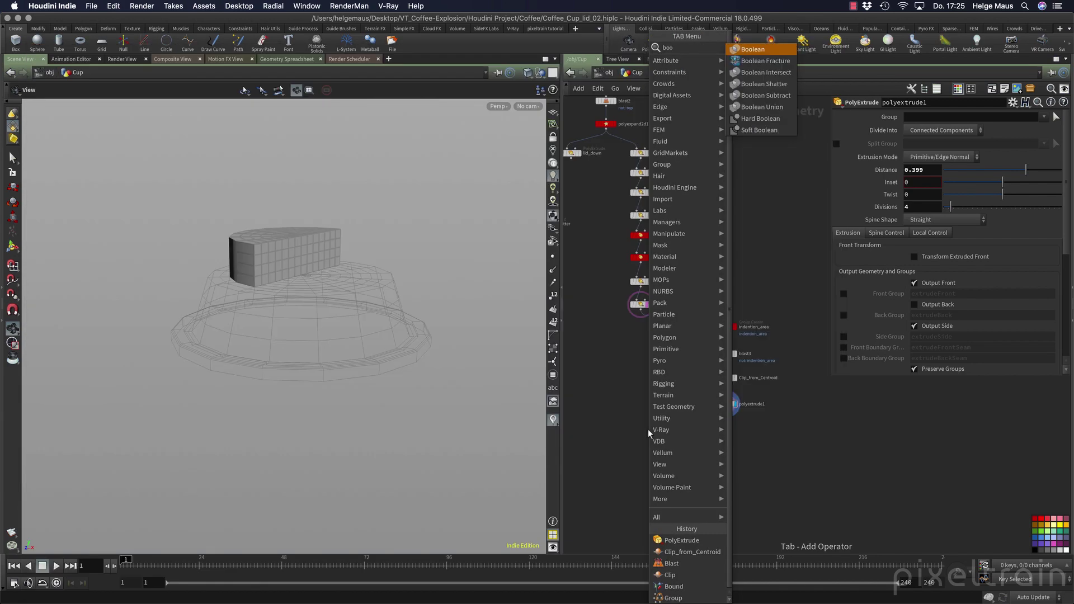
key(Return)
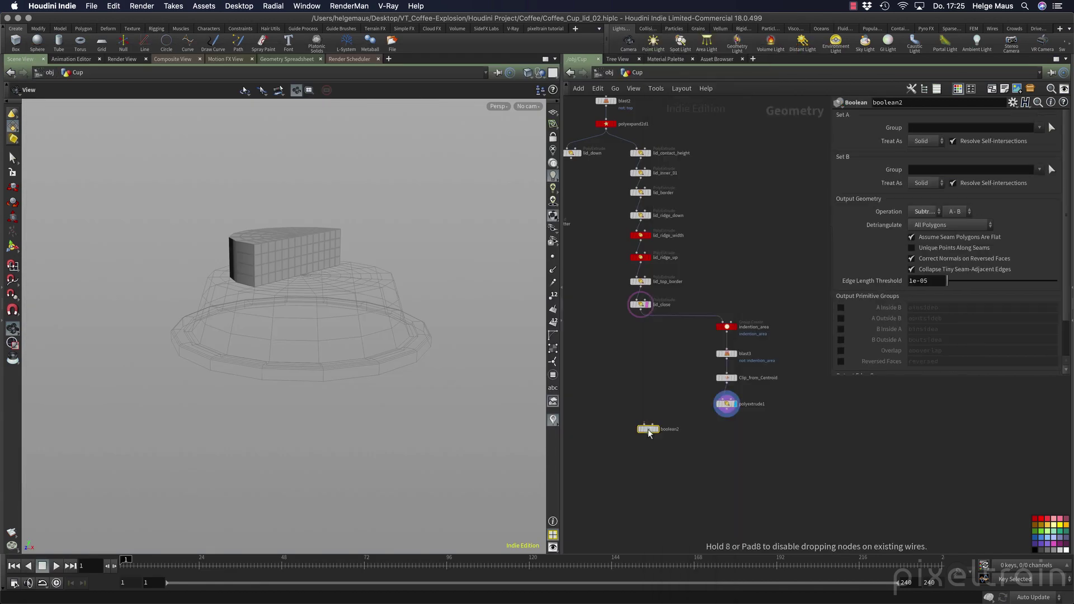
click(648, 429)
scroll(648, 429, up, 3)
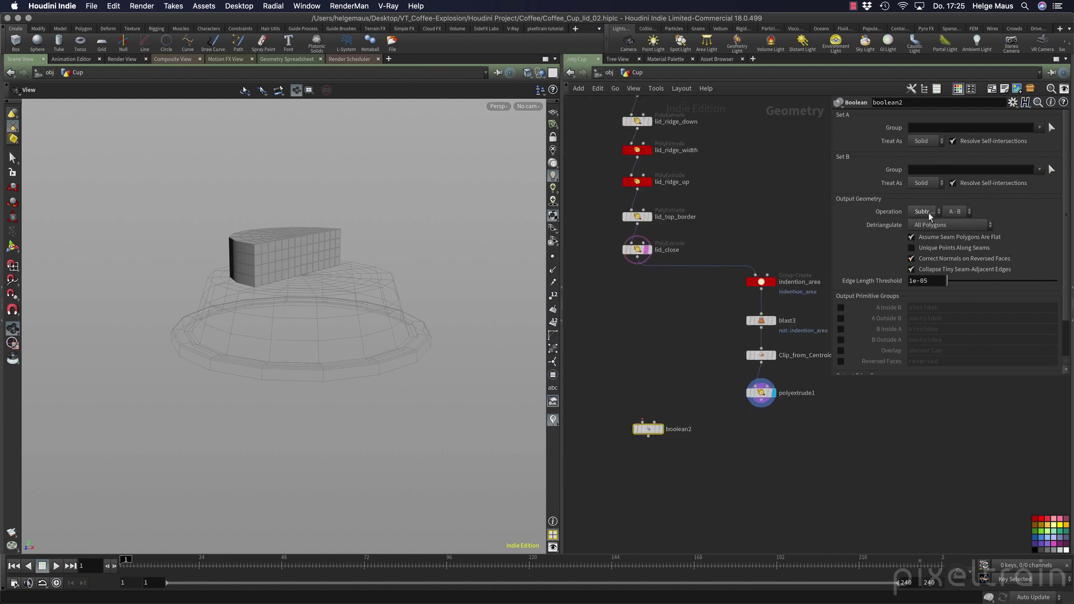
Connect lid_close to the first input and polyextrude1 to the second input of boolean2, and display the Boolean.
drag(642, 421, 638, 259)
drag(659, 422, 761, 400)
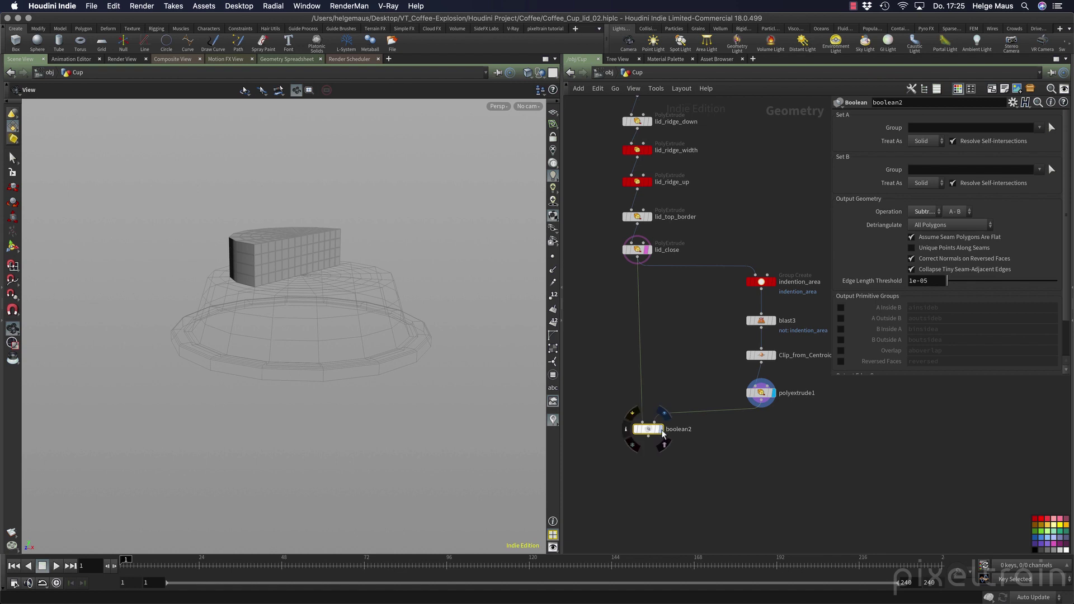
click(660, 430)
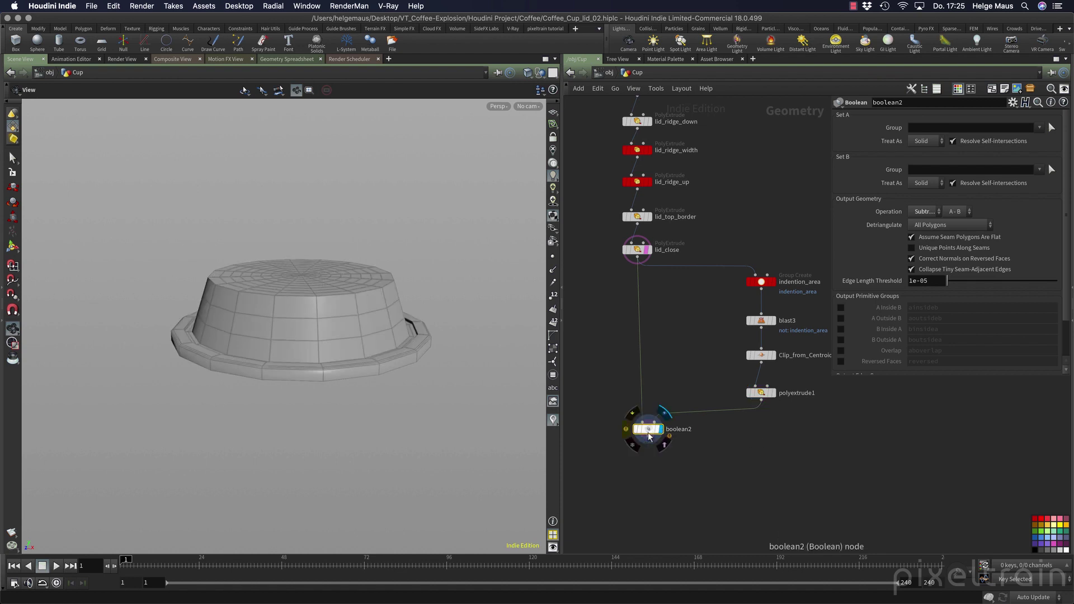
drag(650, 431, 646, 434)
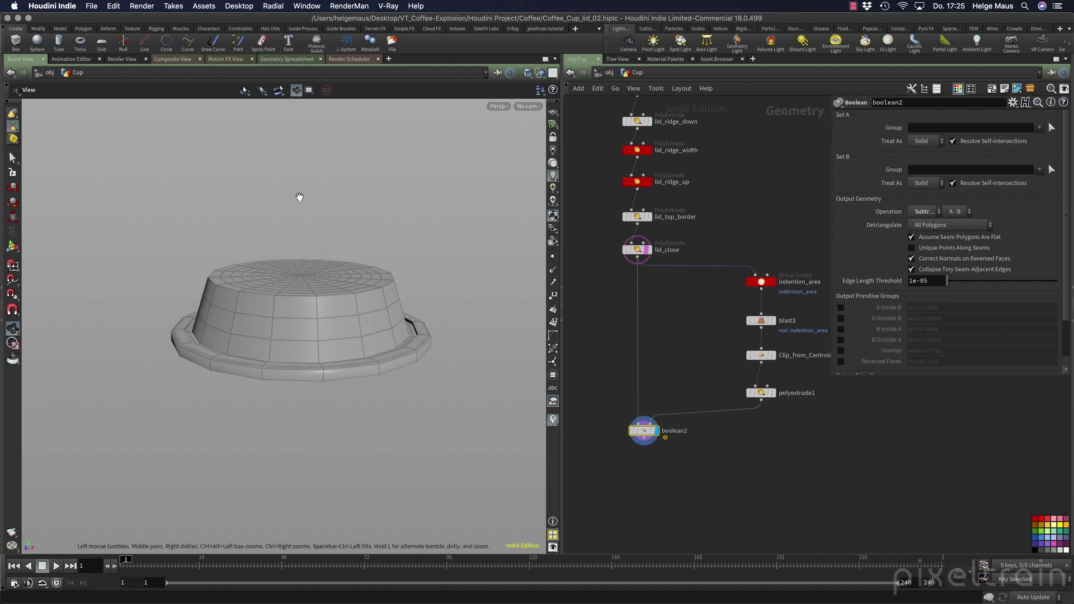
Insert a Transform node between polyextrude1 and boolean2 and tidy the positions of both nodes.
click(767, 394)
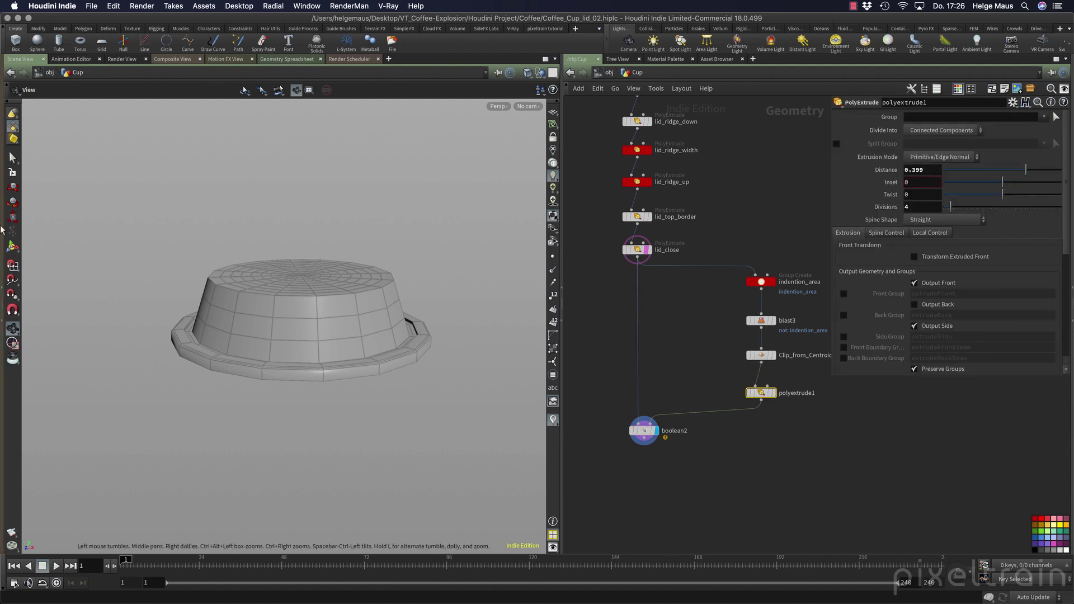
click(12, 246)
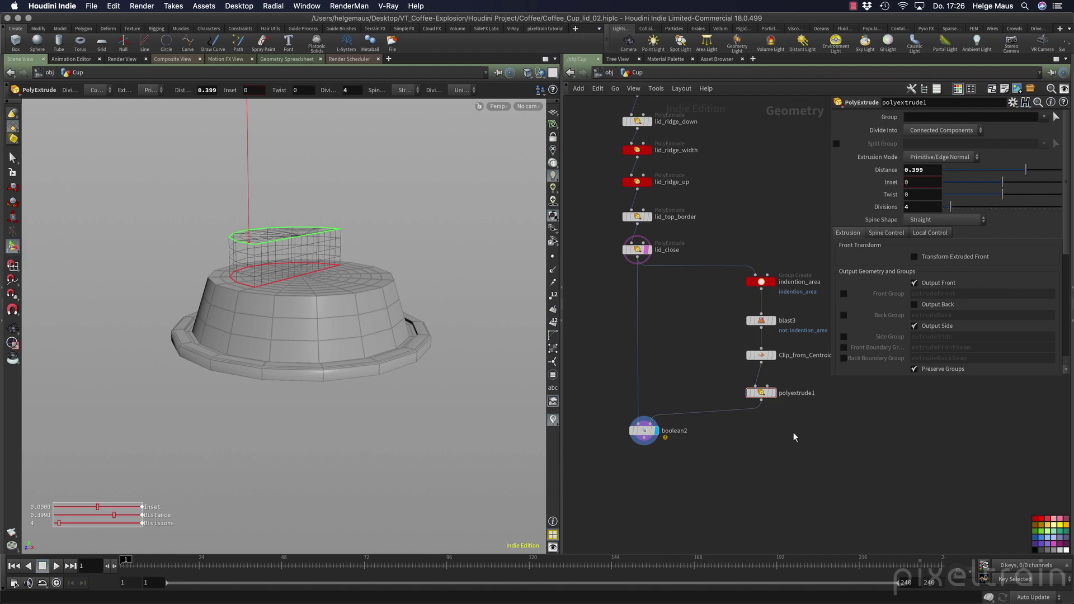
key(Tab)
text(tr)
key(Return)
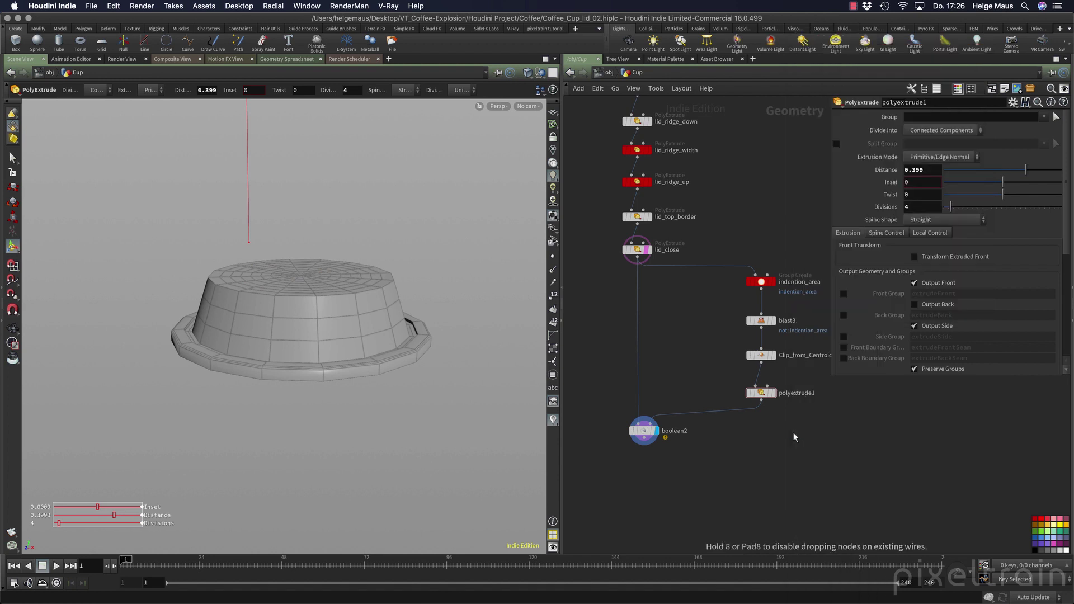
click(737, 418)
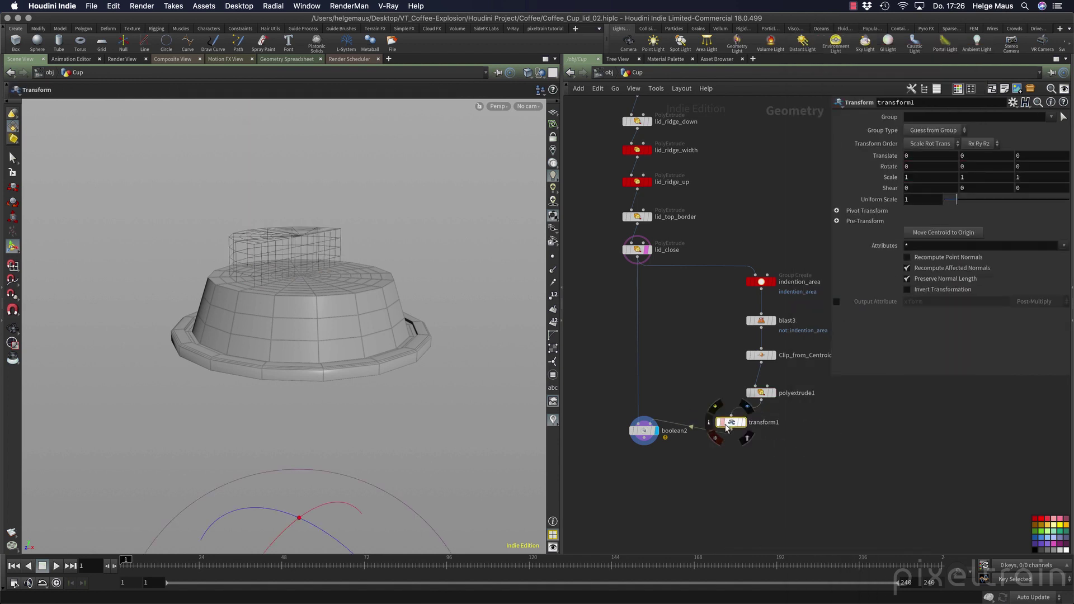
drag(736, 418, 767, 421)
drag(650, 437, 650, 453)
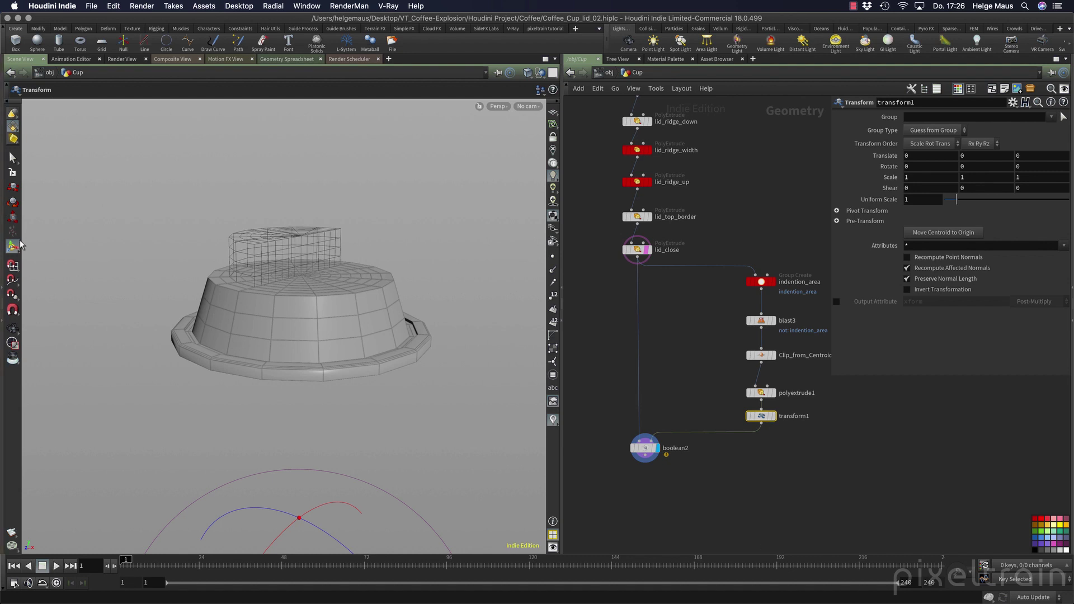
Try moving the extruded block's centroid to the origin in transform1 and reset its Translate values.
alt+drag(300, 345, 307, 247)
alt+right_drag(307, 247, 372, 429)
key(Return)
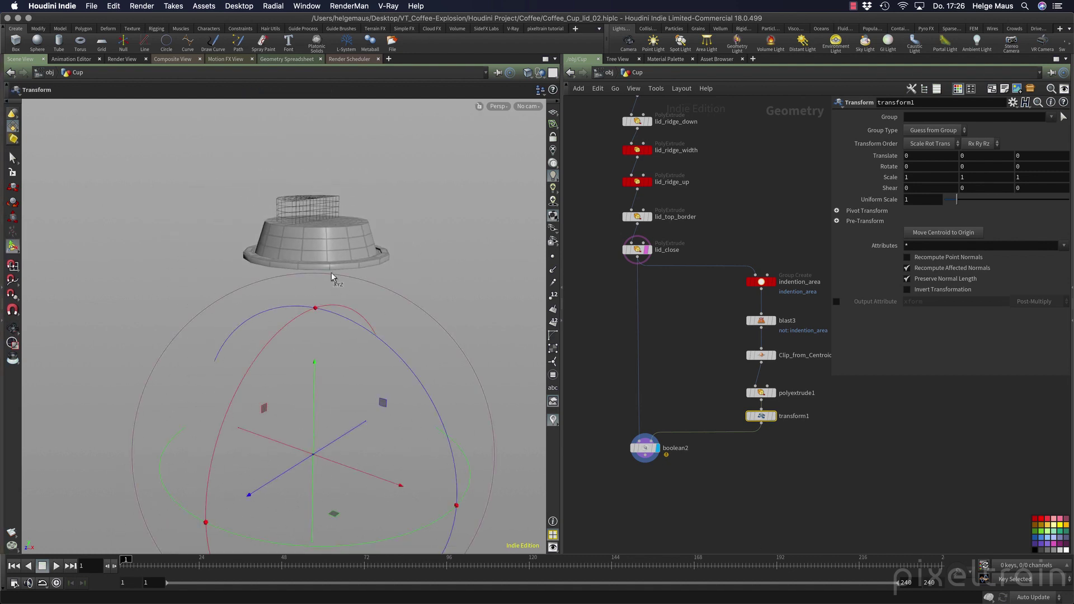
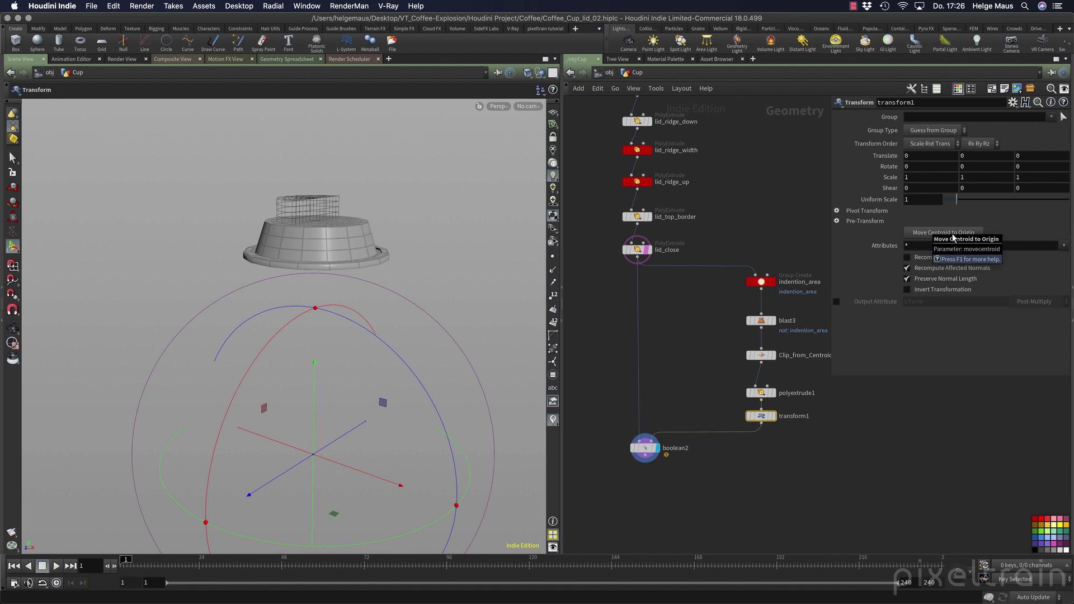
click(955, 238)
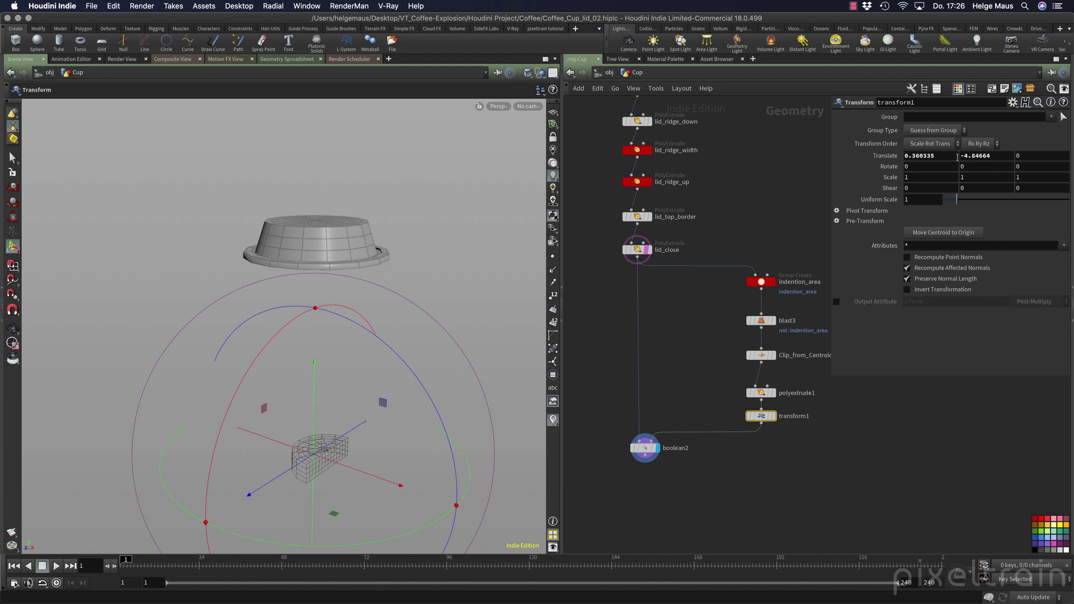
ctrl+middle_click(885, 155)
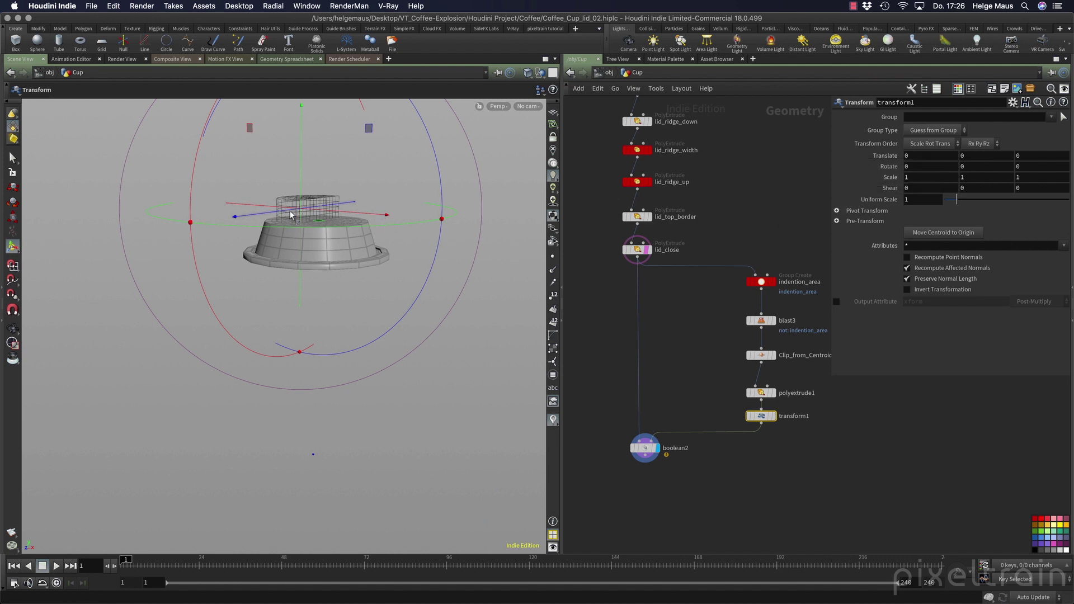
Lower the extruded block into the lid's top with transform1 to a Translate Y of -0.27211.
key(Escape)
alt+right_drag(280, 250, 432, 225)
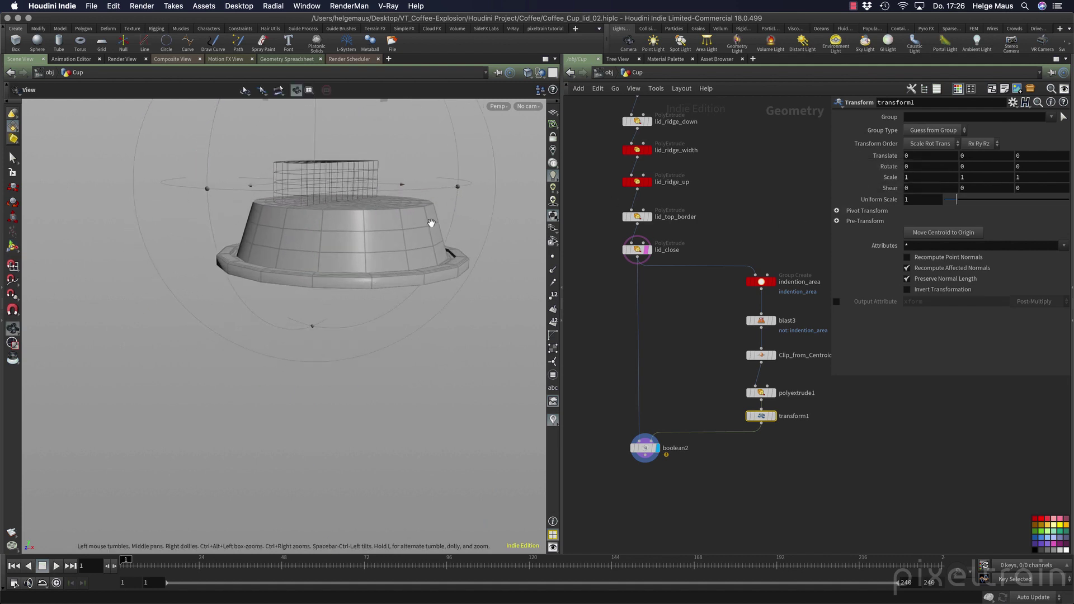
alt+drag(432, 225, 422, 246)
drag(306, 129, 308, 153)
key(Escape)
right_drag(288, 268, 422, 237)
drag(422, 236, 408, 269)
key(Return)
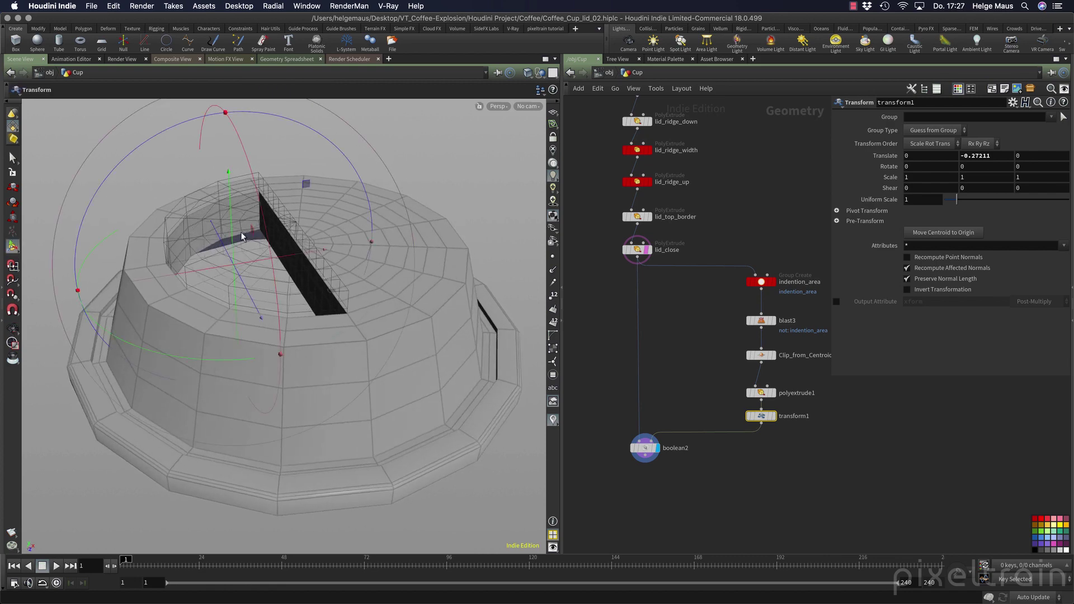
key(Escape)
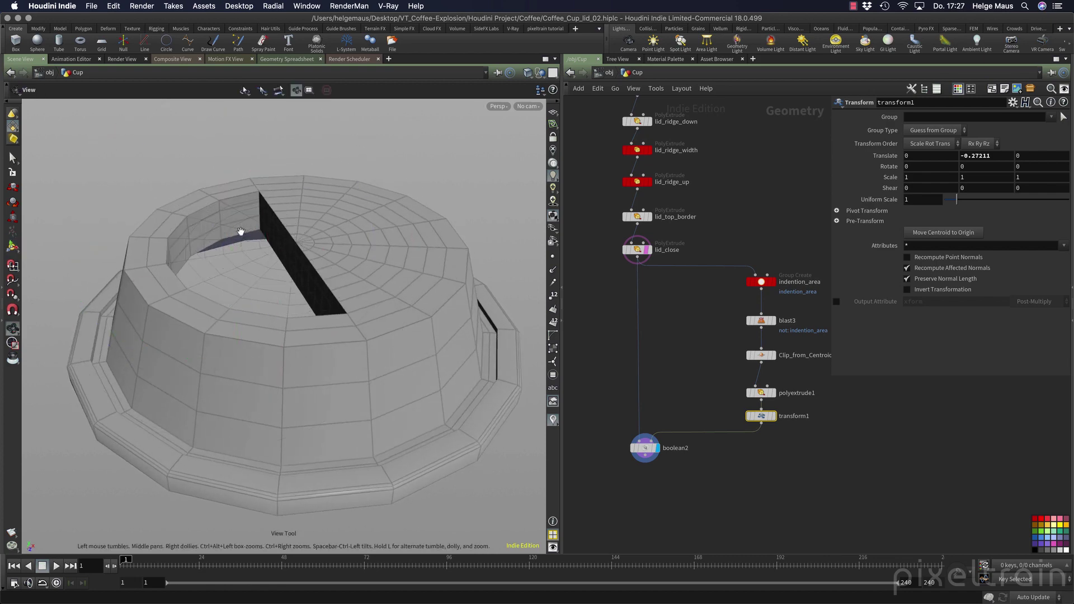
Try treating Set A of boolean2 as Surface, and set it back to Solid.
click(647, 449)
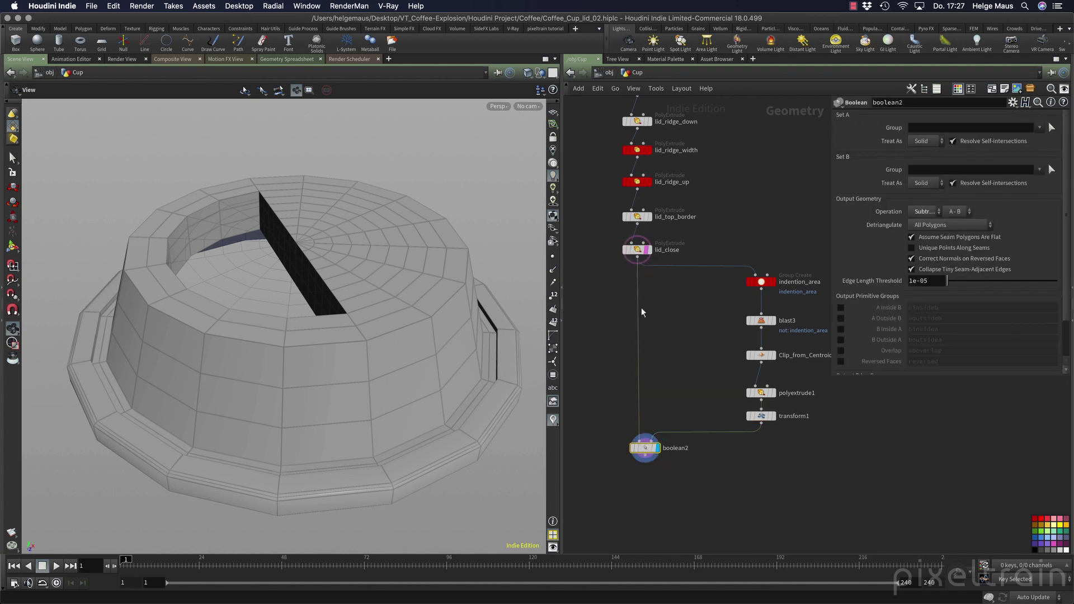
drag(360, 412, 408, 429)
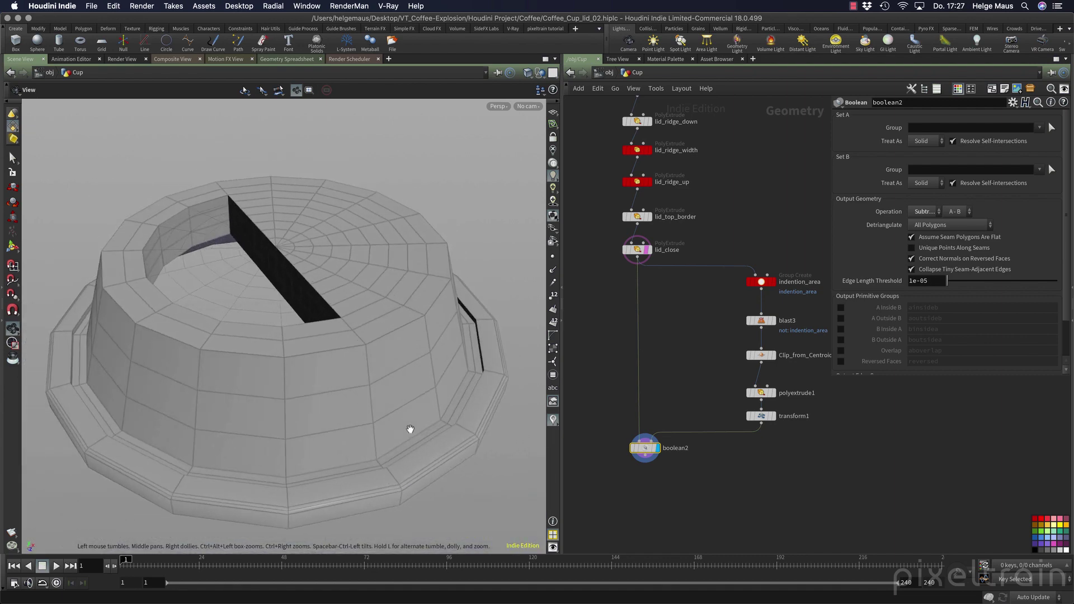
click(923, 143)
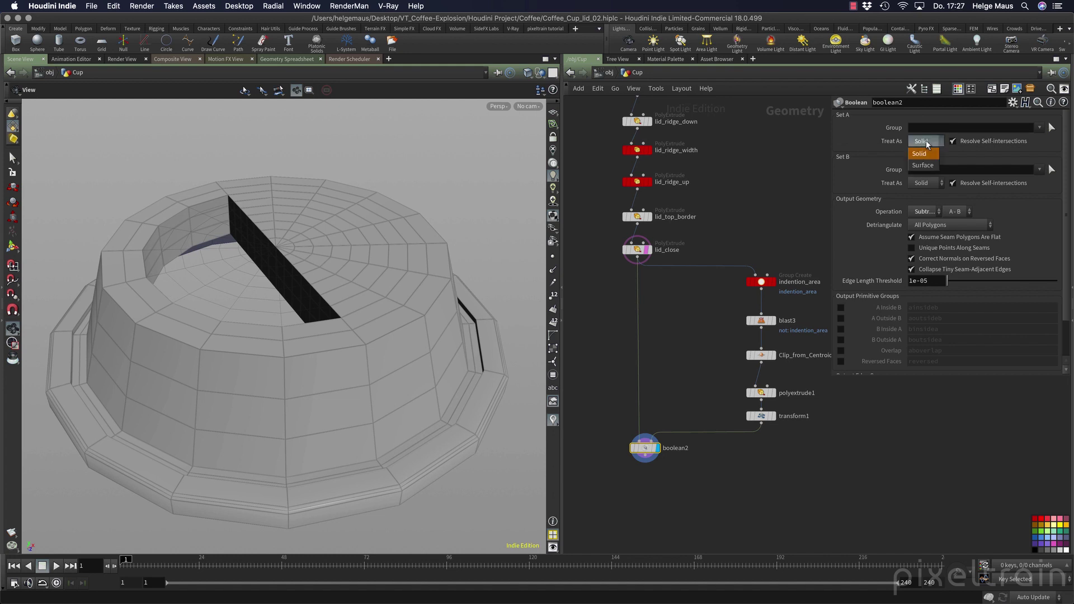
click(922, 153)
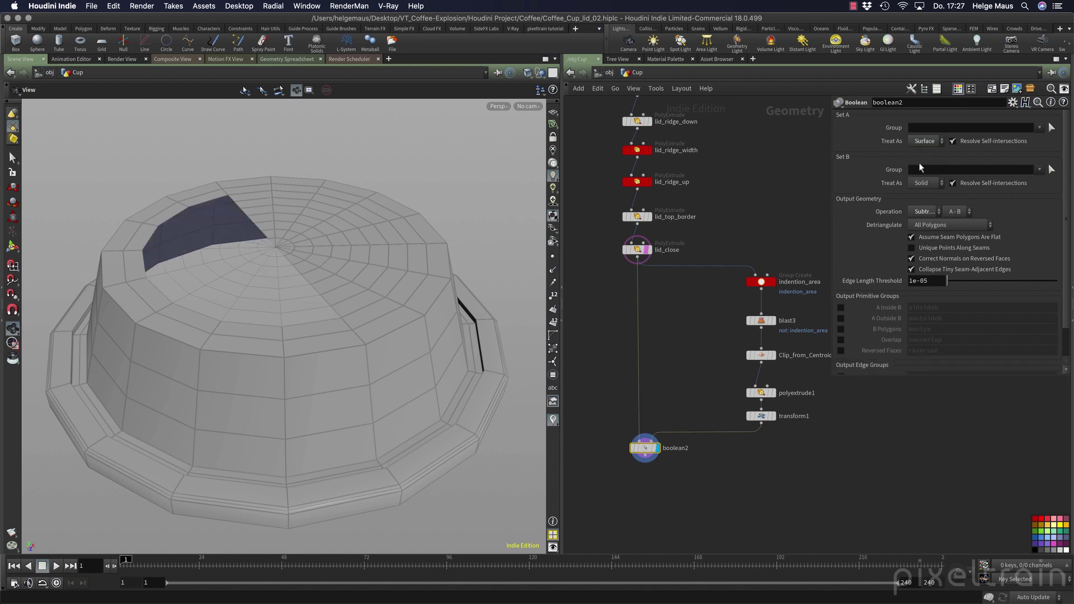
drag(303, 386, 257, 341)
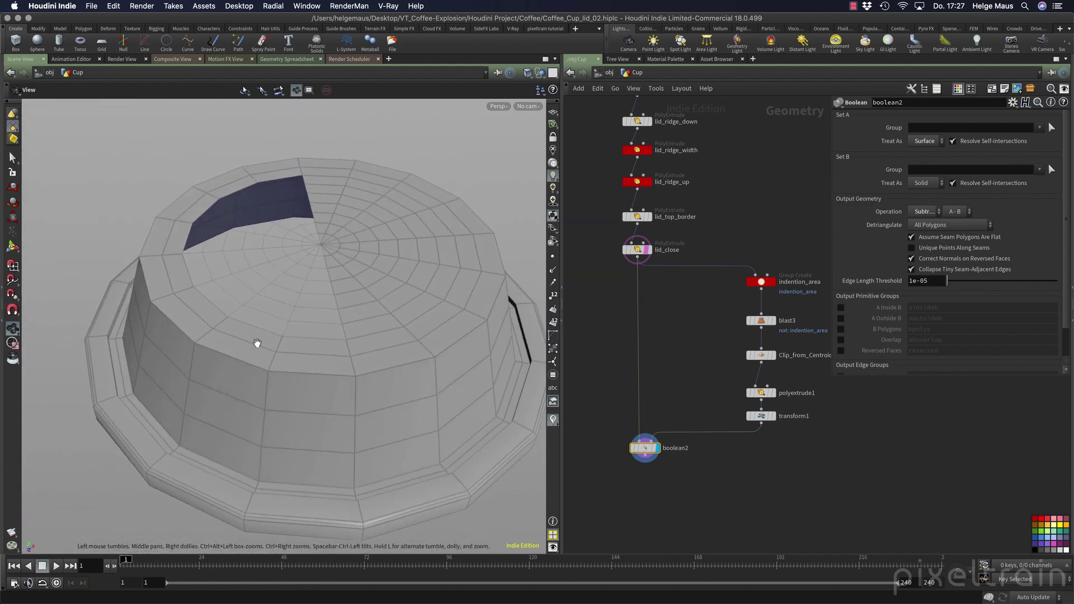
click(925, 141)
click(922, 143)
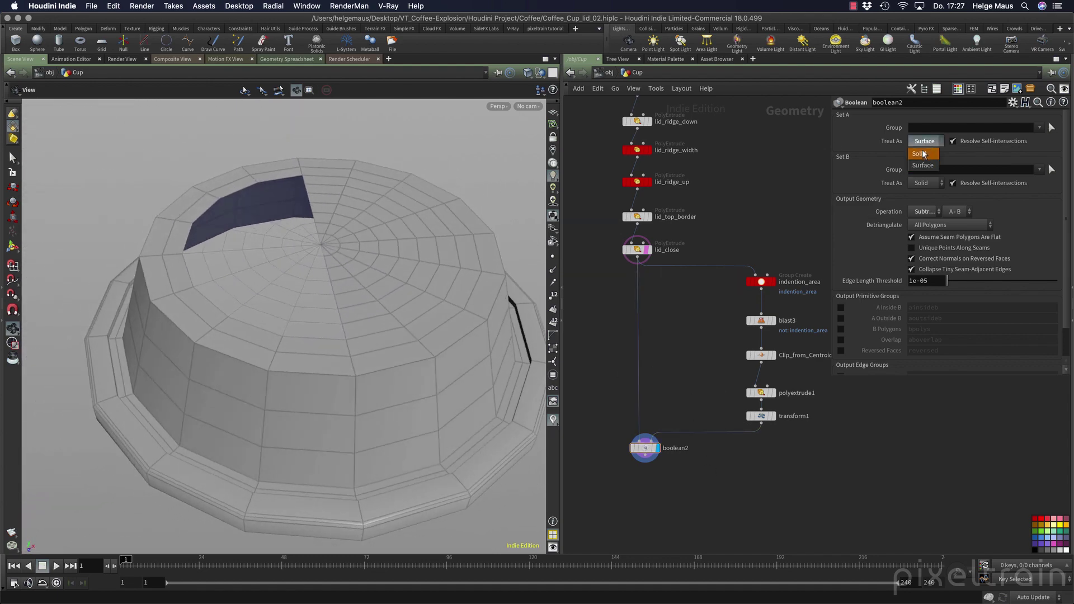
Try treating Set B of boolean2 as Surface, and restore it to Solid.
click(931, 183)
click(922, 204)
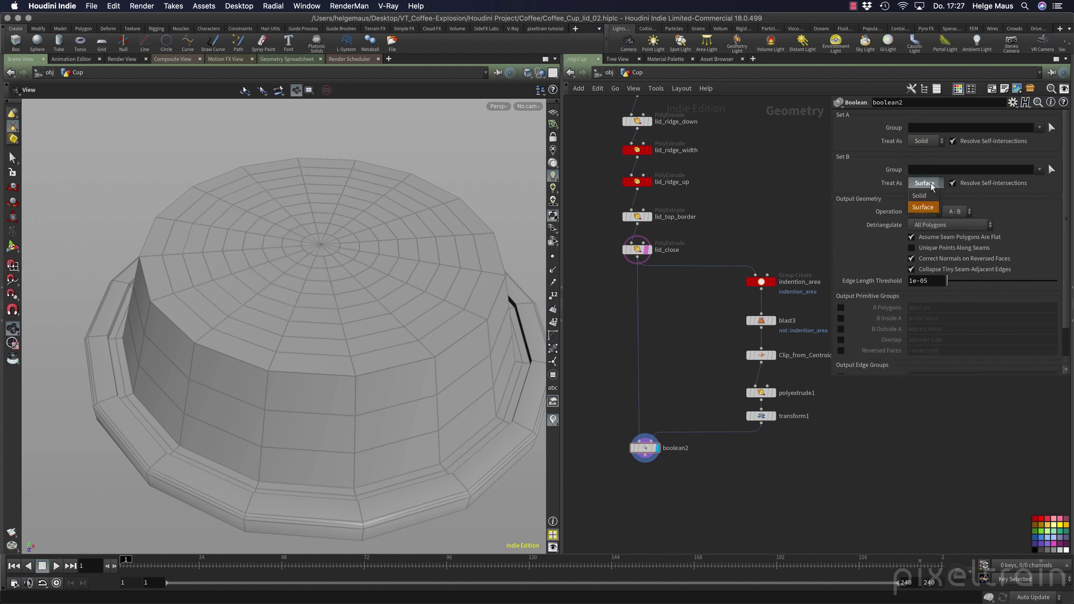
click(920, 195)
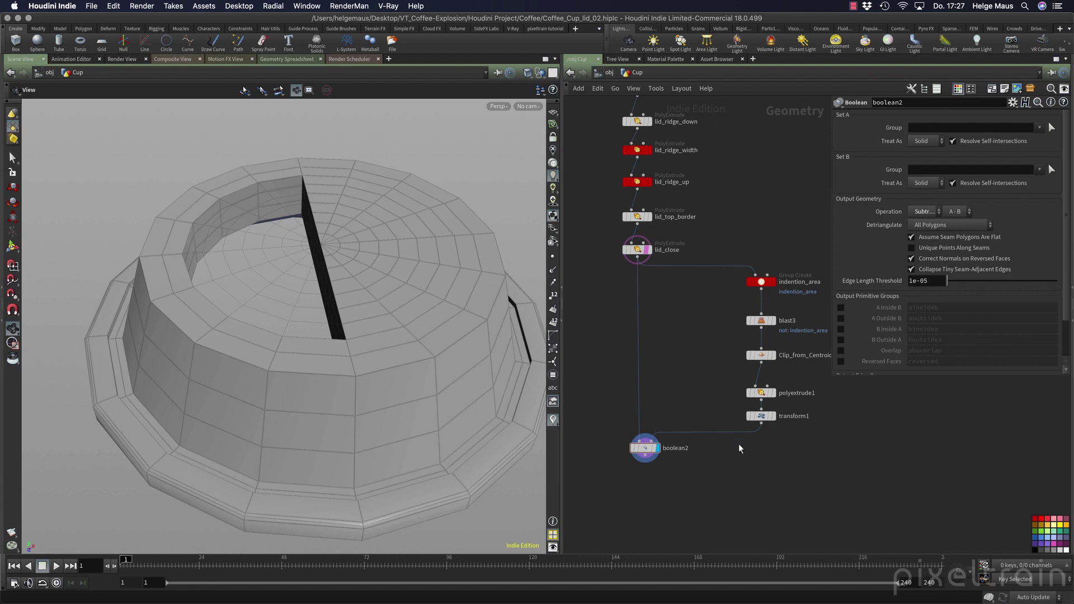
drag(278, 309, 294, 288)
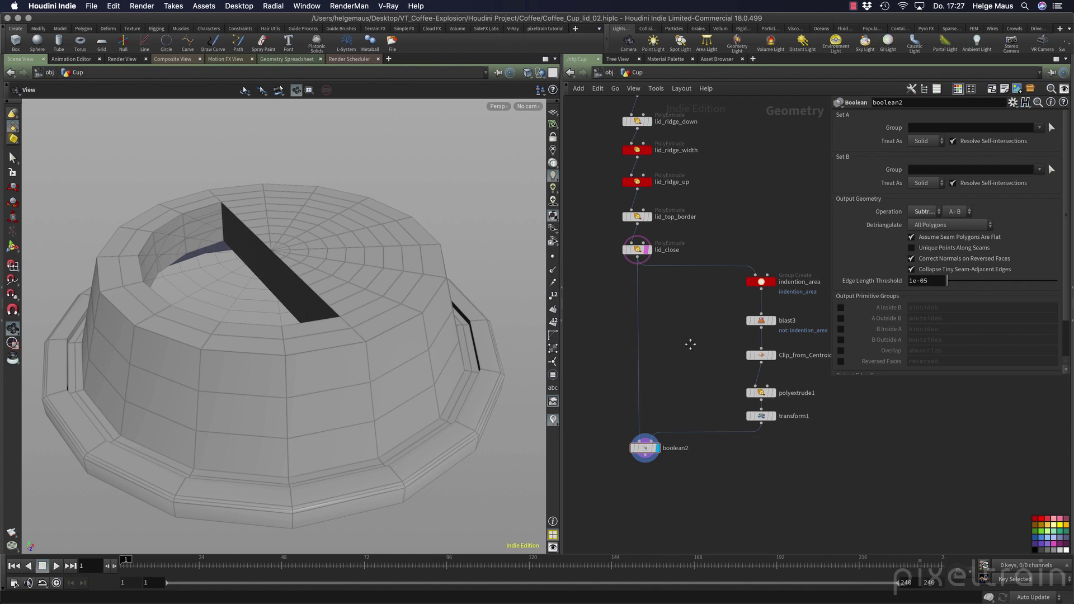
Check the underside of lid_close, insert a PolyFill node between lid_close and boolean2, and display the filled lid.
middle_drag(624, 275, 707, 319)
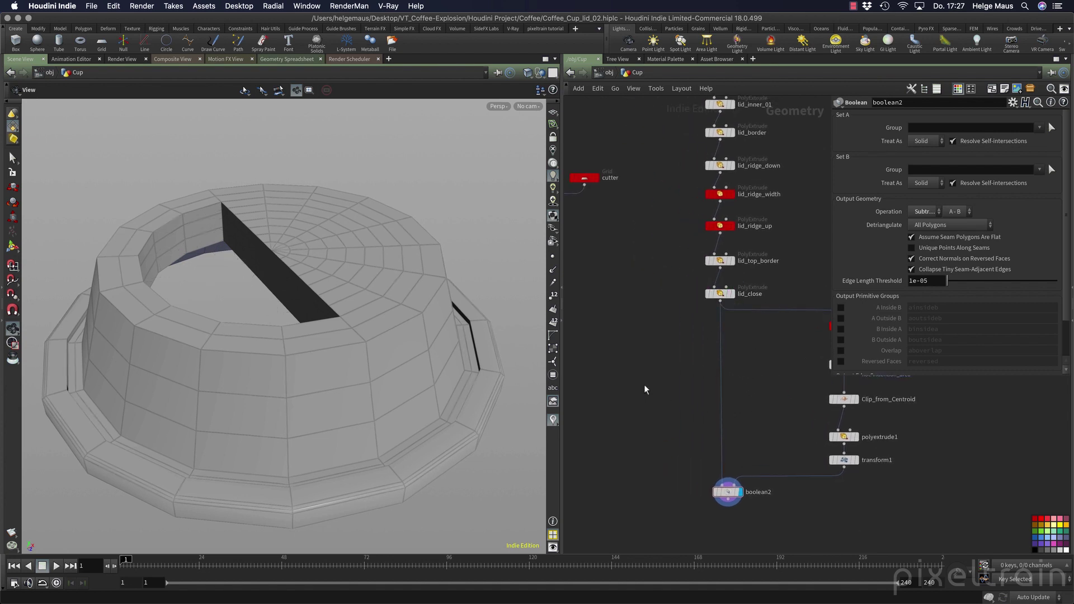
click(733, 295)
drag(162, 380, 314, 328)
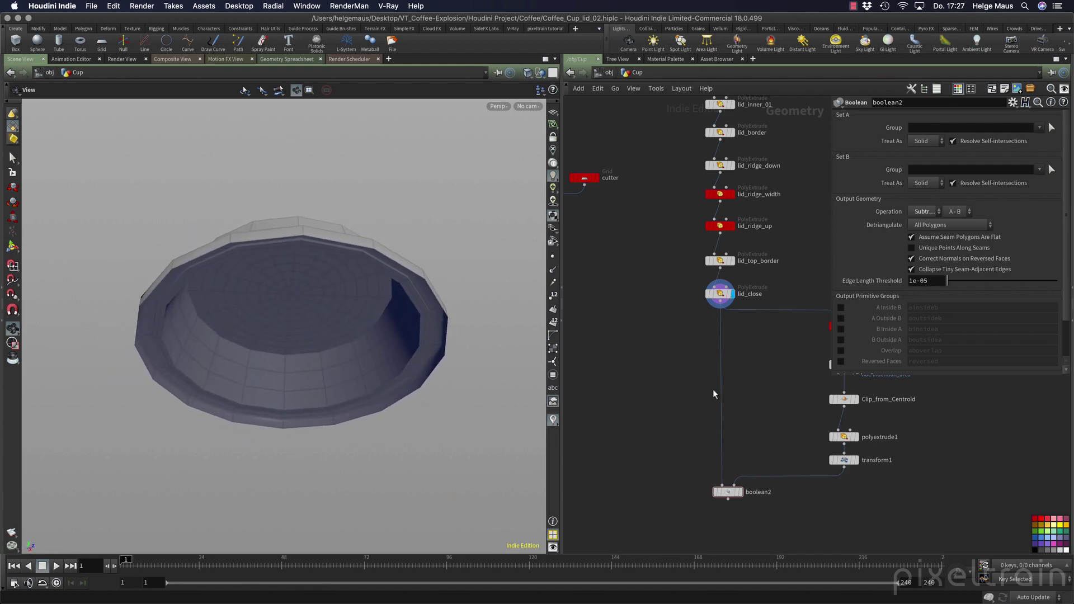
key(Tab)
text(po)
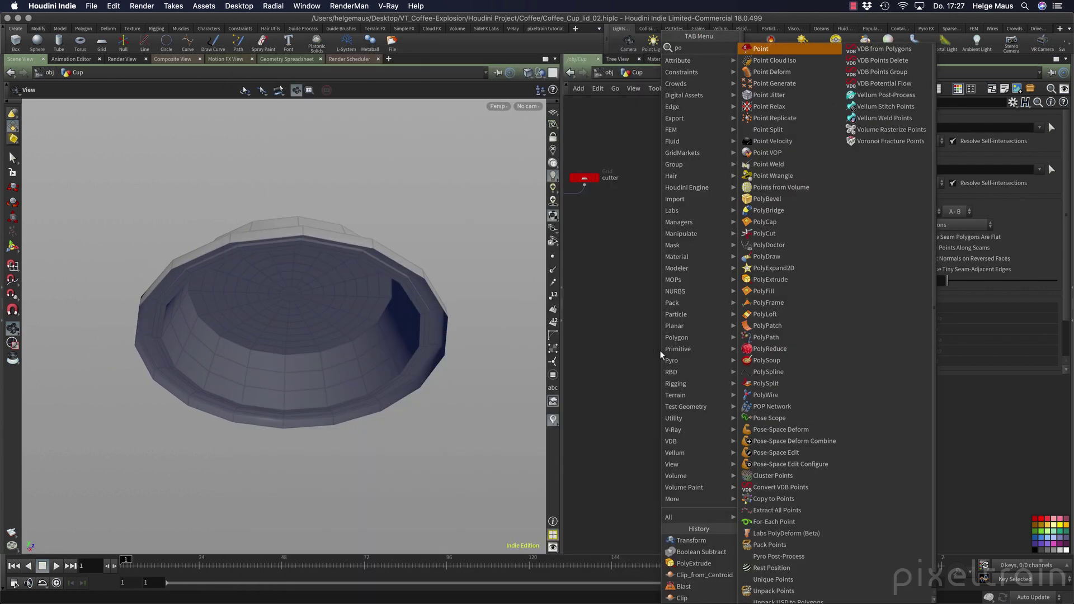
text( c)
key(Return)
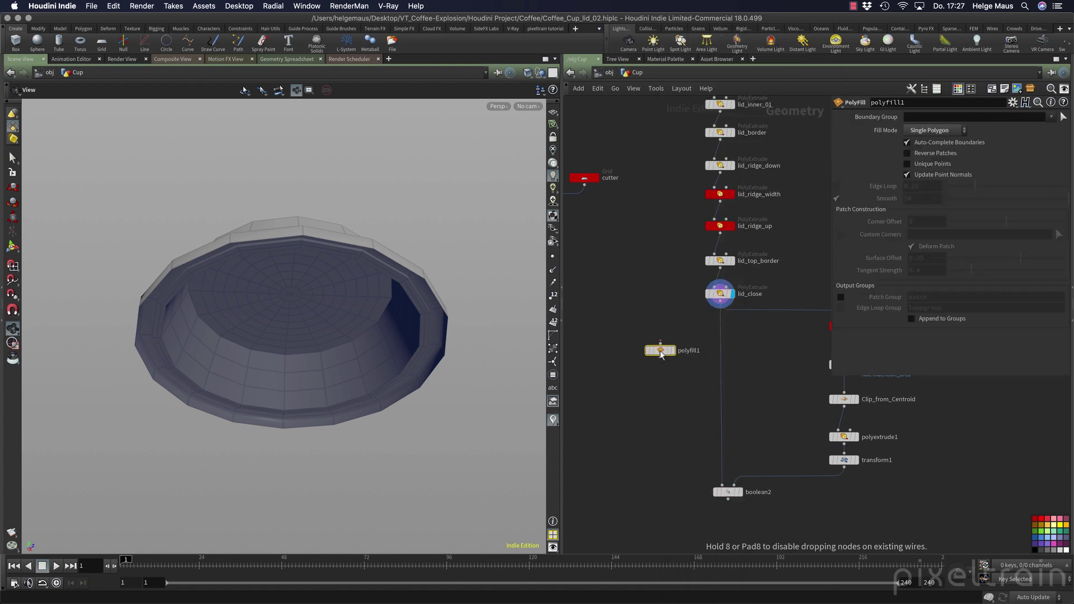
click(724, 339)
click(731, 332)
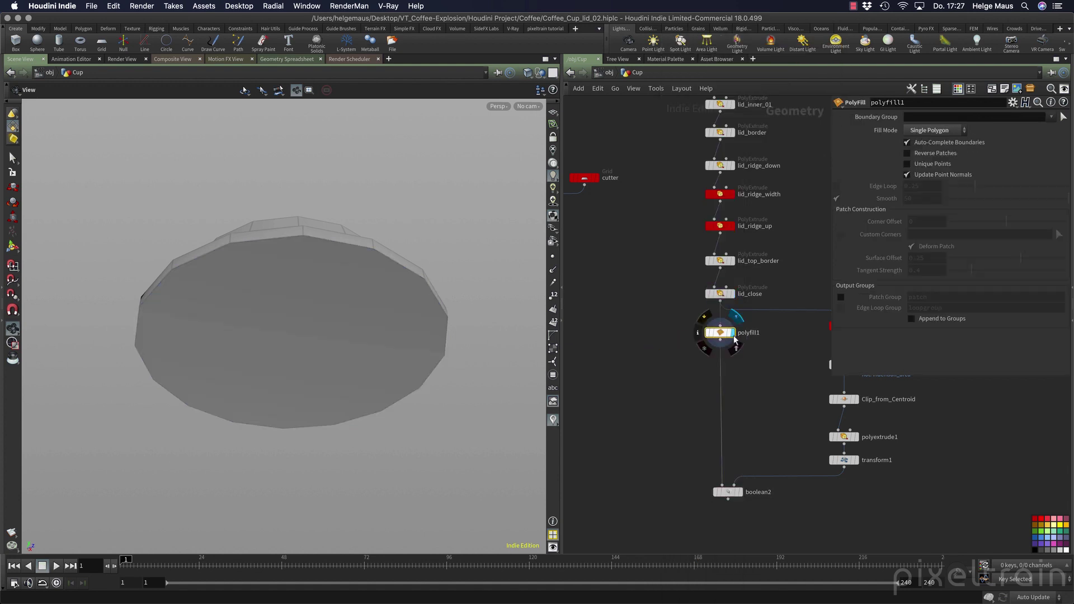
drag(322, 319, 338, 346)
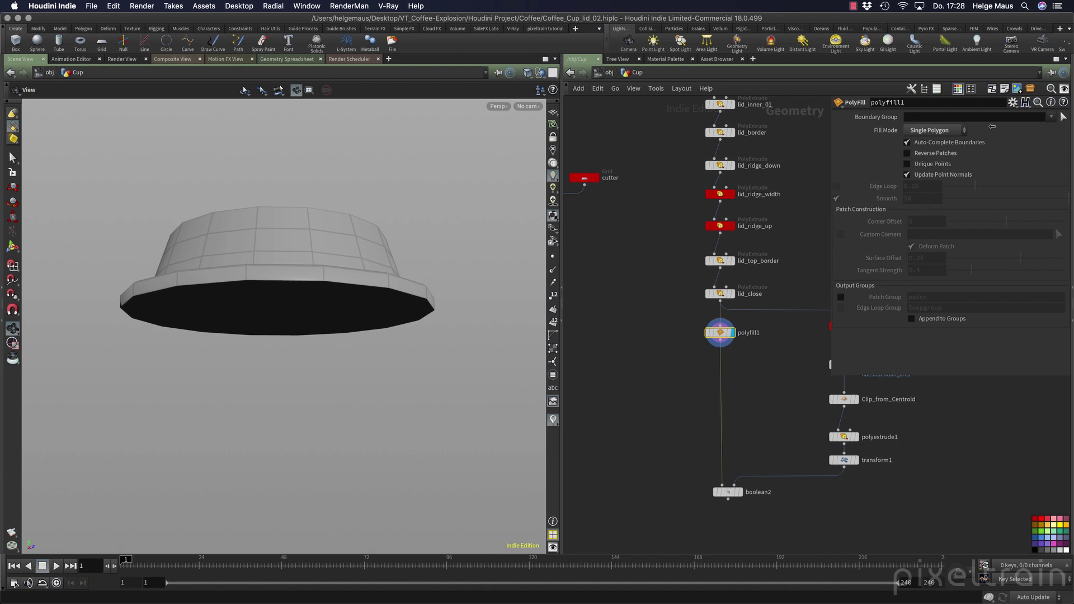
Enable the Patch Group output named patch on polyfill1 and check that group briefly in the viewport's group list.
click(840, 297)
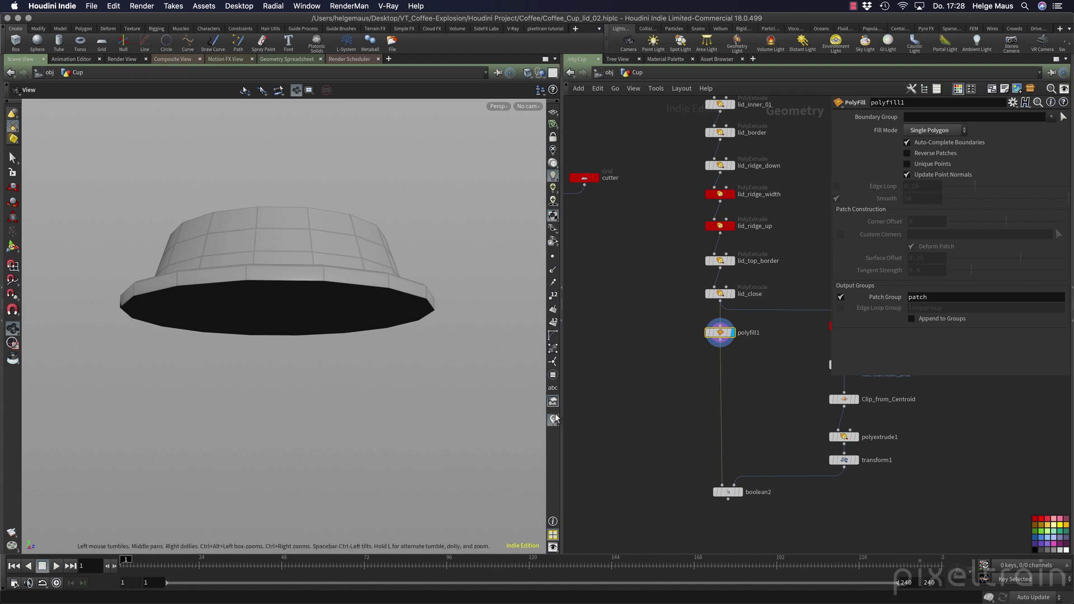
click(554, 375)
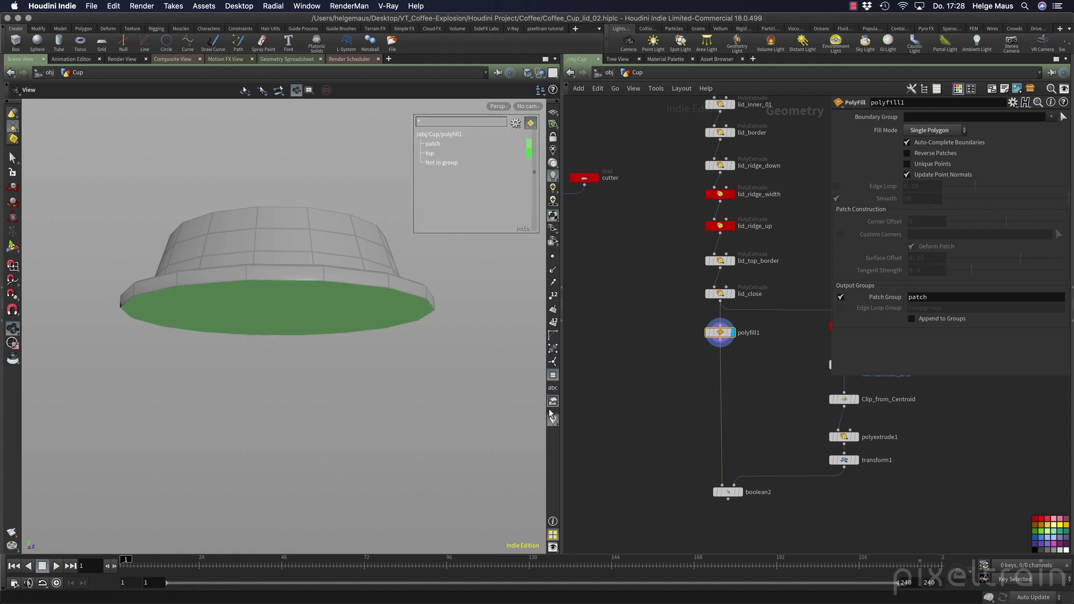
click(553, 379)
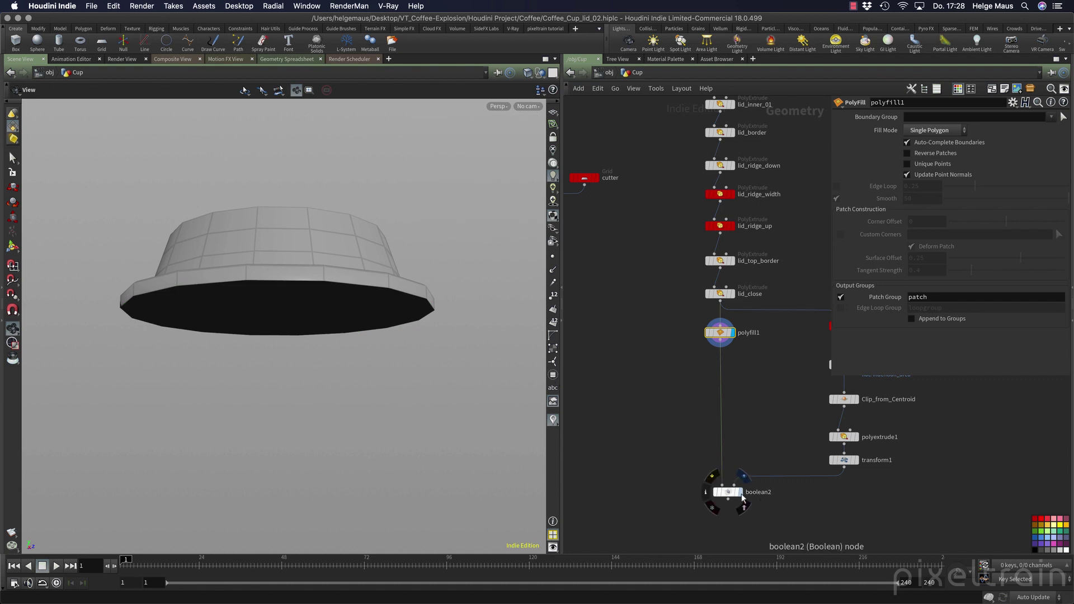
Display boolean2 and raise the extruded block with transform1 to a Translate Y of -0.234879.
drag(392, 324, 426, 279)
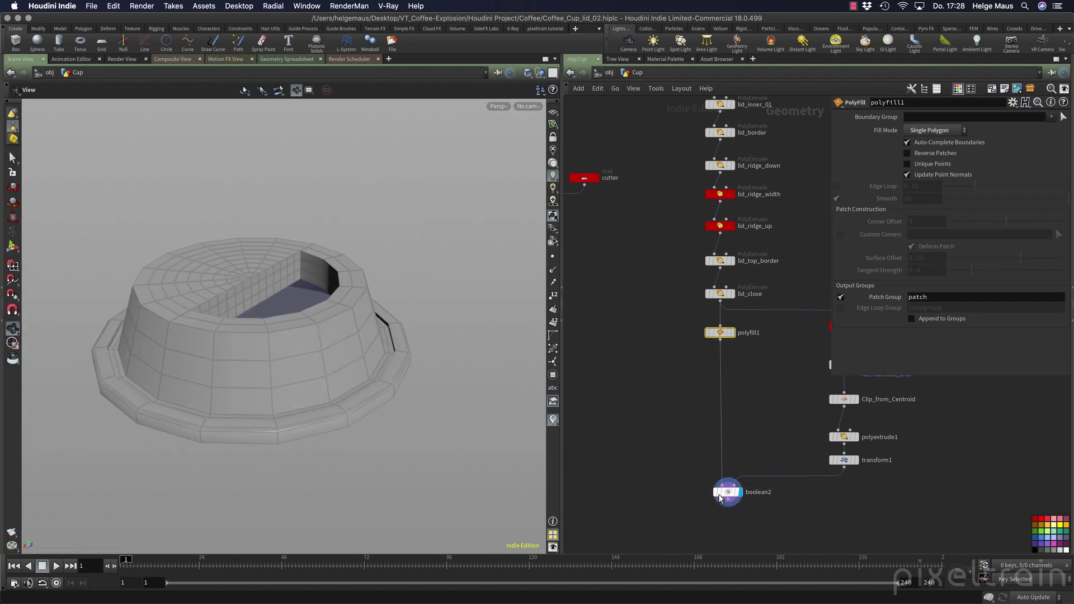
click(727, 492)
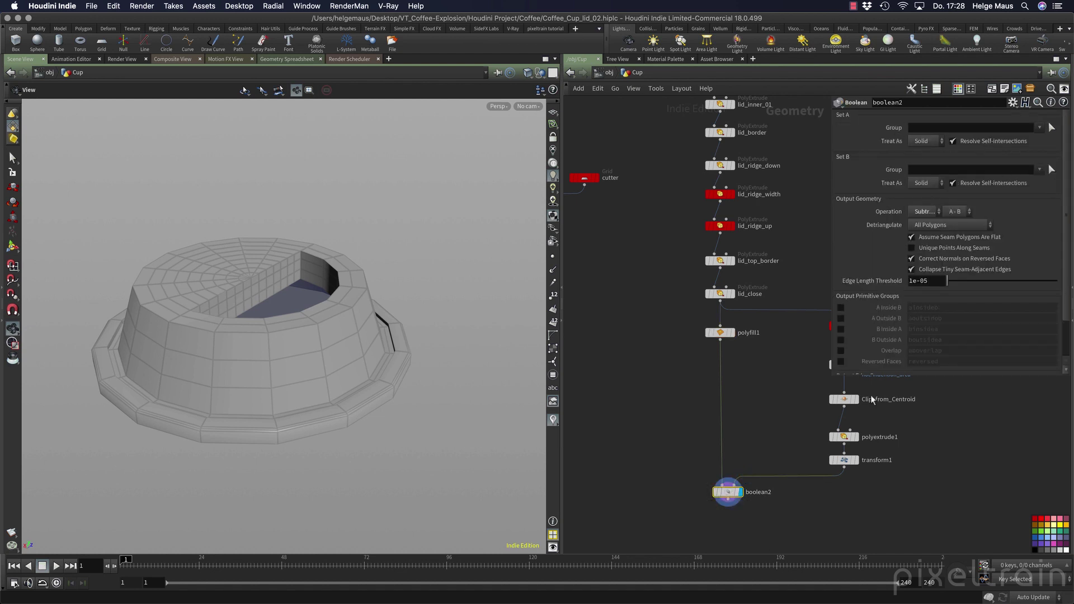
click(845, 461)
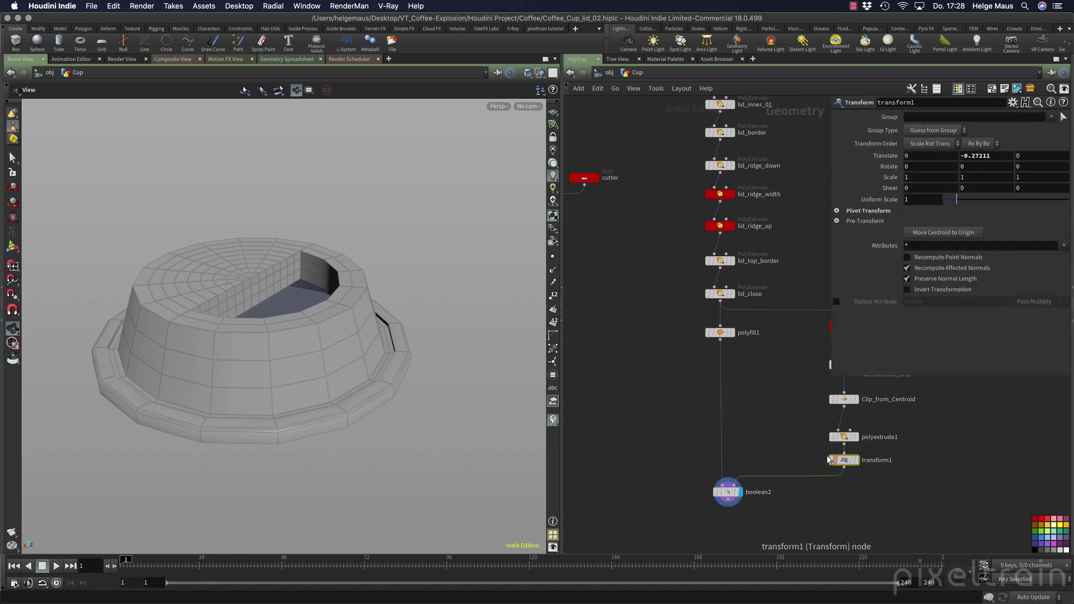
click(12, 246)
mouse_move(286, 223)
mouse_down()
mouse_move(294, 213)
mouse_move(297, 234)
mouse_move(300, 223)
mouse_up()
key(Escape)
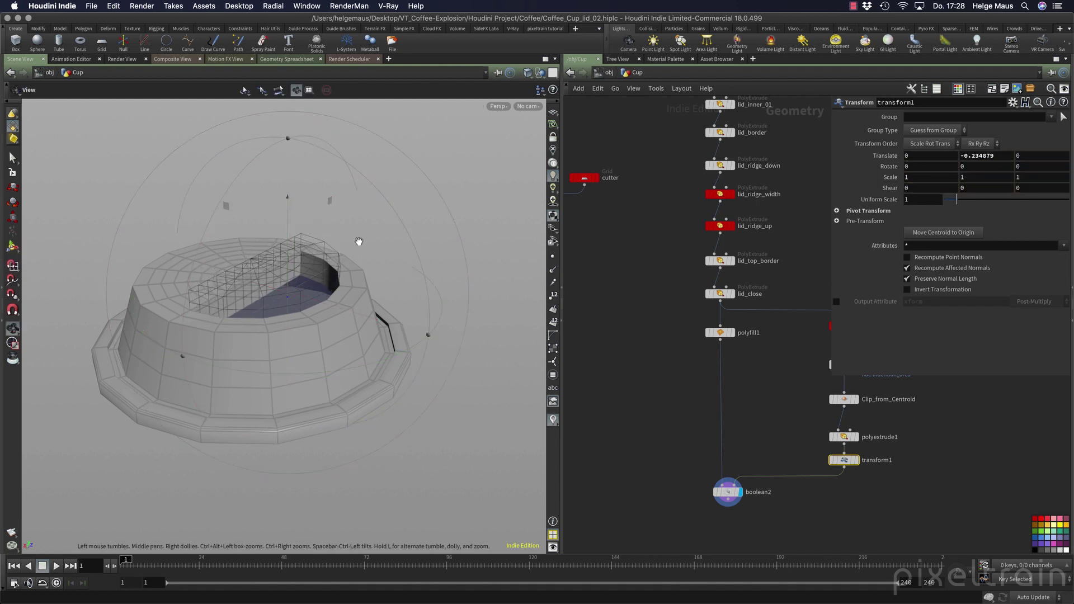
drag(359, 242, 350, 263)
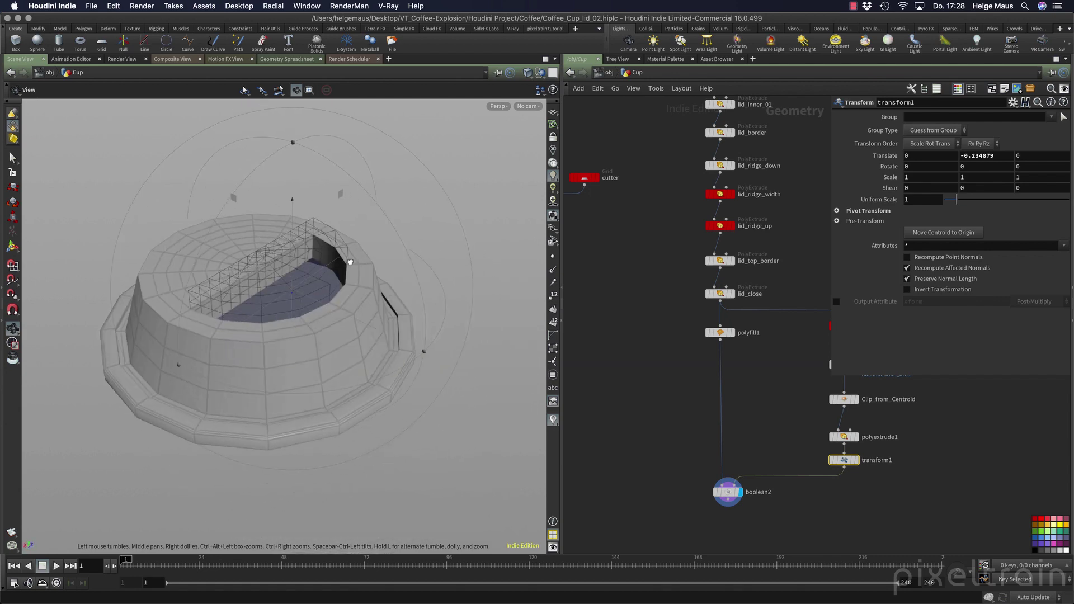
Inspect boolean2, the filled lid from polyfill1 and the extruded block from transform1, including the block's underside.
click(727, 493)
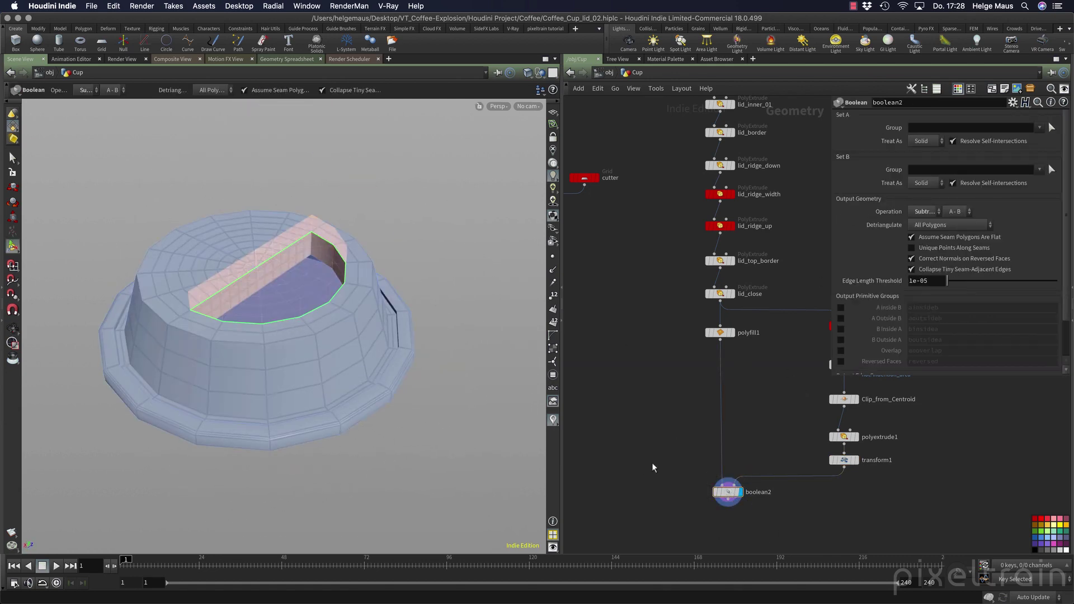
click(731, 332)
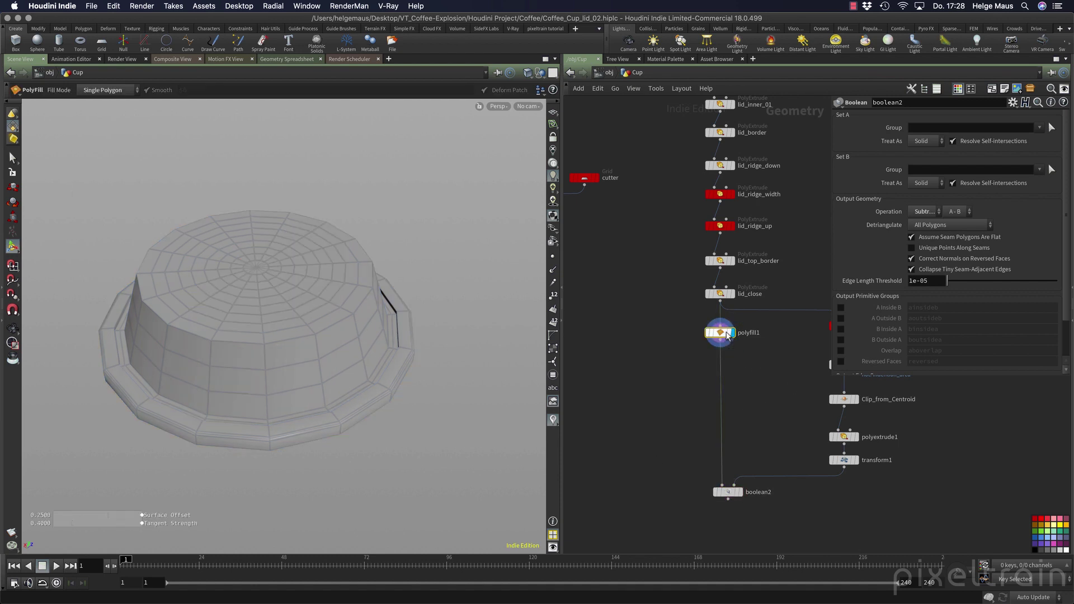
click(719, 332)
click(856, 460)
click(844, 460)
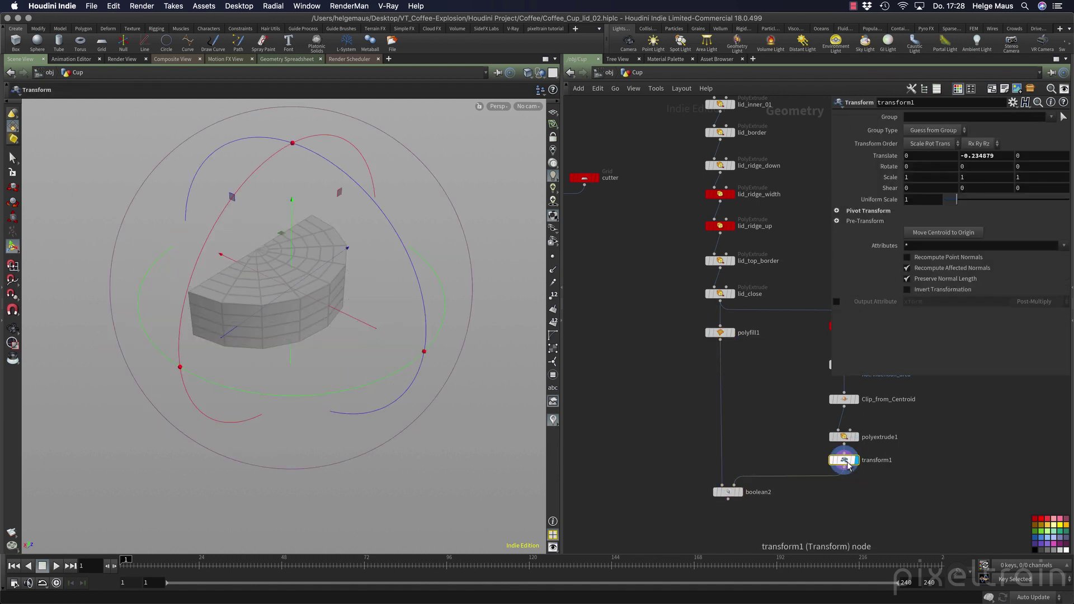
alt+drag(269, 322, 396, 213)
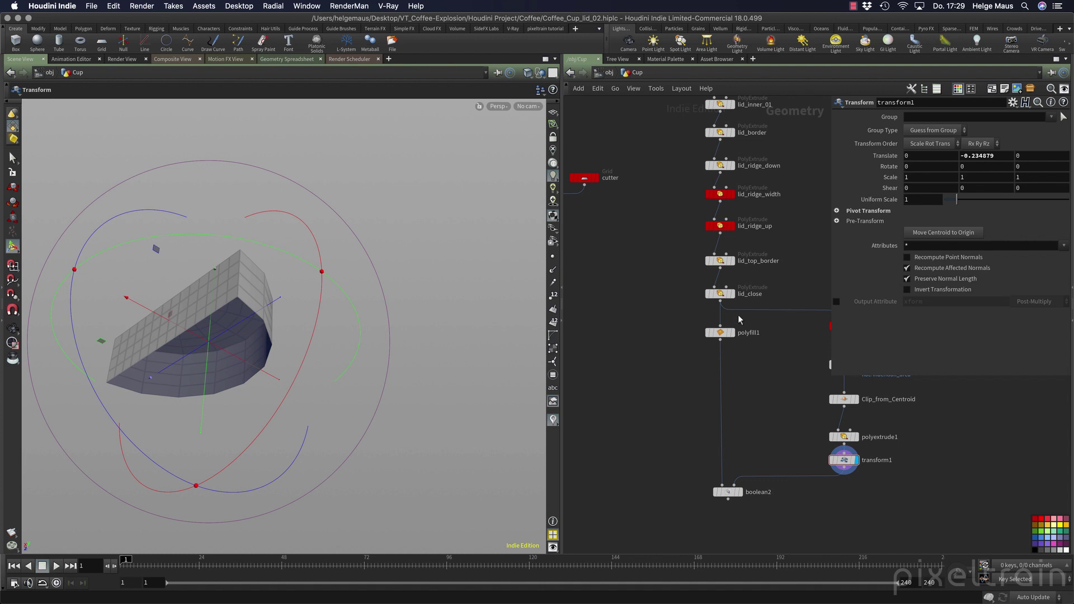
Move polyextrude1 up in the network, enable its Output Back option, and display boolean2 to inspect the cut.
middle_drag(783, 392, 688, 380)
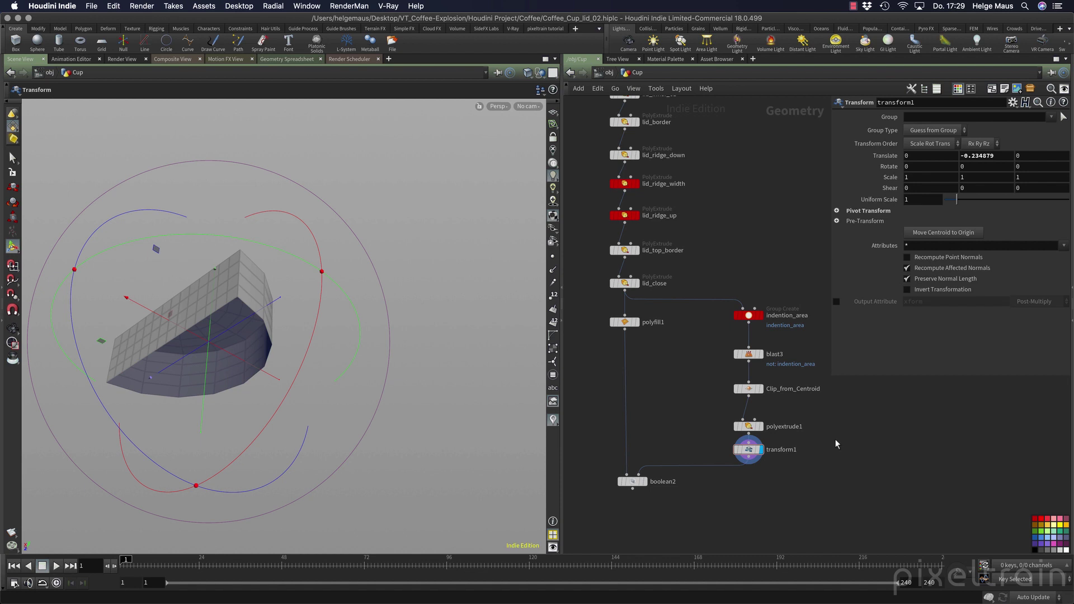
drag(751, 428, 751, 417)
click(761, 415)
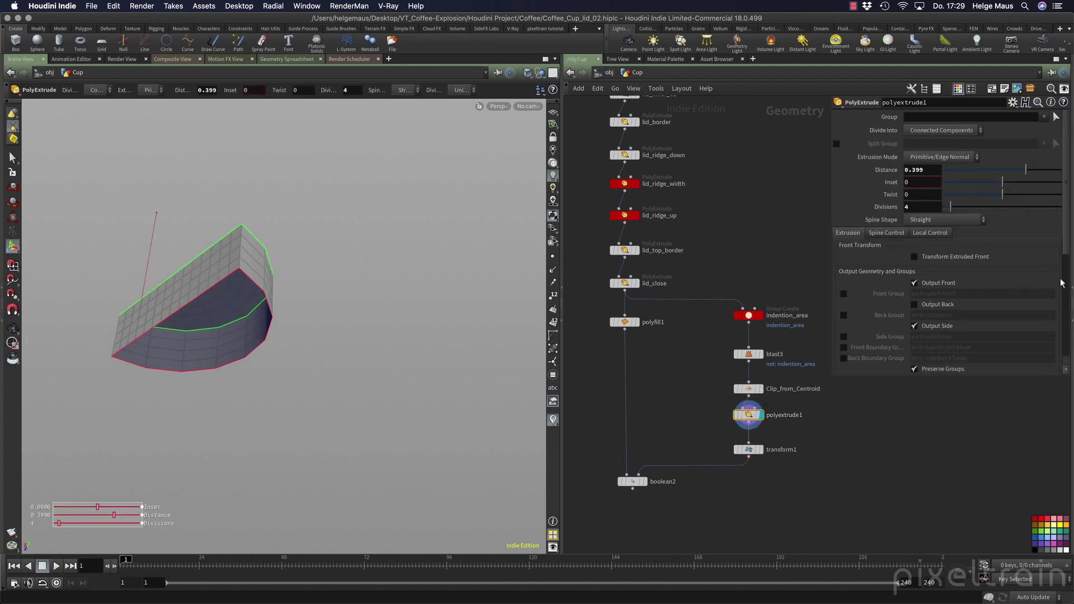
click(915, 305)
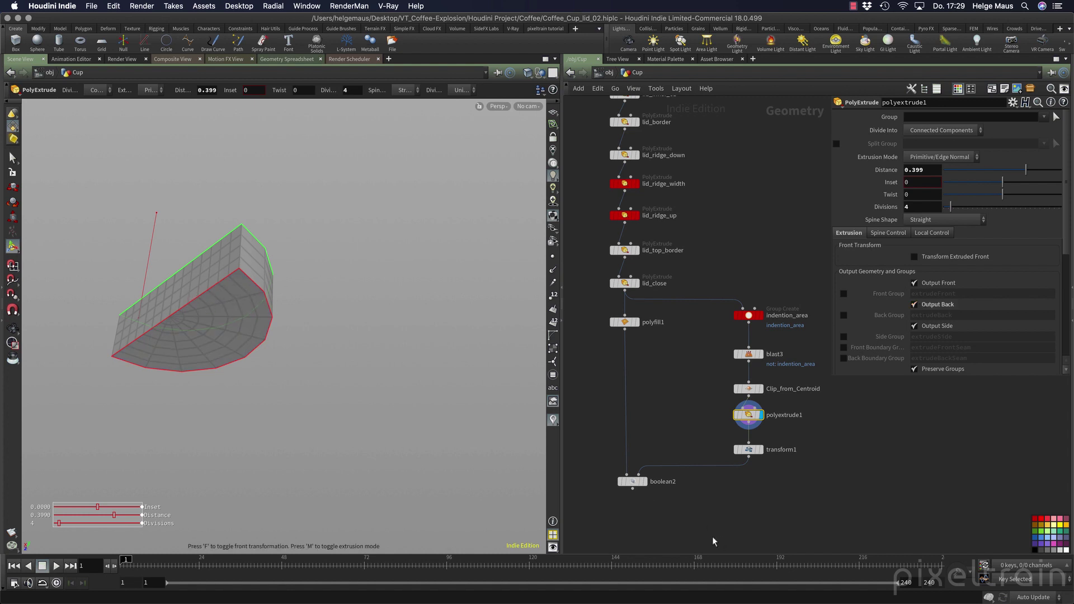
click(644, 481)
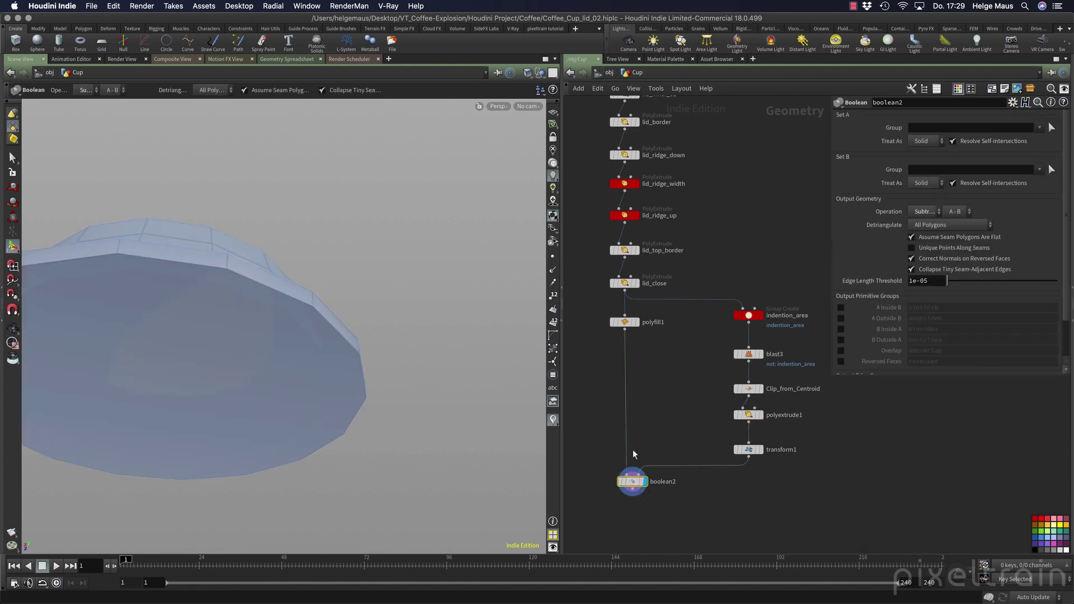
alt+drag(239, 313, 384, 288)
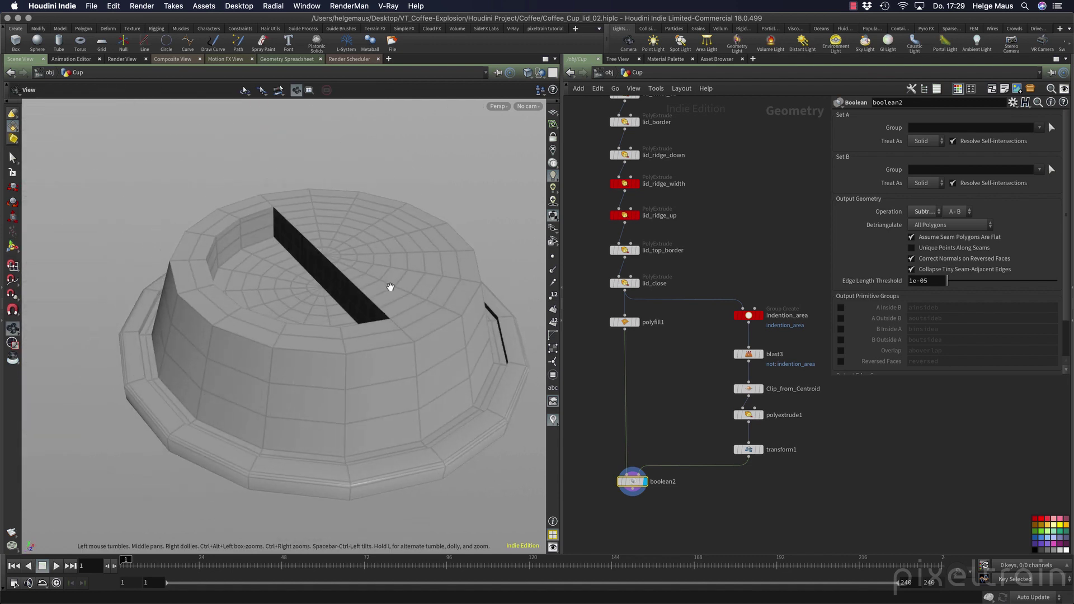
Bypass polyfill1, select boolean2, and activate the Select tool in the viewport.
key(Return)
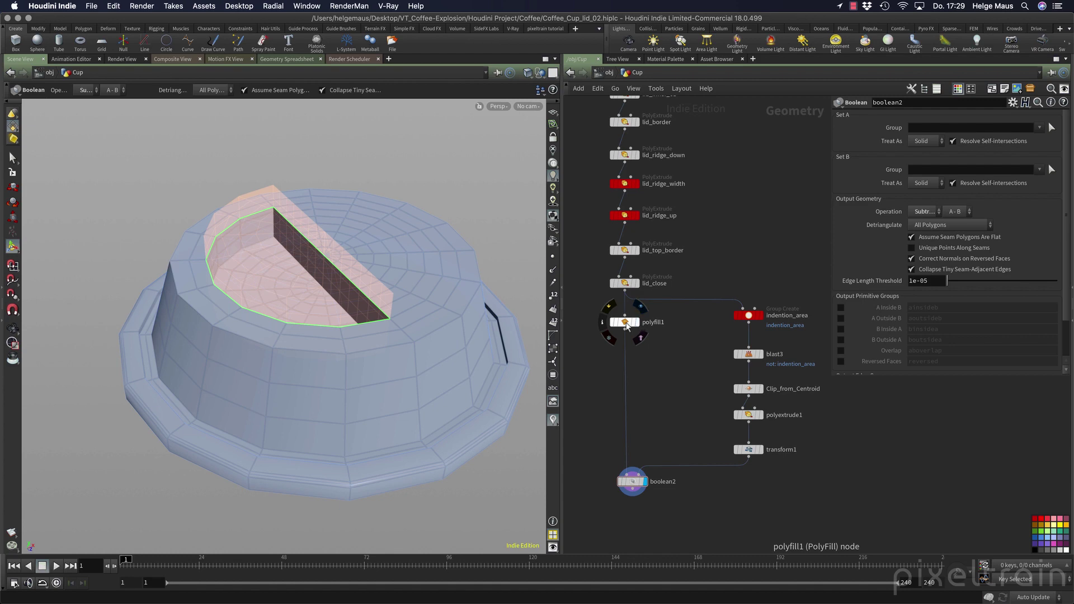
click(626, 324)
key(b)
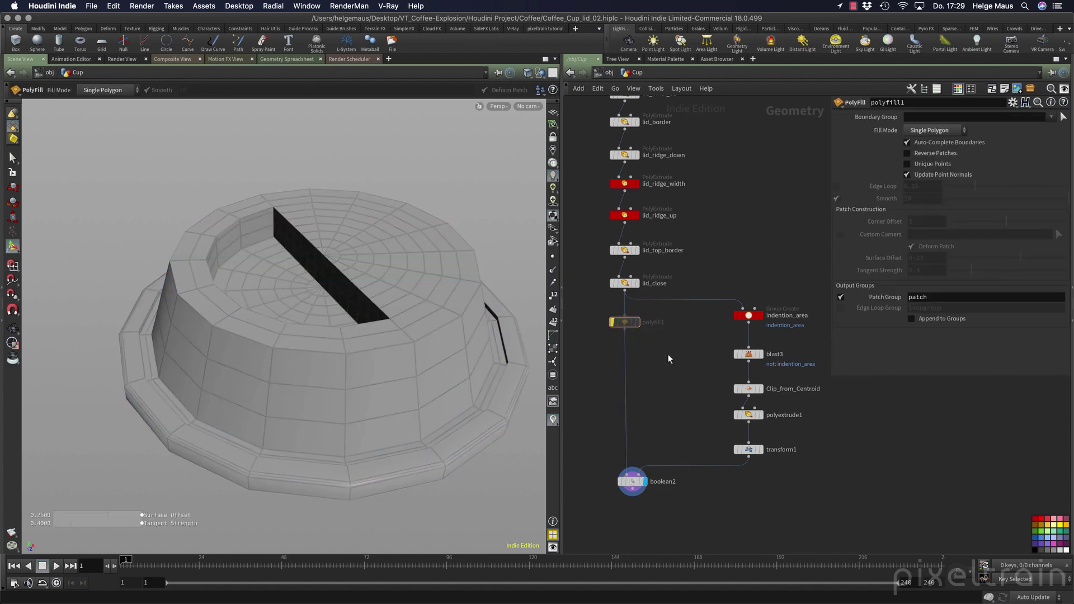
click(640, 483)
key(s)
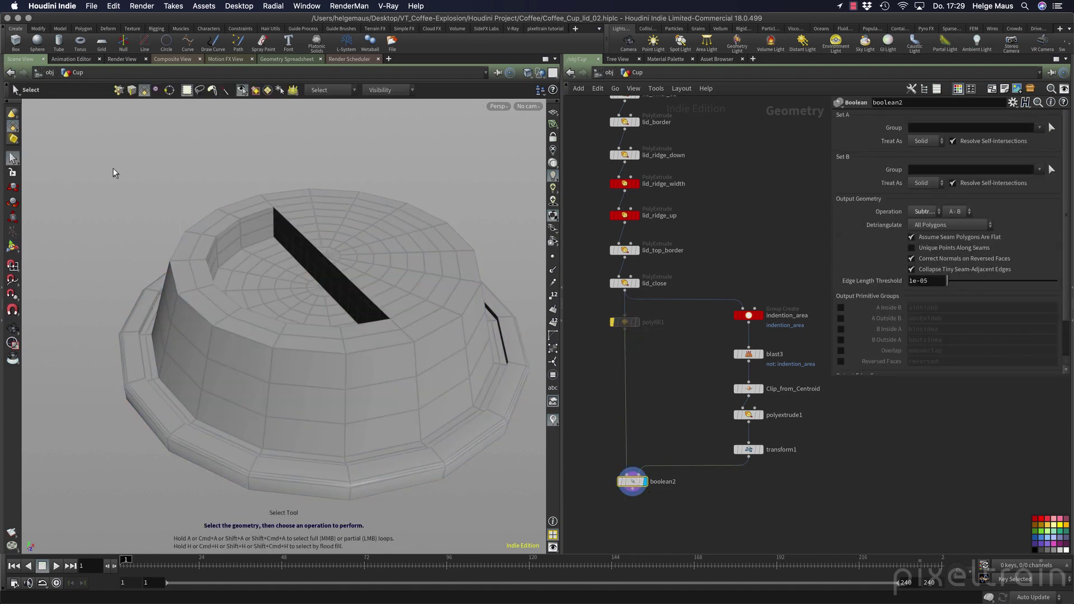
Delete the bypassed polyfill1 node and align boolean2 directly beneath lid_close in the network.
alt+drag(358, 276, 417, 292)
drag(600, 318, 658, 337)
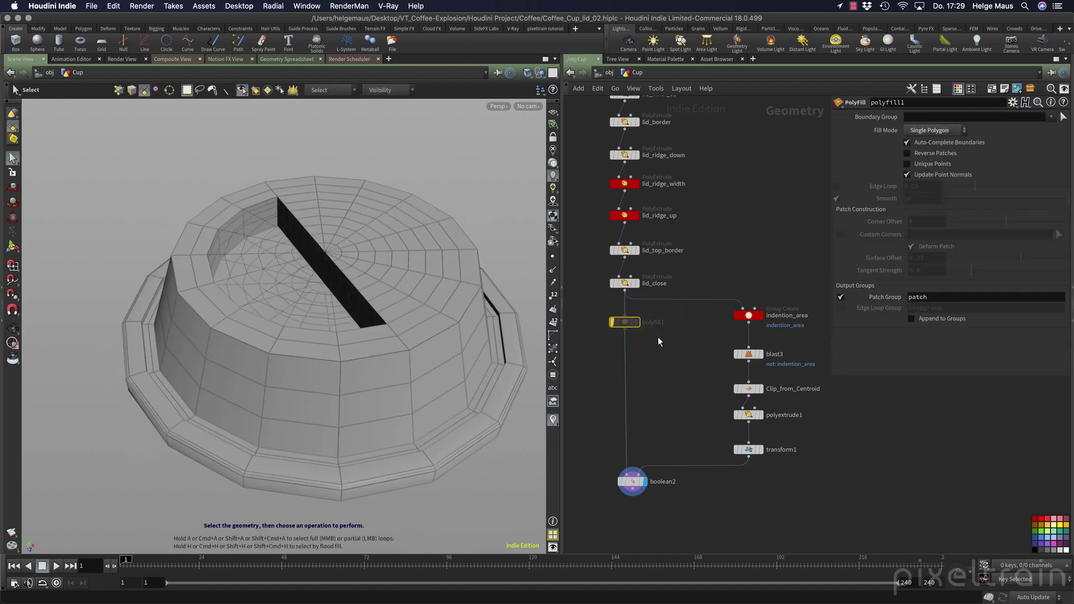
key(Delete)
mouse_move(633, 482)
mouse_down()
mouse_move(625, 469)
mouse_move(636, 482)
mouse_move(626, 484)
mouse_up()
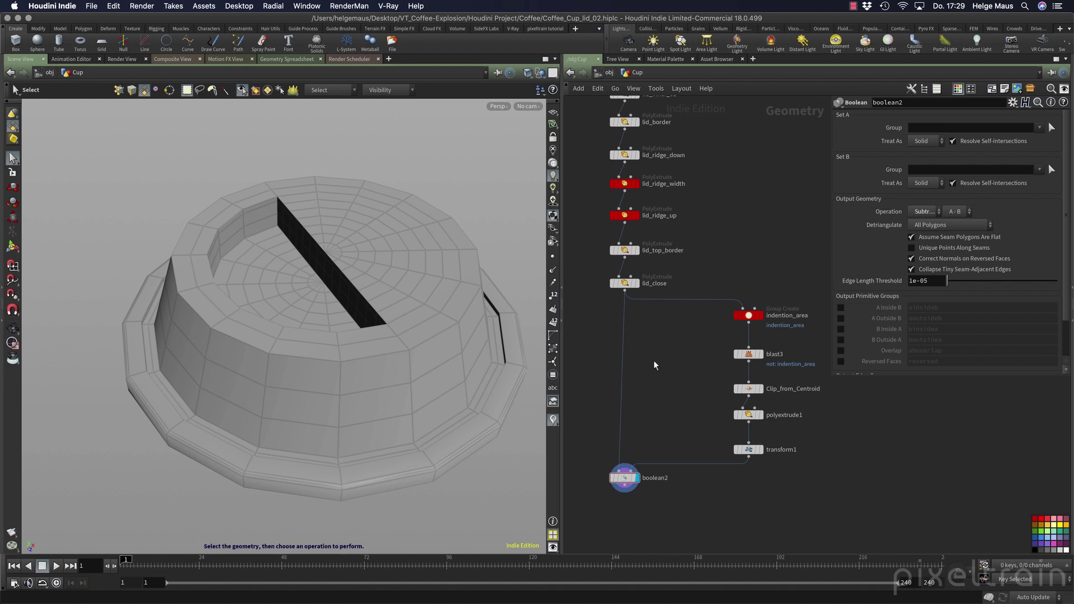
Set polyextrude1's Inset to -0.091 and display boolean2 to inspect the sloped cut in the lid.
key(Escape)
mouse_move(271, 336)
mouse_down()
mouse_move(329, 392)
mouse_move(312, 408)
mouse_move(260, 328)
mouse_up()
drag(296, 312, 295, 313)
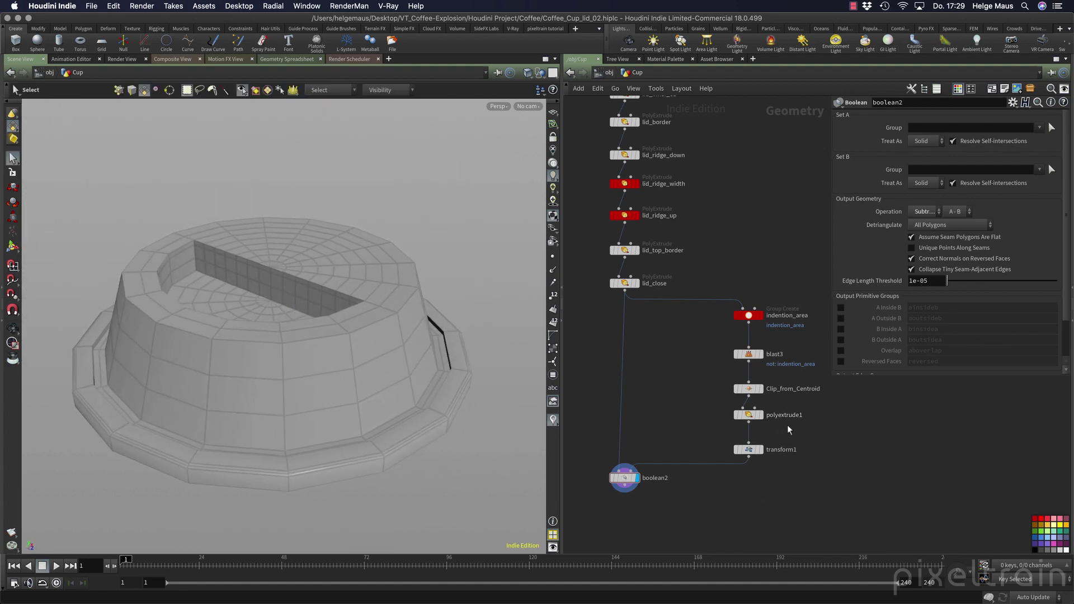
click(751, 417)
click(762, 419)
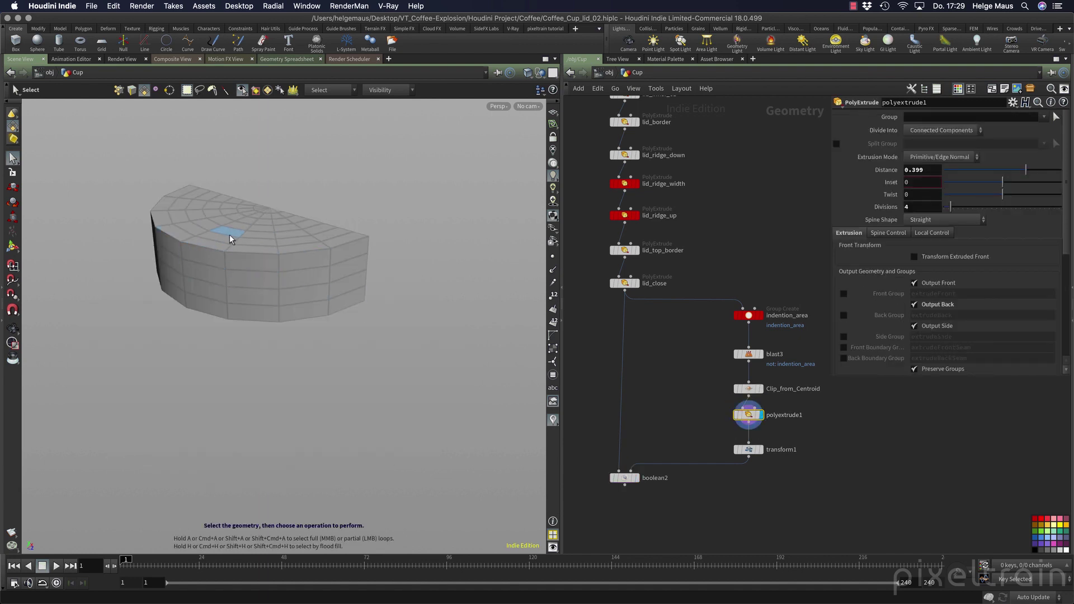
drag(1008, 182, 999, 183)
click(635, 478)
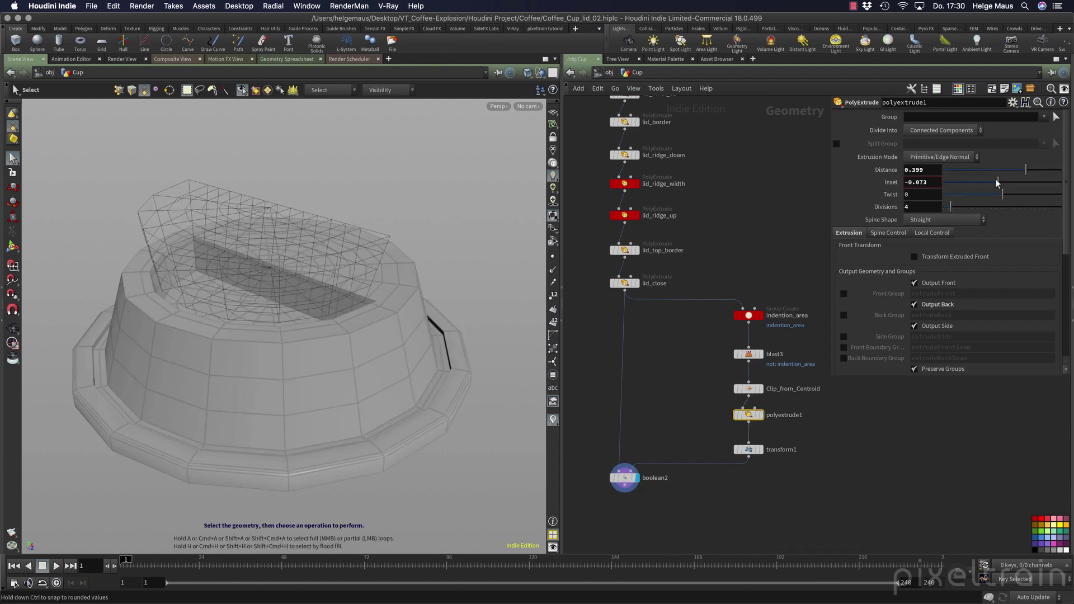
drag(1000, 183, 999, 185)
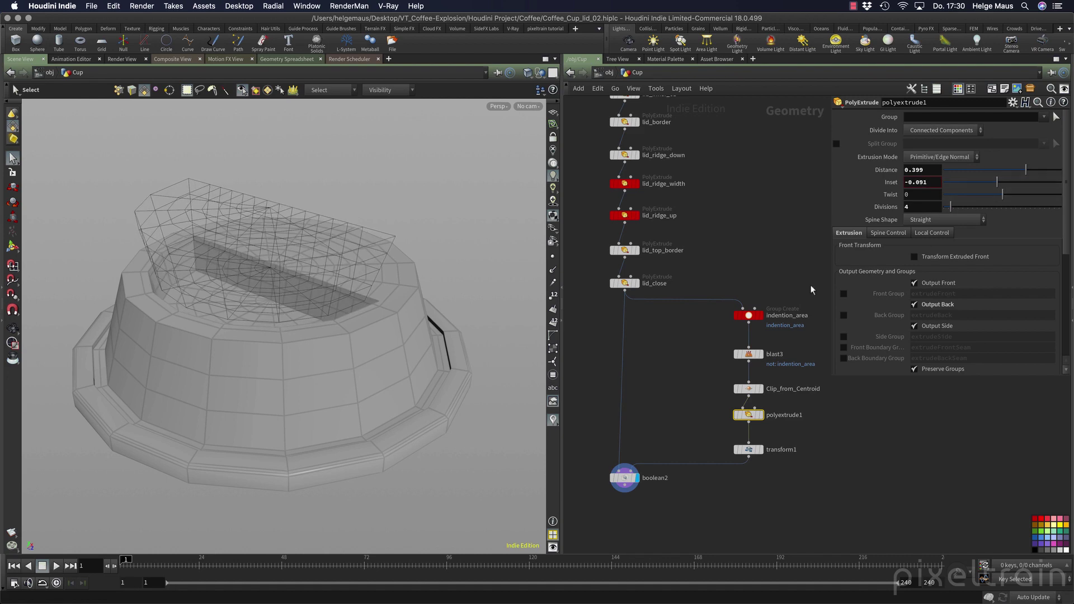
key(Escape)
drag(492, 257, 439, 241)
key(s)
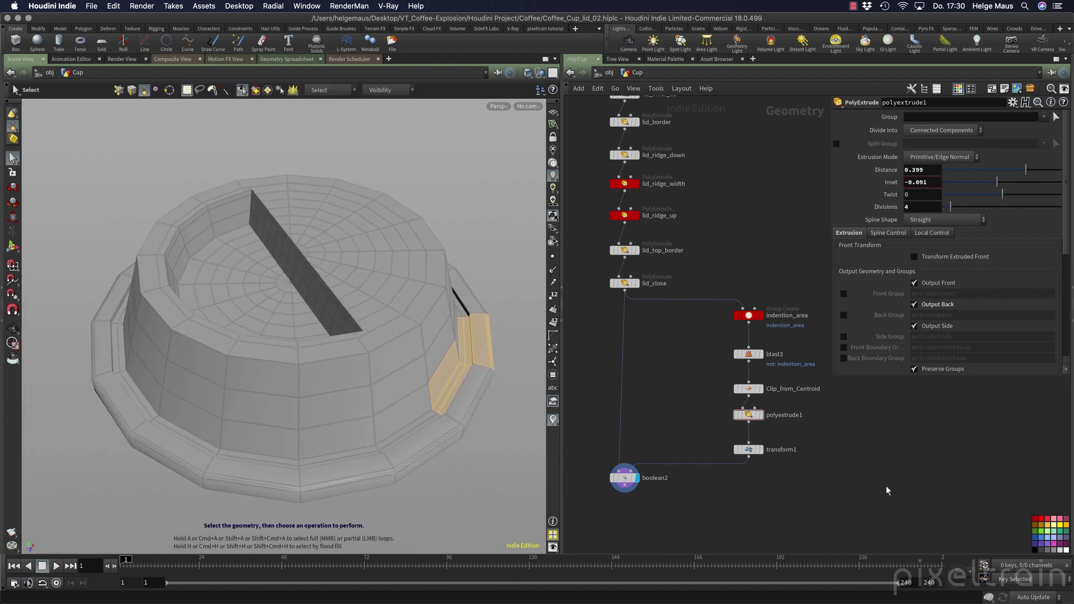
Try adjusting polyextrude1's Divisions while viewing the cut, and select boolean2 with the View tool active.
click(755, 417)
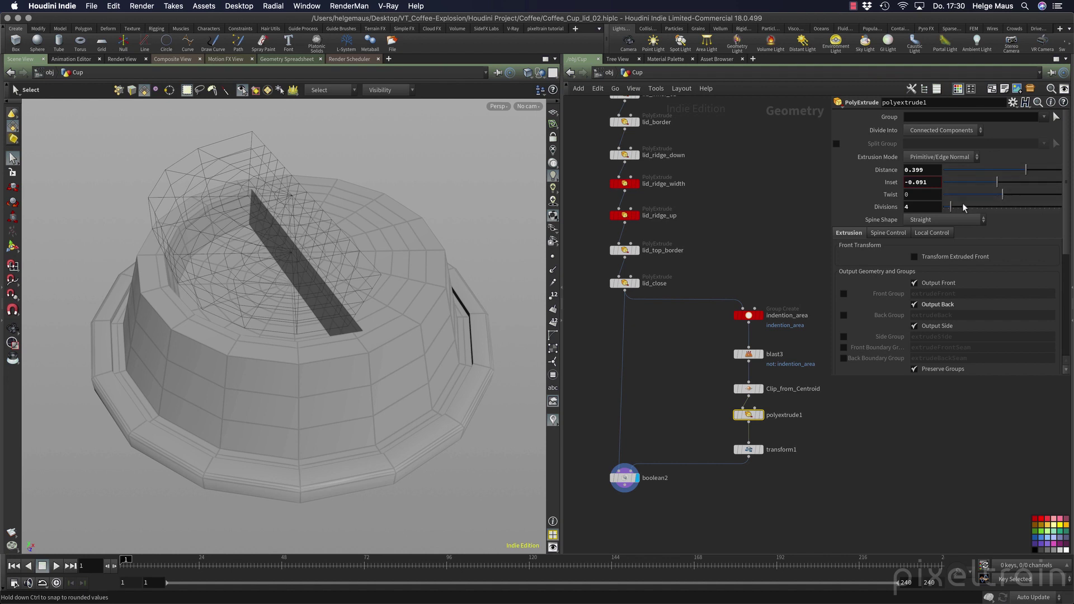
drag(952, 207, 951, 209)
click(625, 478)
key(Escape)
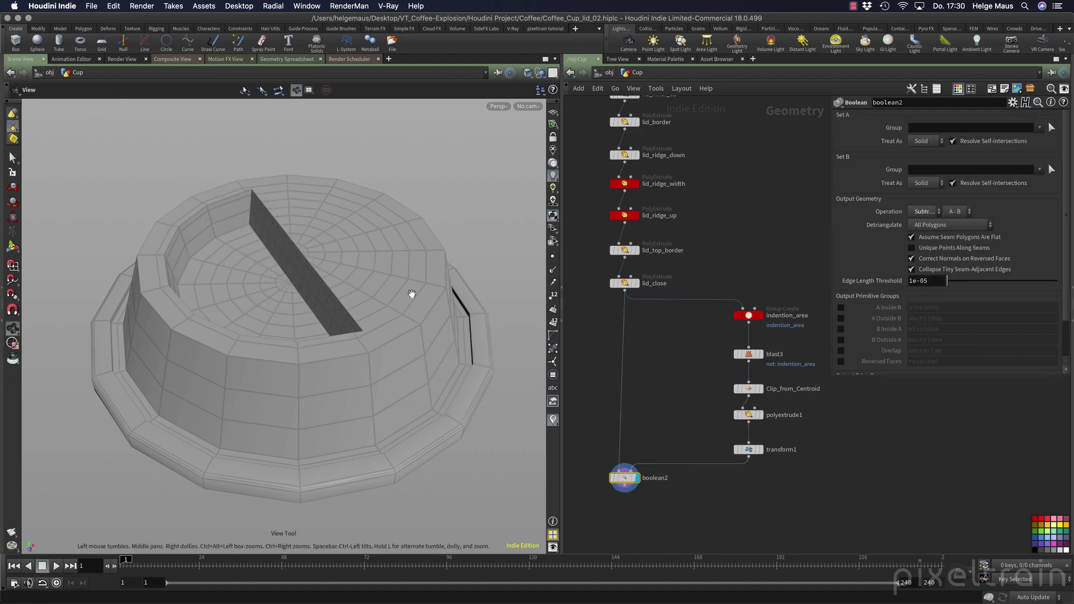
Move polyextrude1 slightly down in the network and open its parameters while boolean2 stays displayed.
mouse_move(412, 294)
mouse_down()
mouse_move(324, 314)
mouse_move(413, 292)
mouse_move(416, 271)
mouse_move(410, 279)
mouse_up()
drag(753, 416, 753, 419)
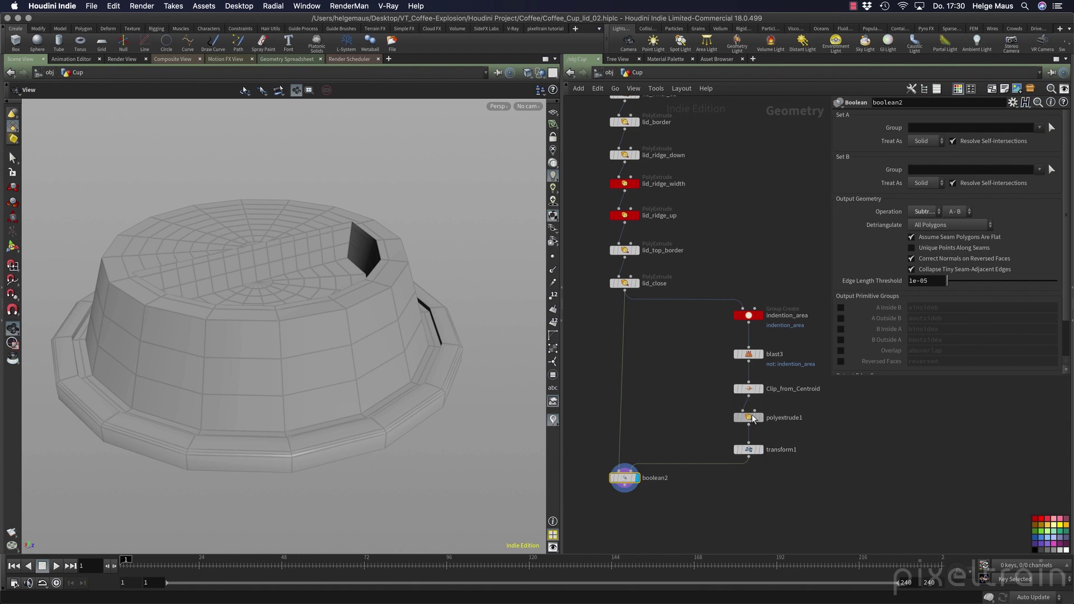
click(753, 419)
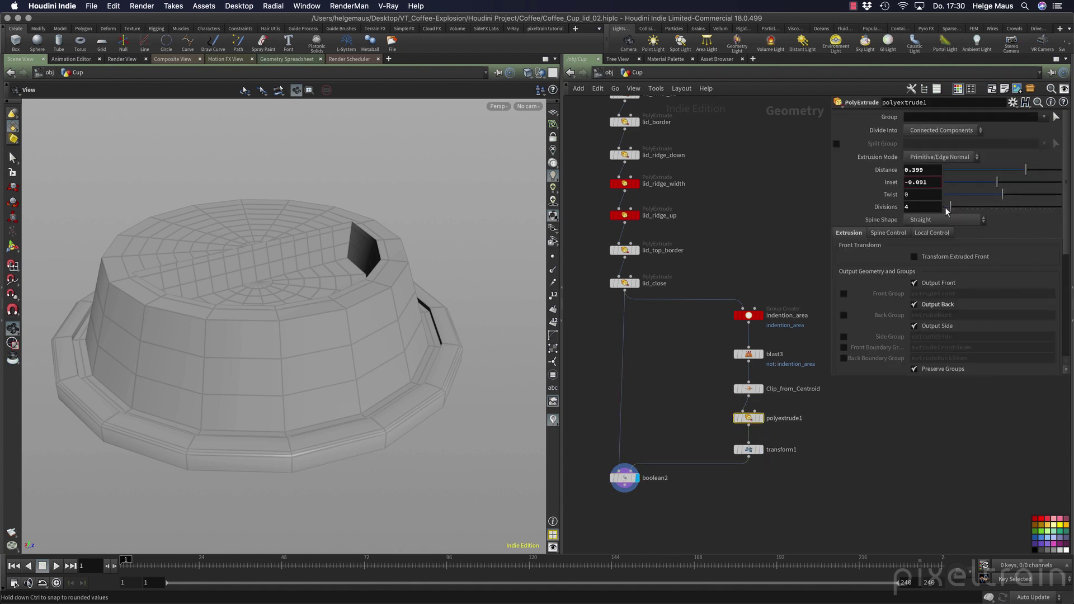